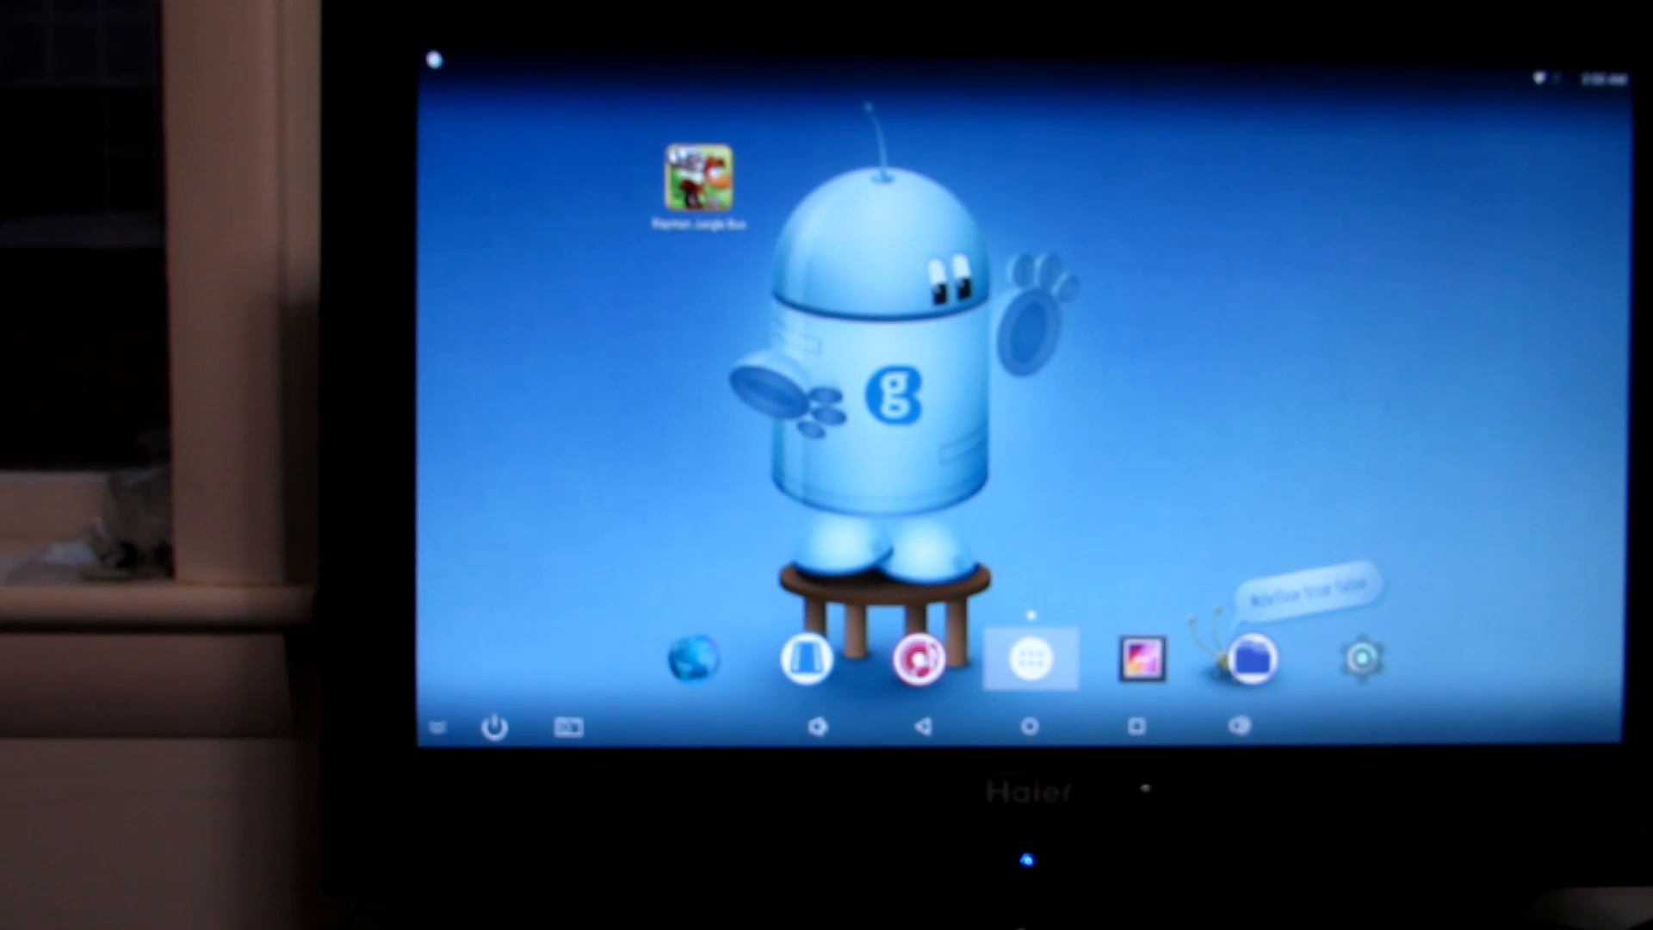
Open the launcher's full app drawer and start Kodi from it
{"action": "key", "text": "Return"}
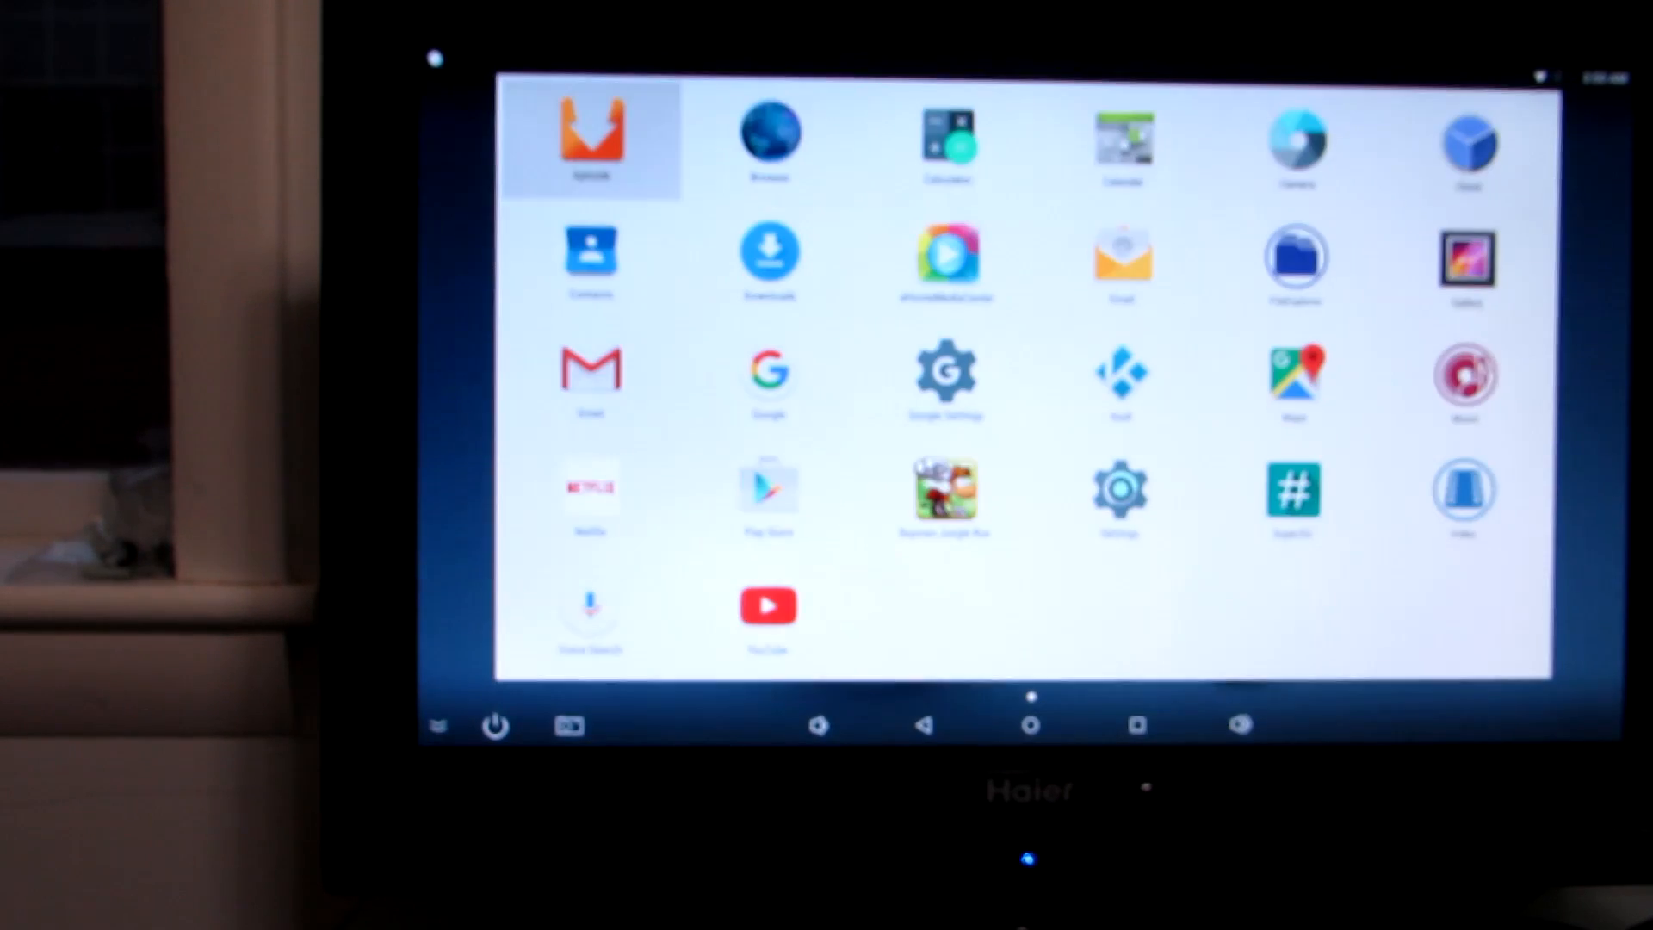
{"action": "key", "text": "Escape"}
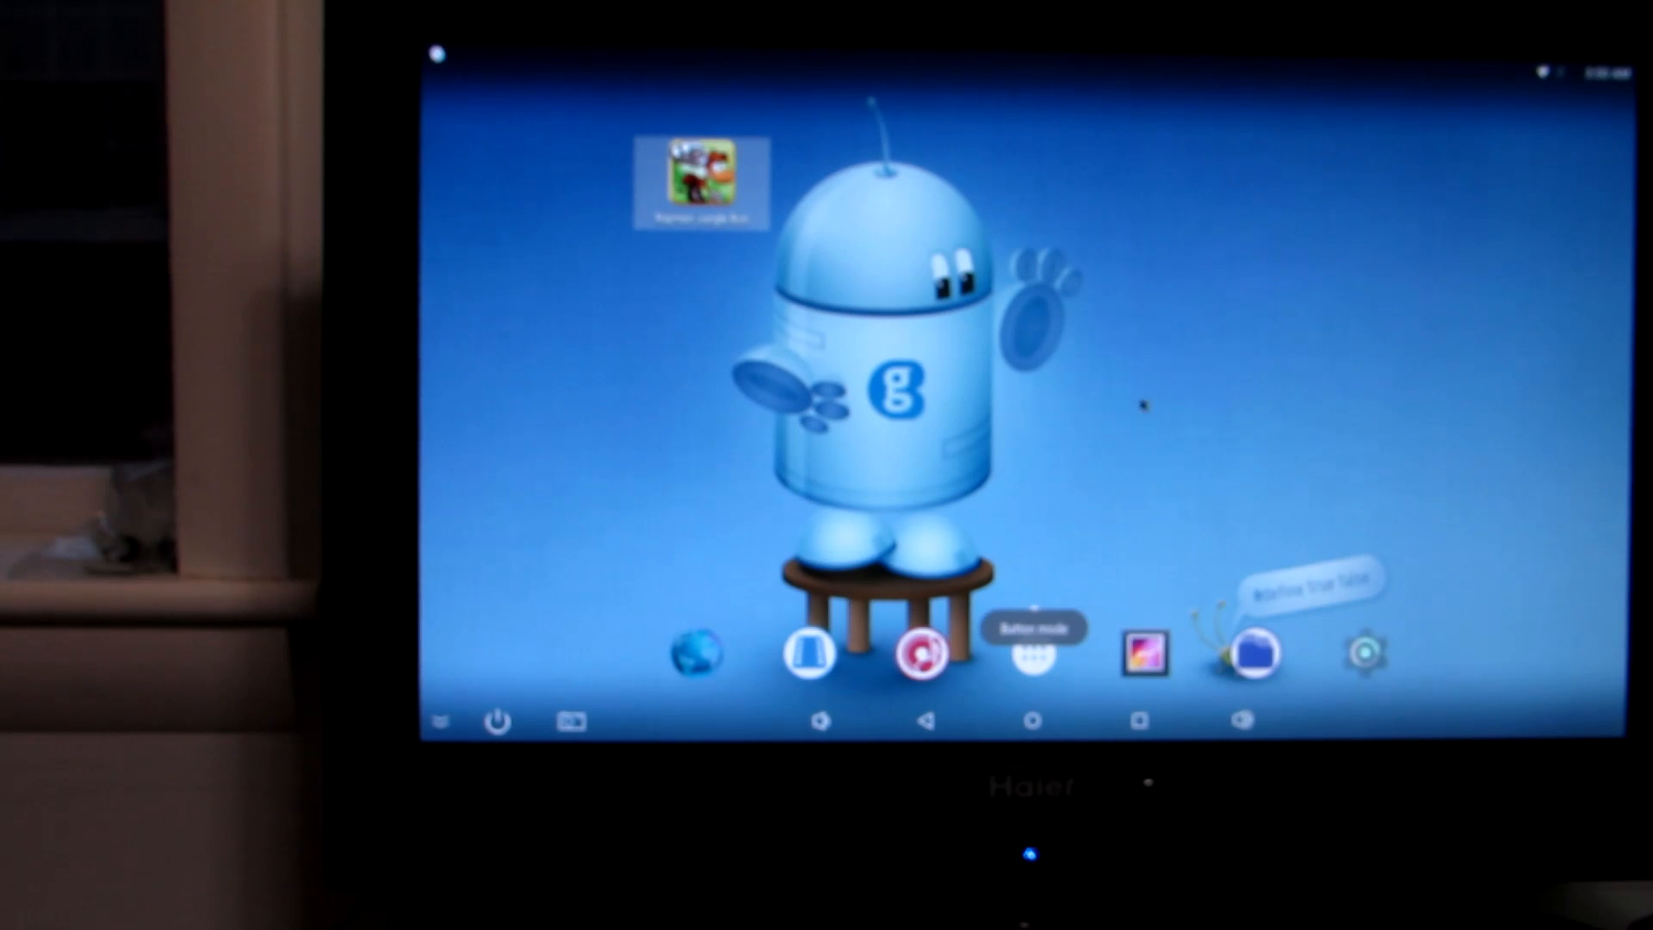
{"action": "left_click", "coordinate": [1033, 659]}
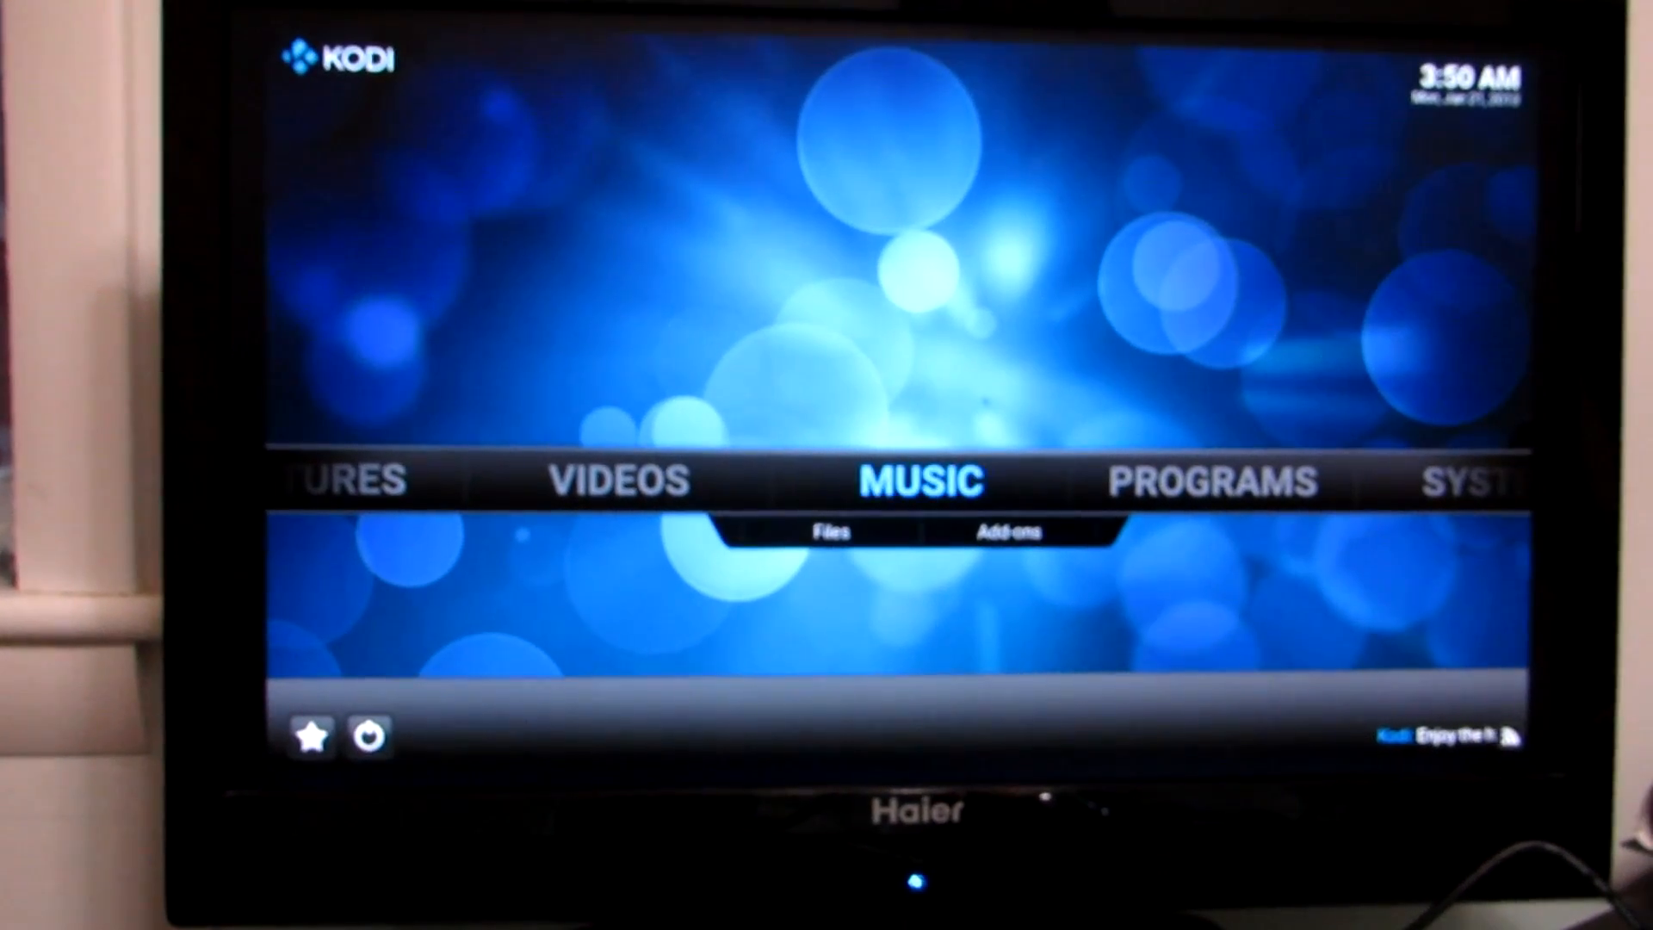
Browse Music > Files > udisk0 > Videos, then back out to the Kodi home screen
{"action": "key", "text": "Down"}
{"action": "key", "text": "Return"}
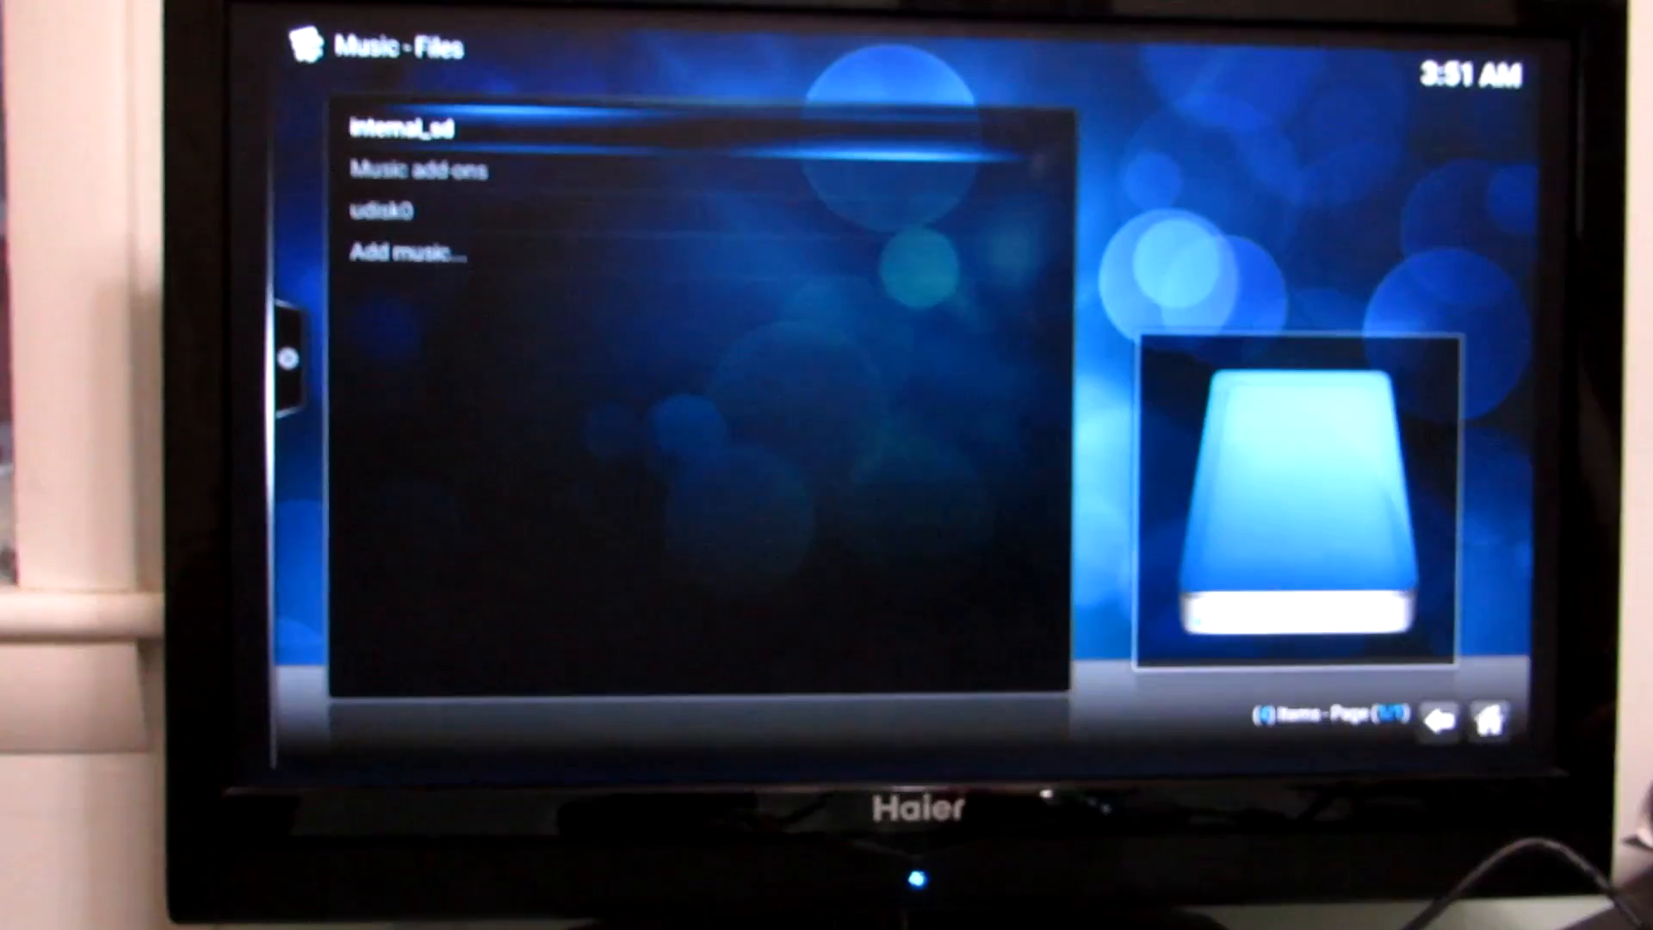
{"action": "key", "text": "Down"}
{"action": "key", "text": "Down"}
{"action": "key", "text": "Return"}
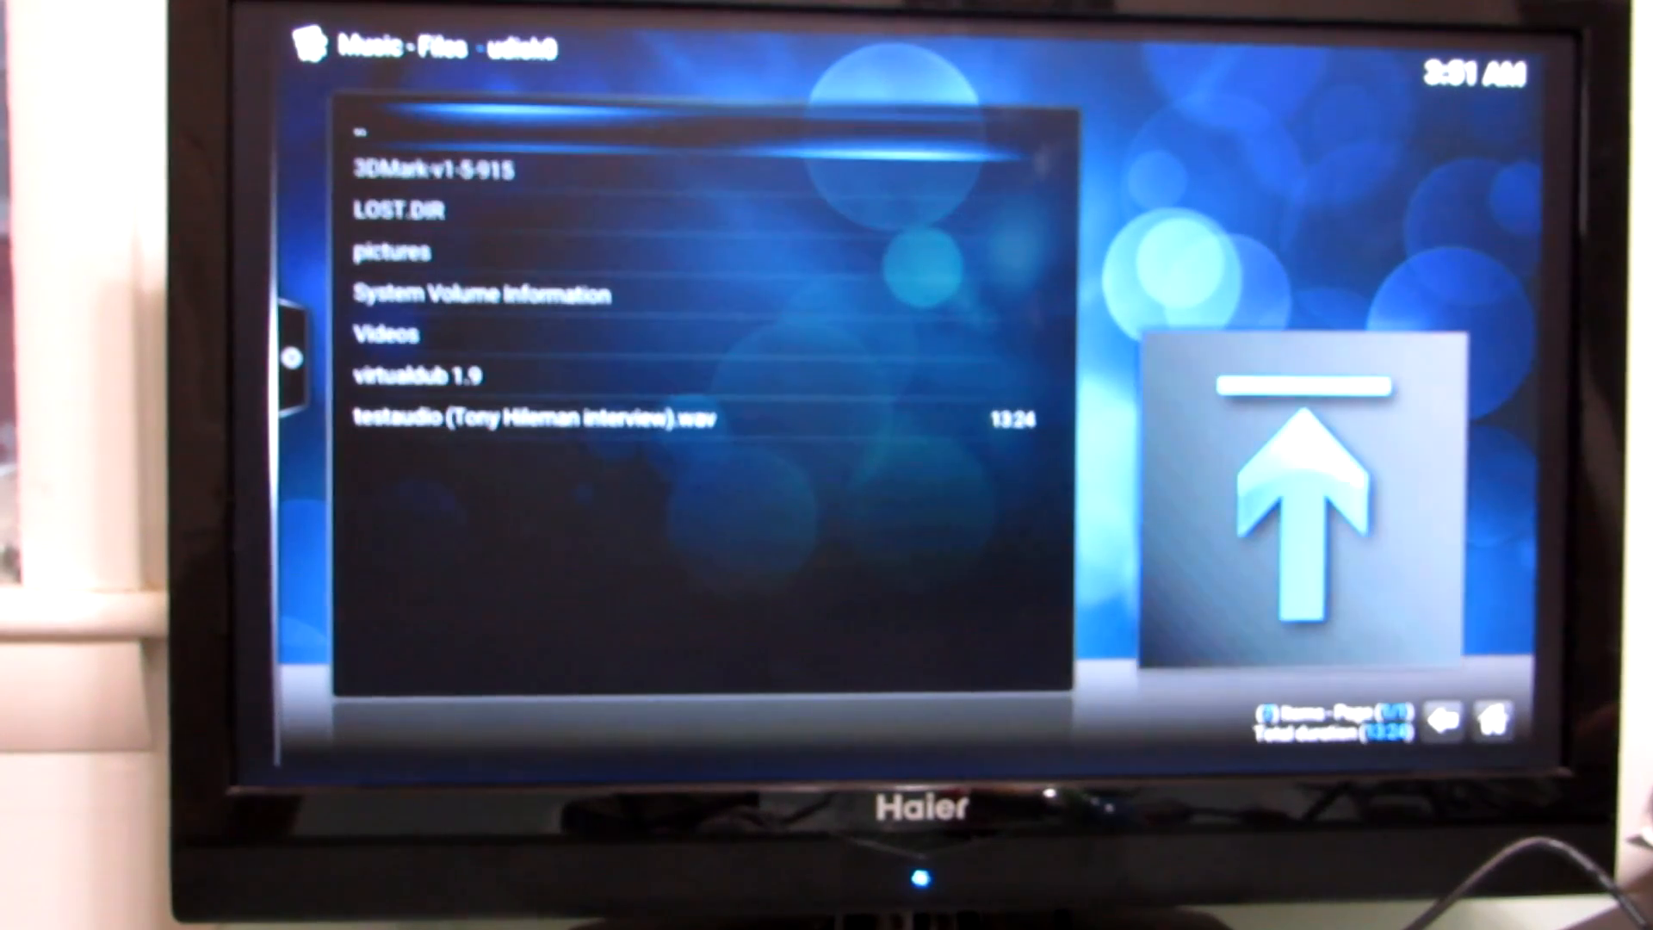
{"action": "key", "text": "Down"}
{"action": "key", "text": "Down"}
{"action": "key", "text": "Down"}
{"action": "key", "text": "Down"}
{"action": "key", "text": "Down"}
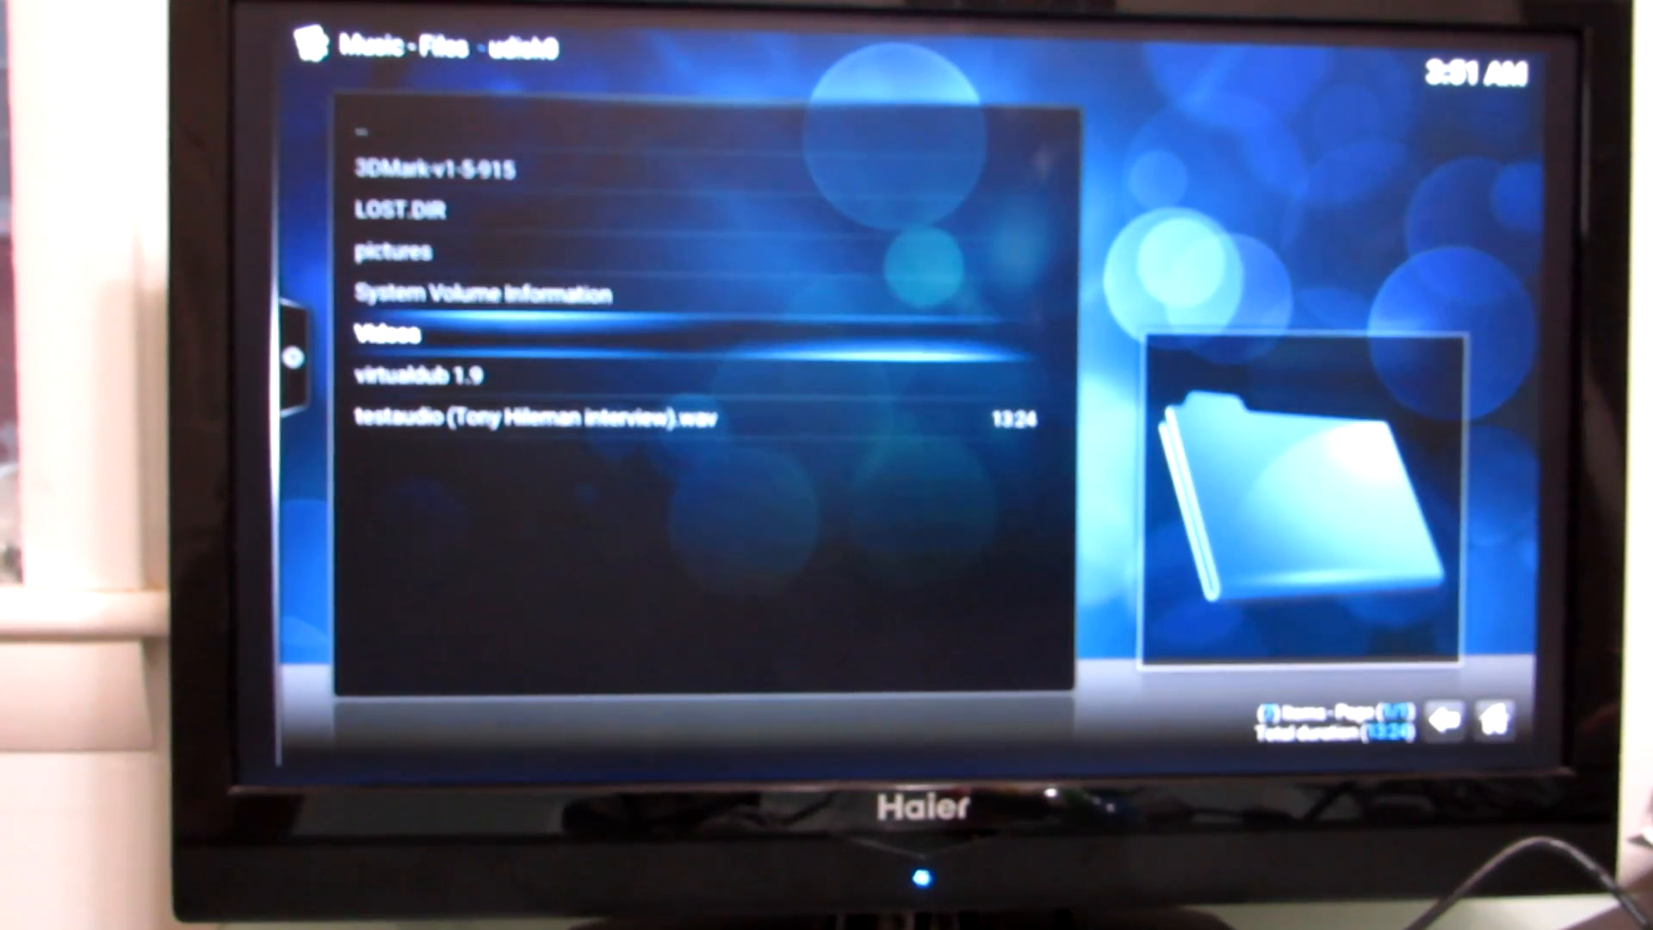
{"action": "key", "text": "Return"}
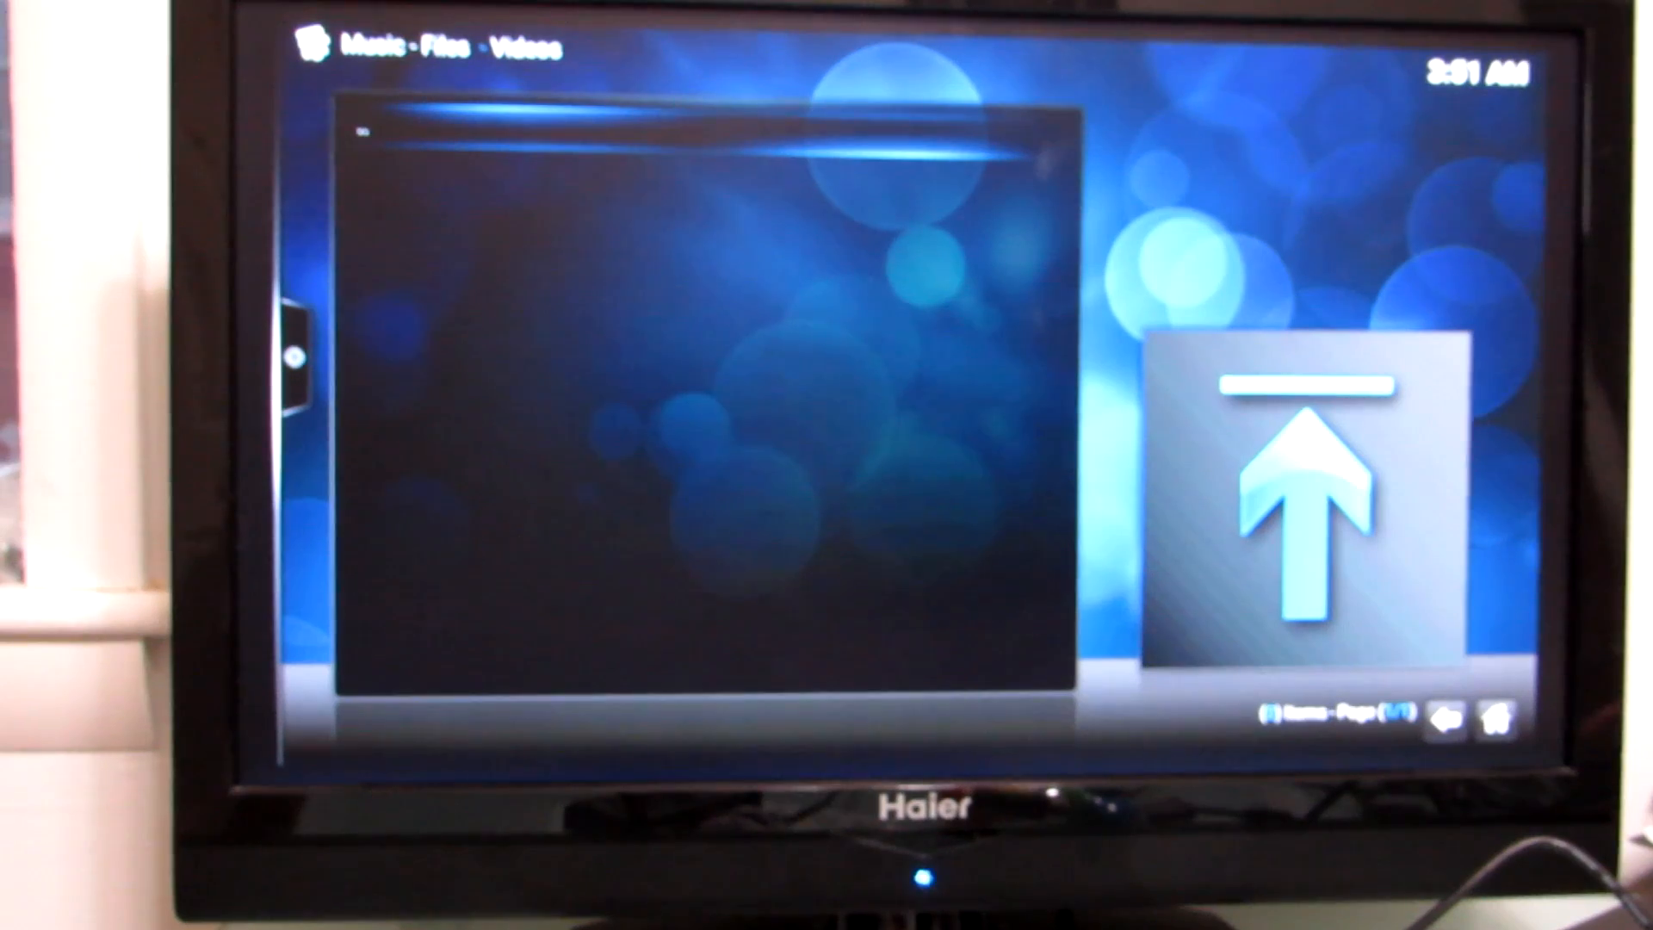
{"action": "key", "text": "Escape"}
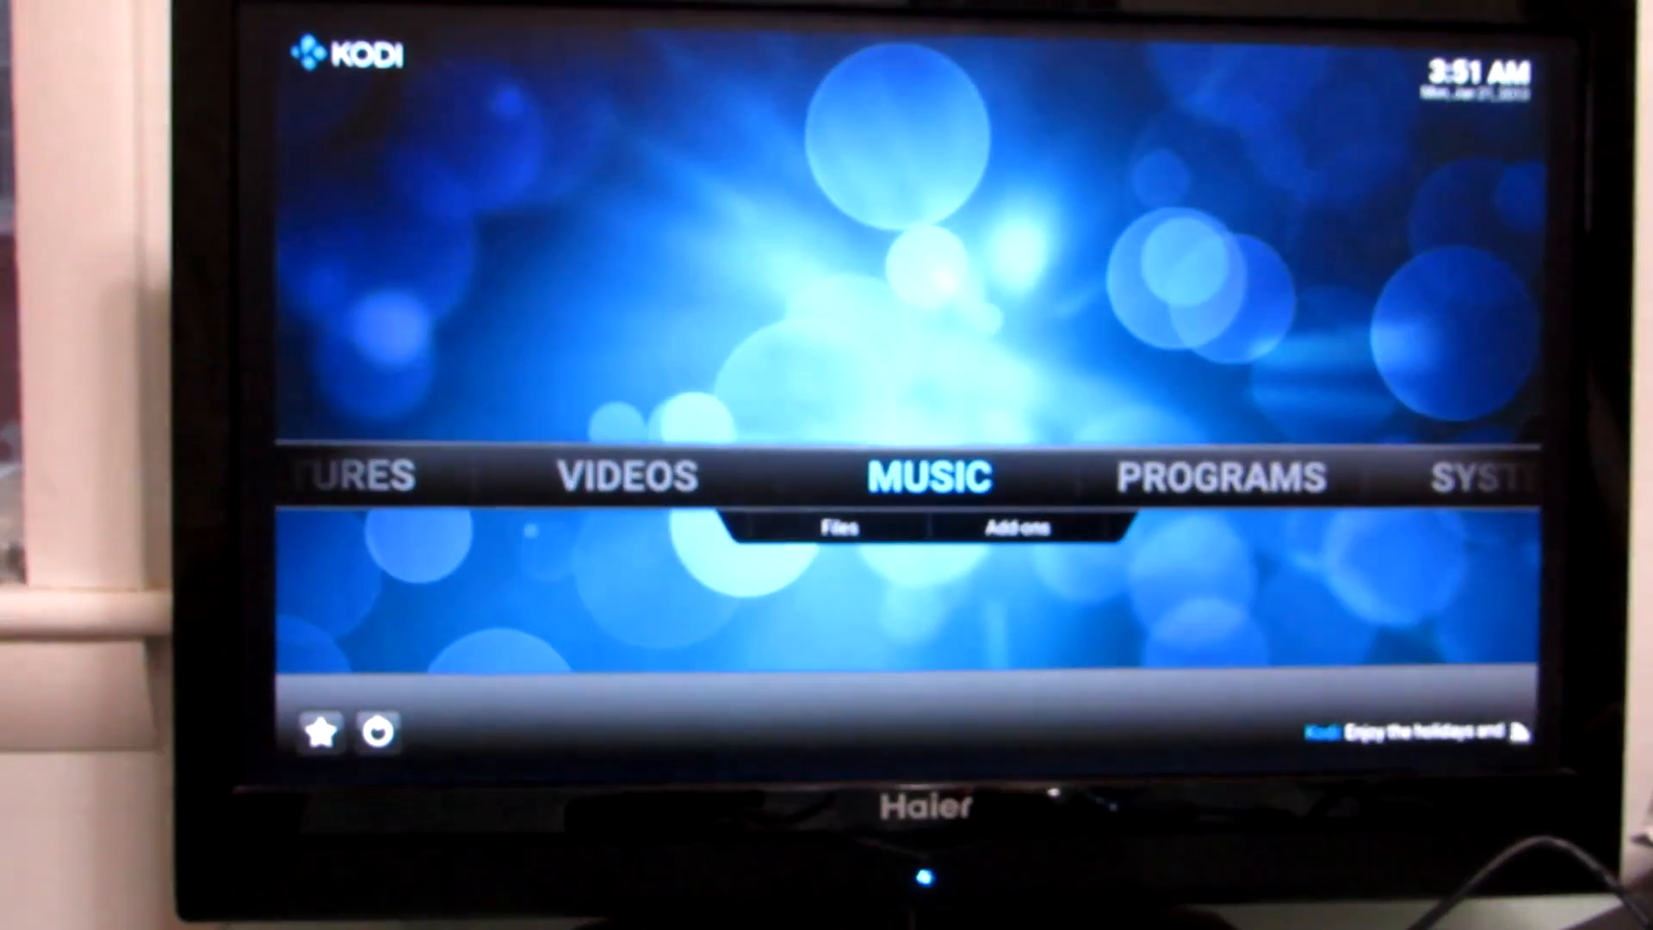
Browse Videos > Files > udisk0 > Videos and play a Big Buck Bunny file
{"action": "key", "text": "Left"}
{"action": "key", "text": "Return"}
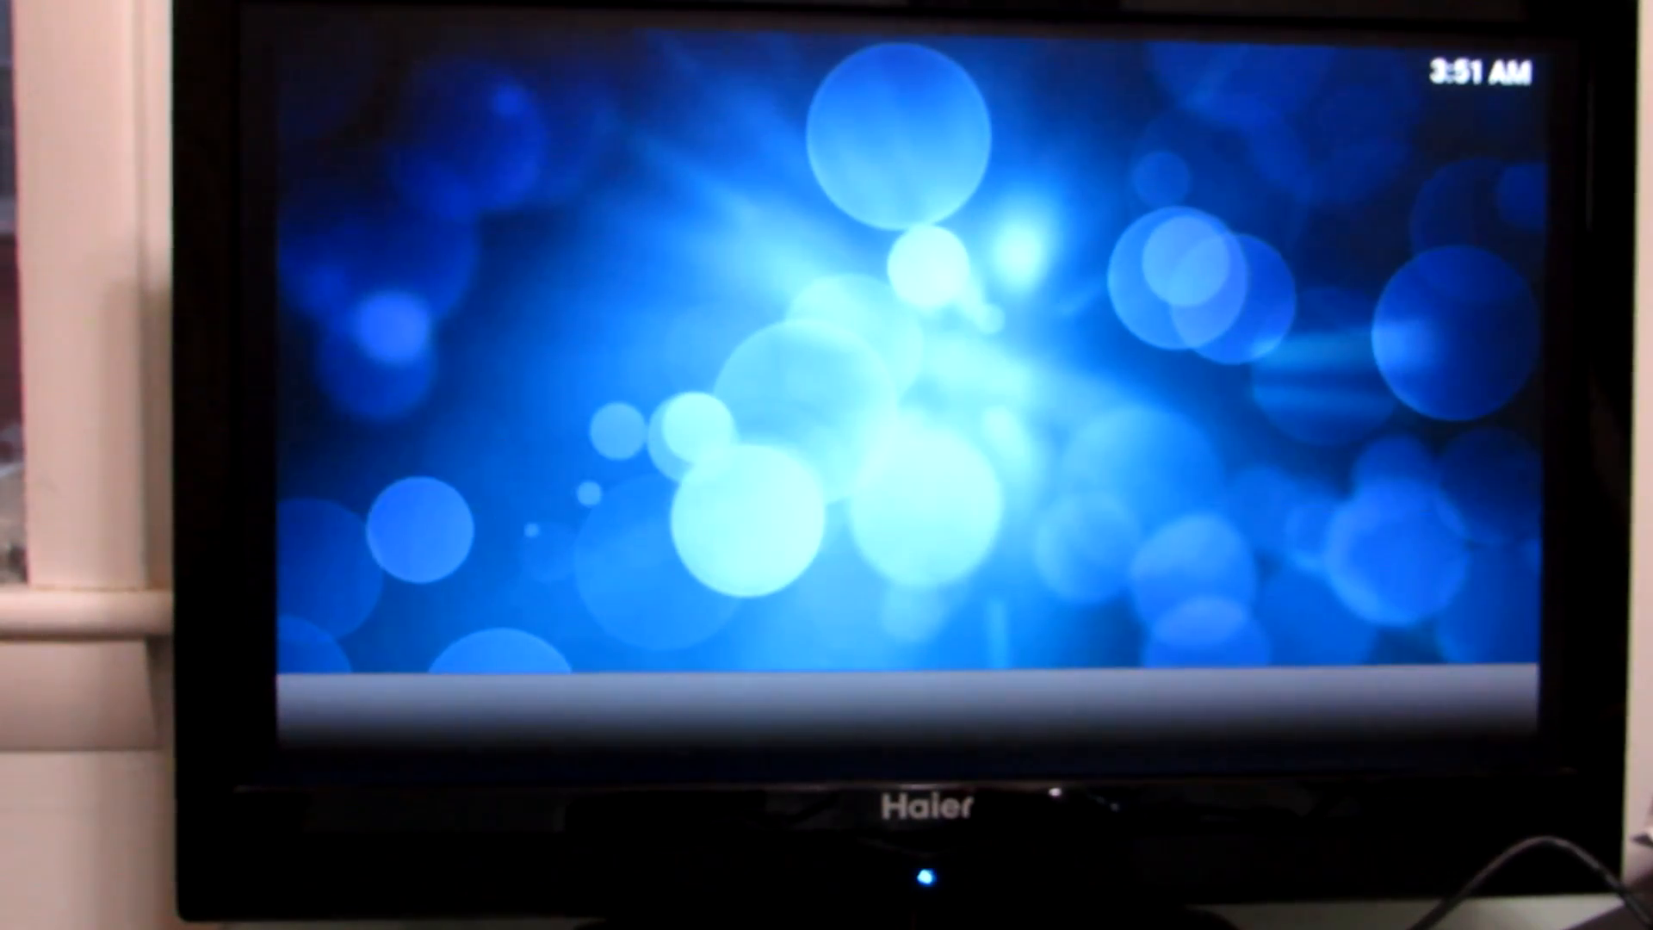
{"action": "key", "text": "Return"}
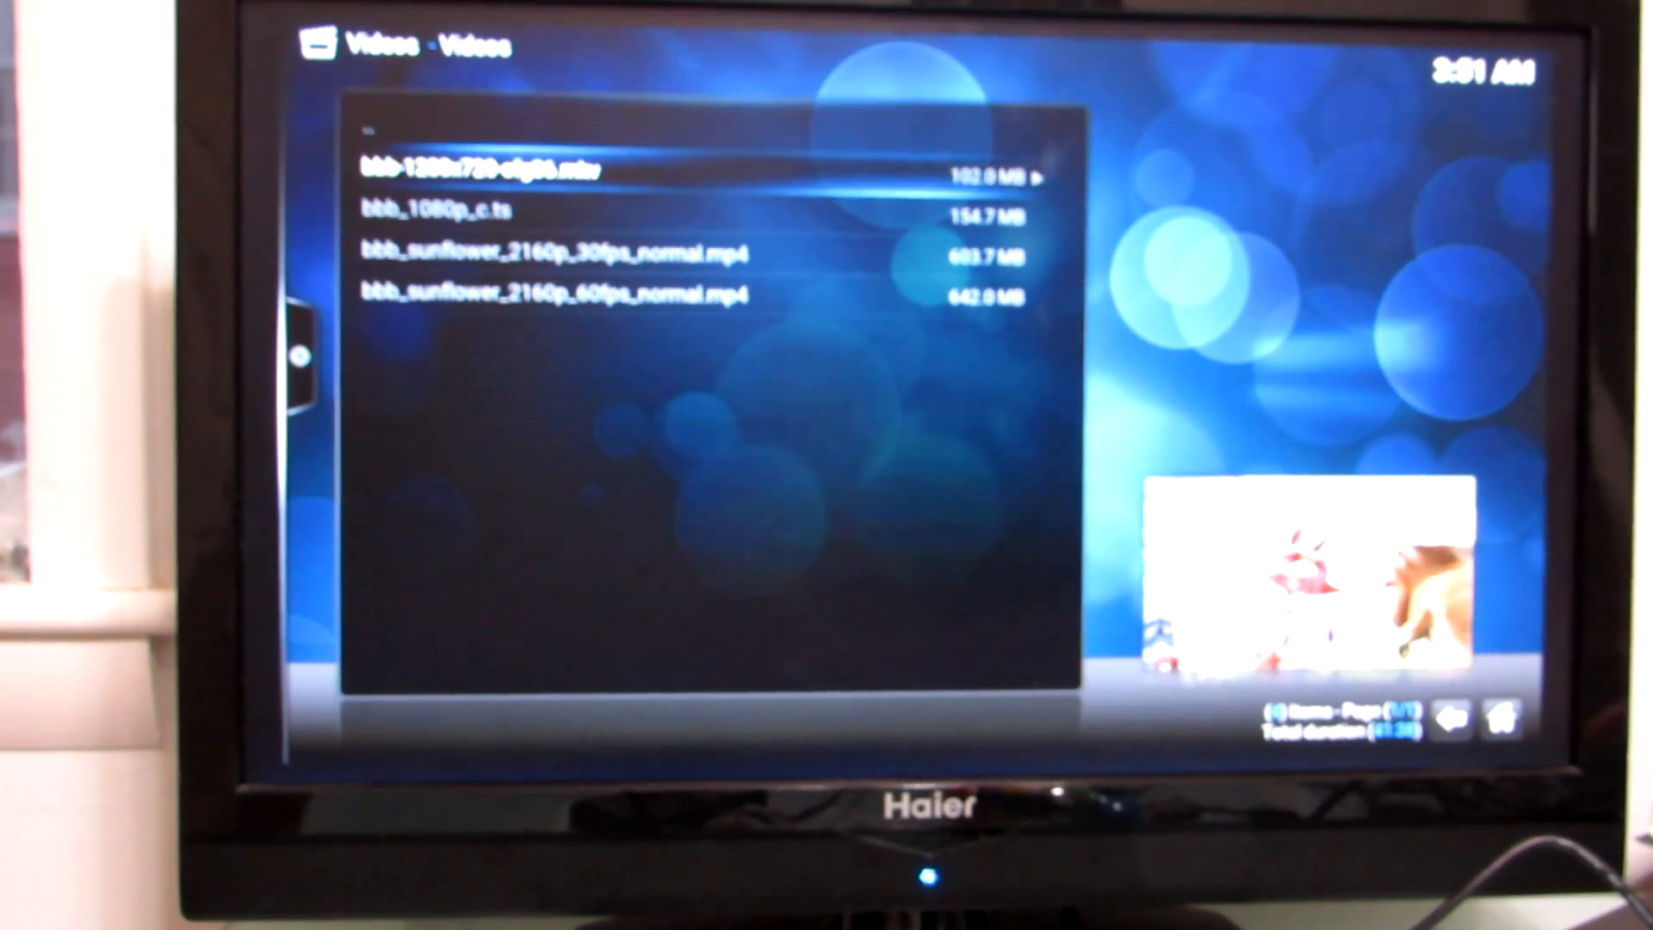
{"action": "key", "text": "Return"}
{"action": "key", "text": "Return"}
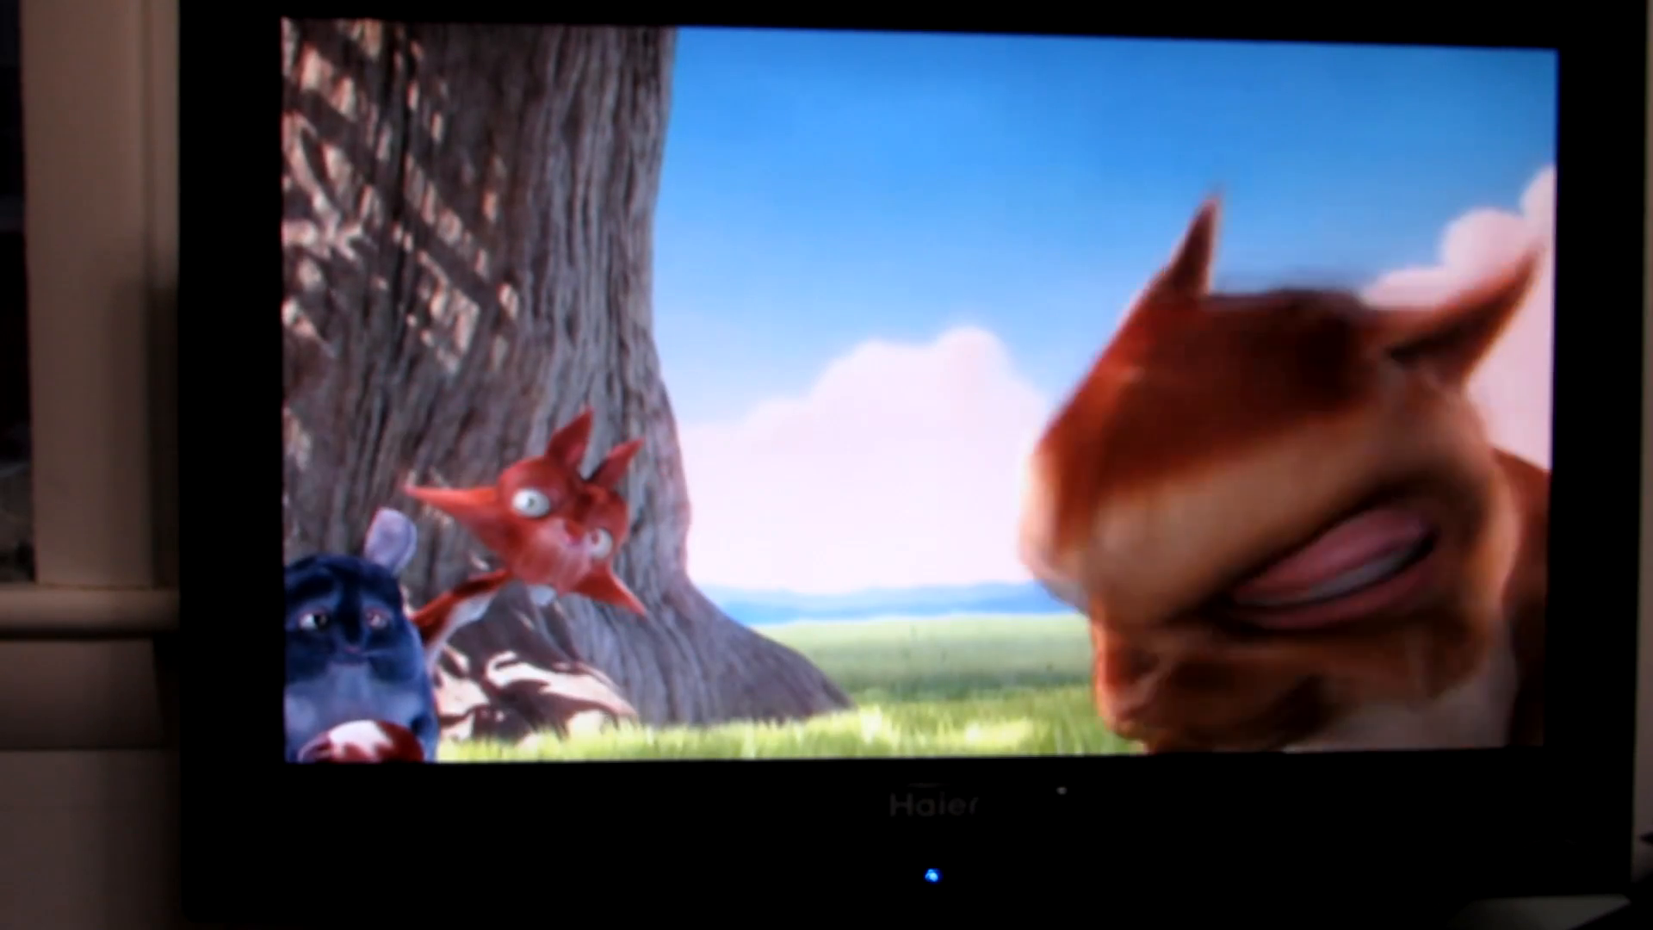
{"action": "key", "text": "Escape"}
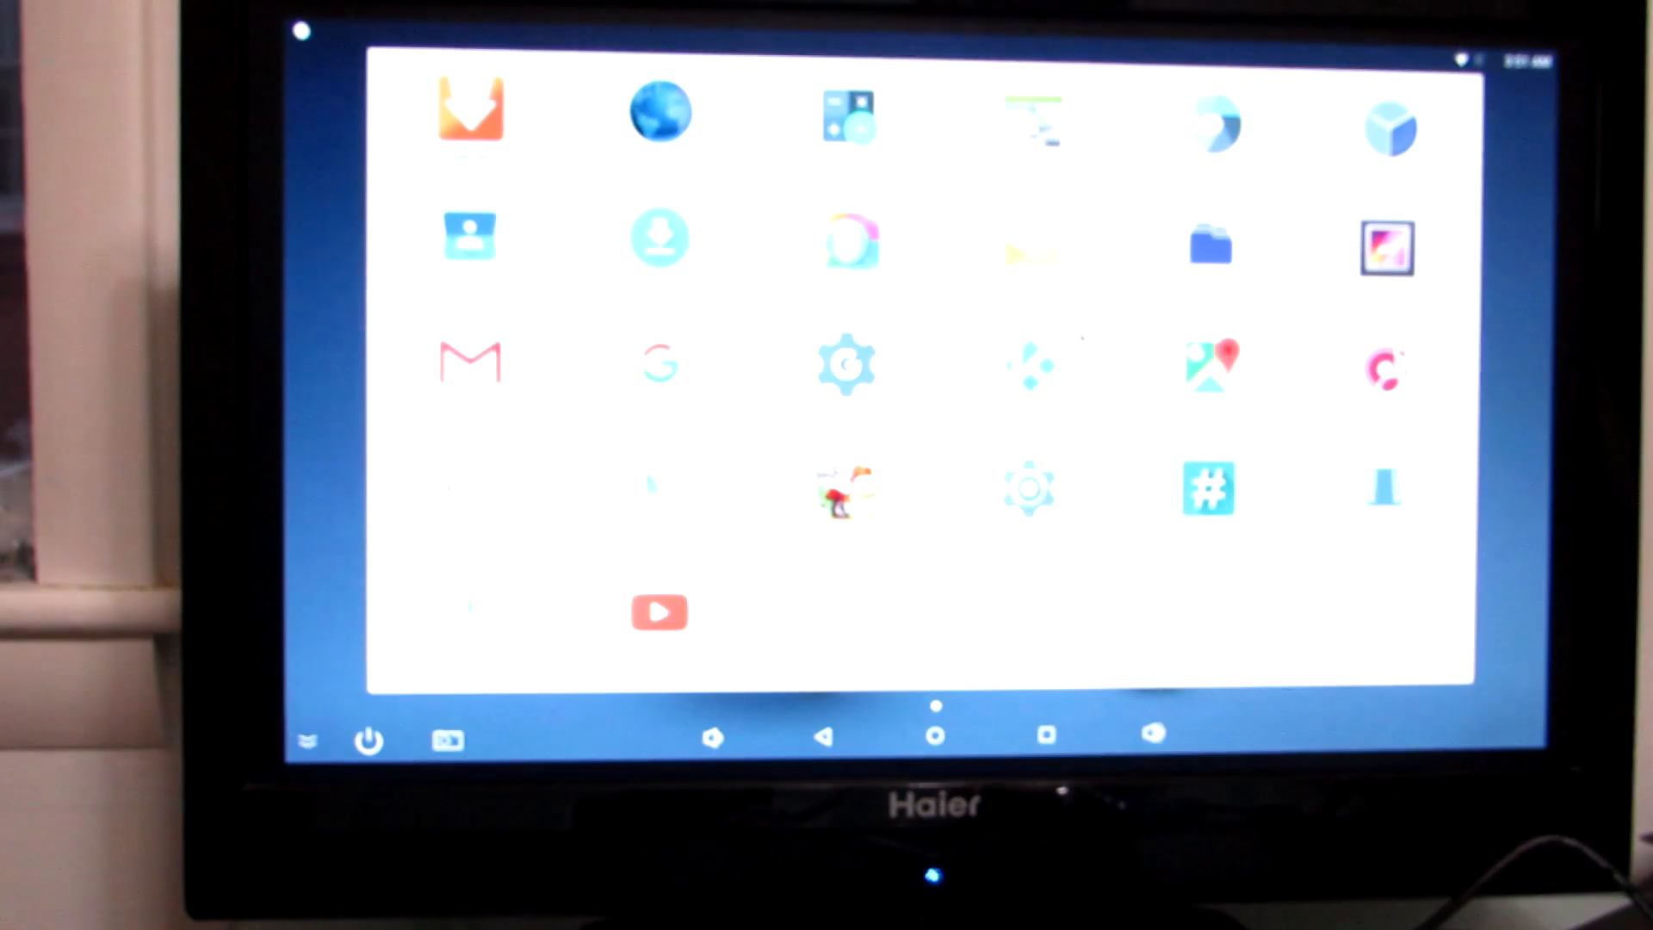
In FileExplorer browse USB > udisk0 > Videos and start bbb_sunflower_2160p_30fps_normal.mp4
{"action": "left_click", "coordinate": [1209, 244]}
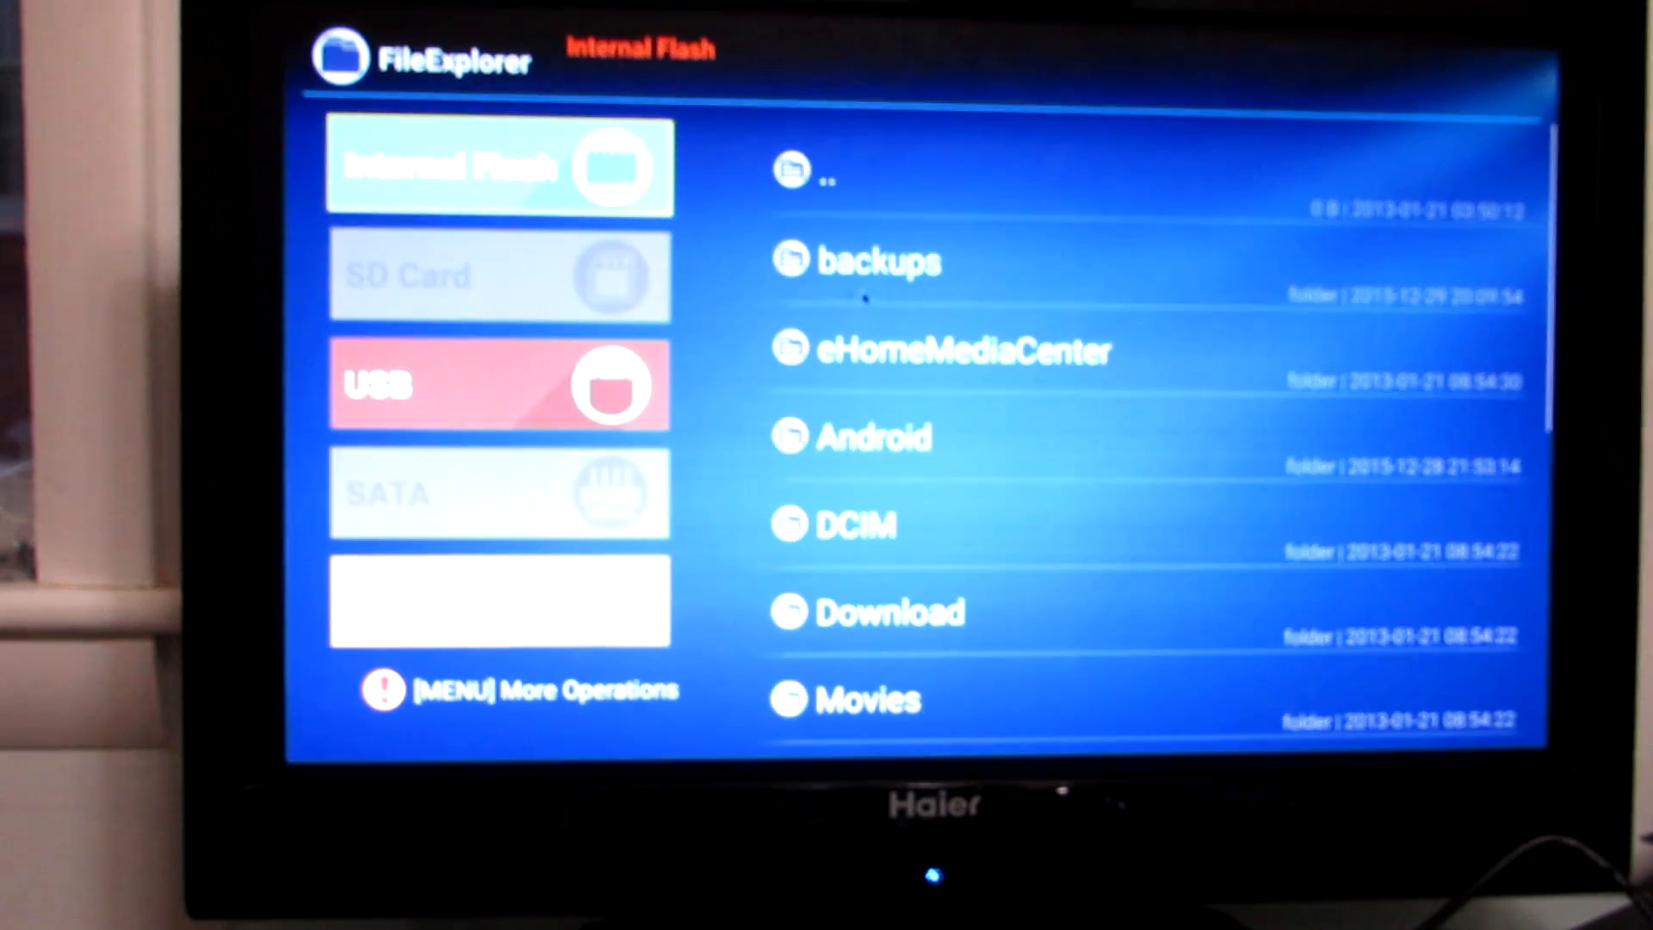
{"action": "key", "text": "Down"}
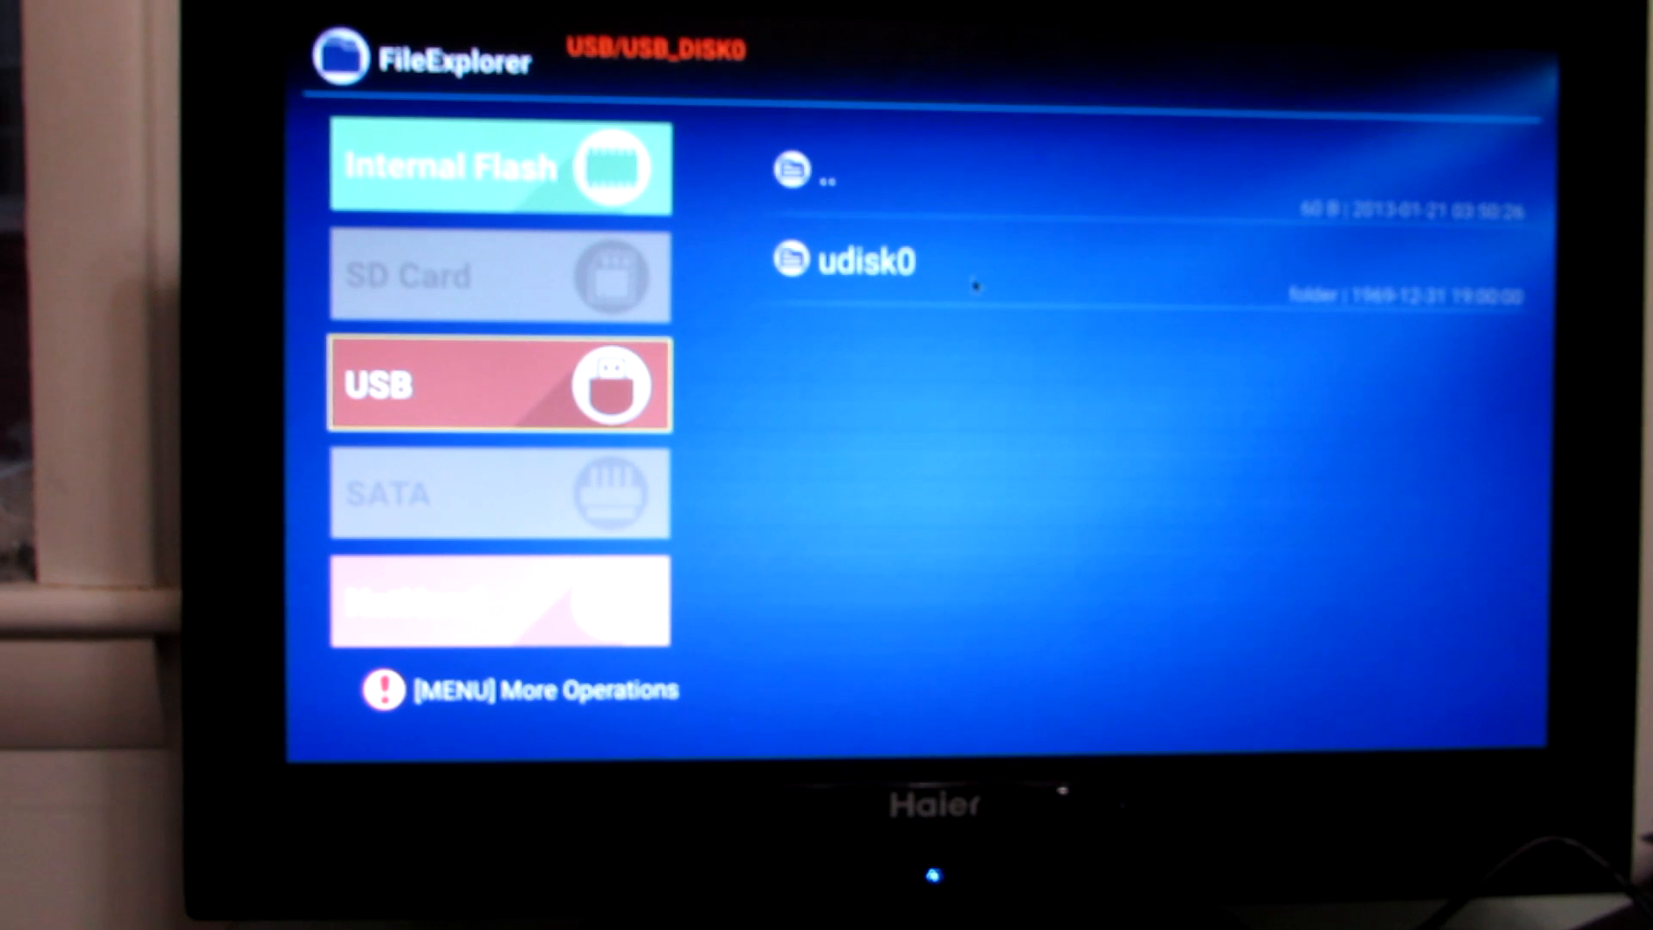
{"action": "key", "text": "Return"}
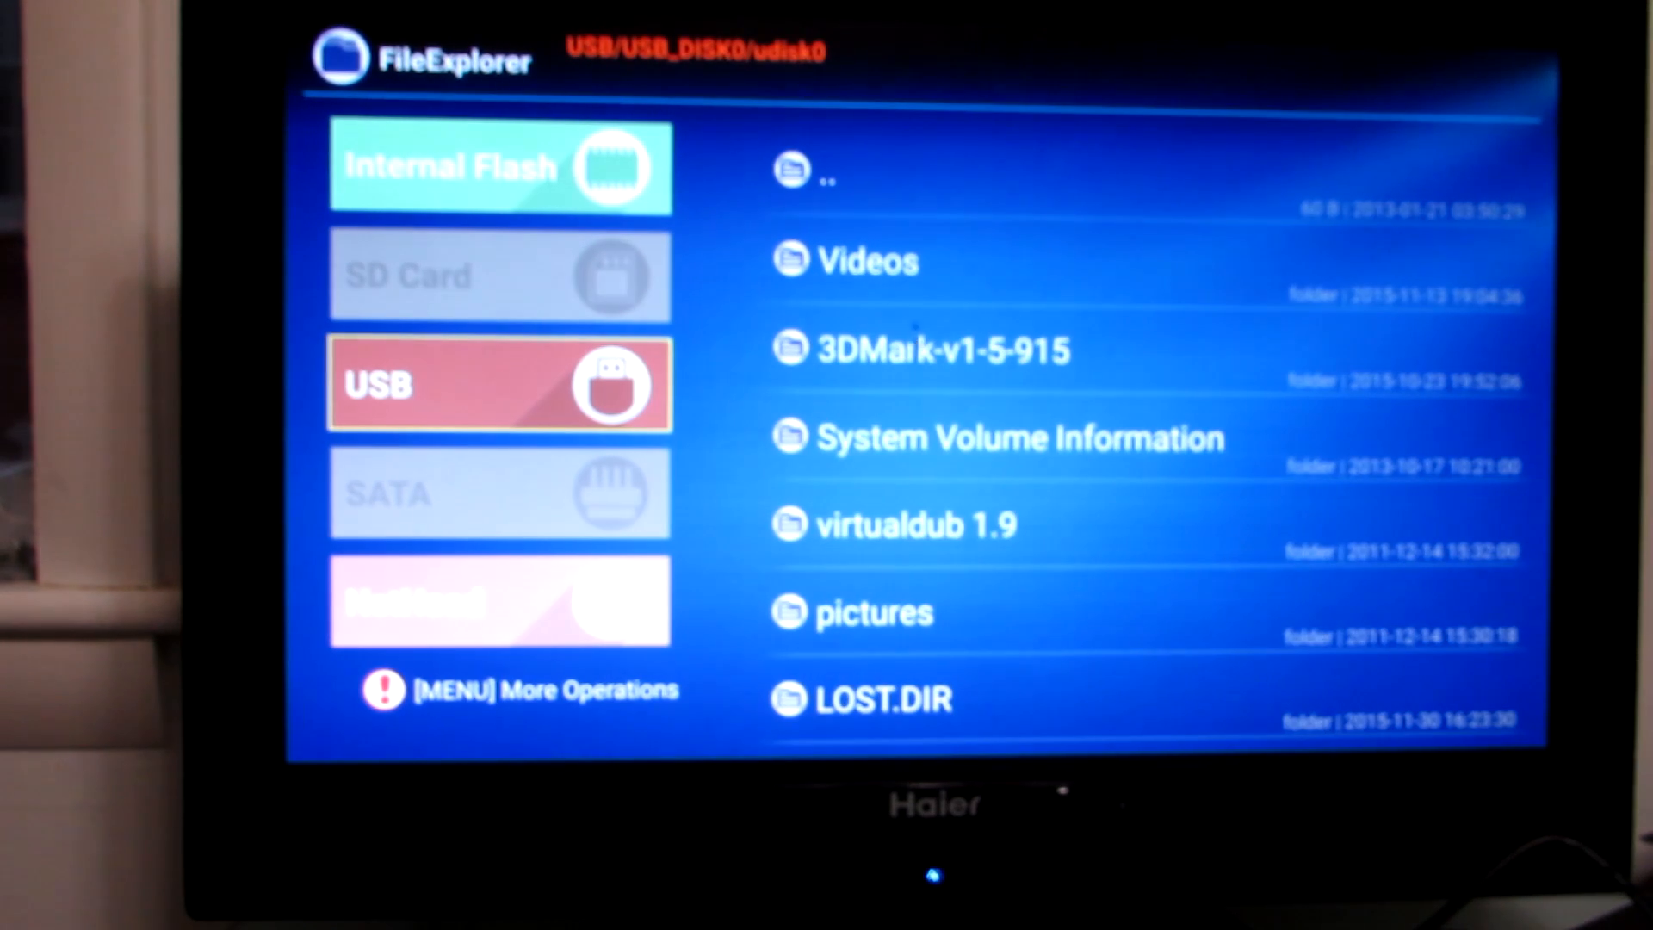
{"action": "key", "text": "Return"}
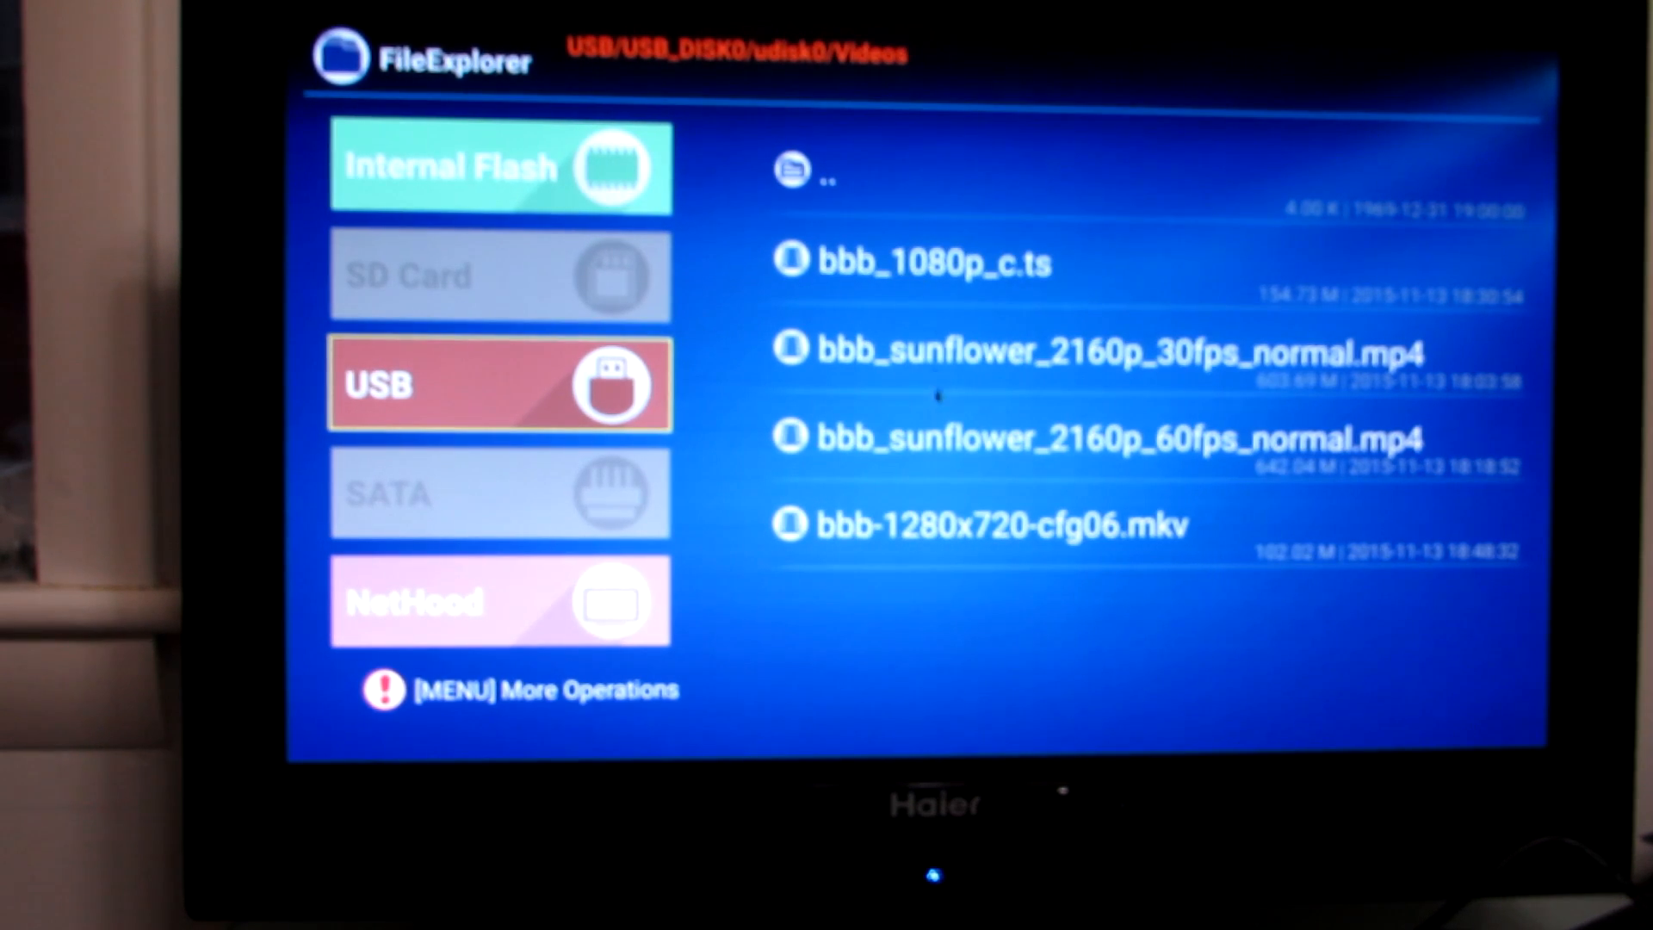
{"action": "left_click", "coordinate": [1101, 367]}
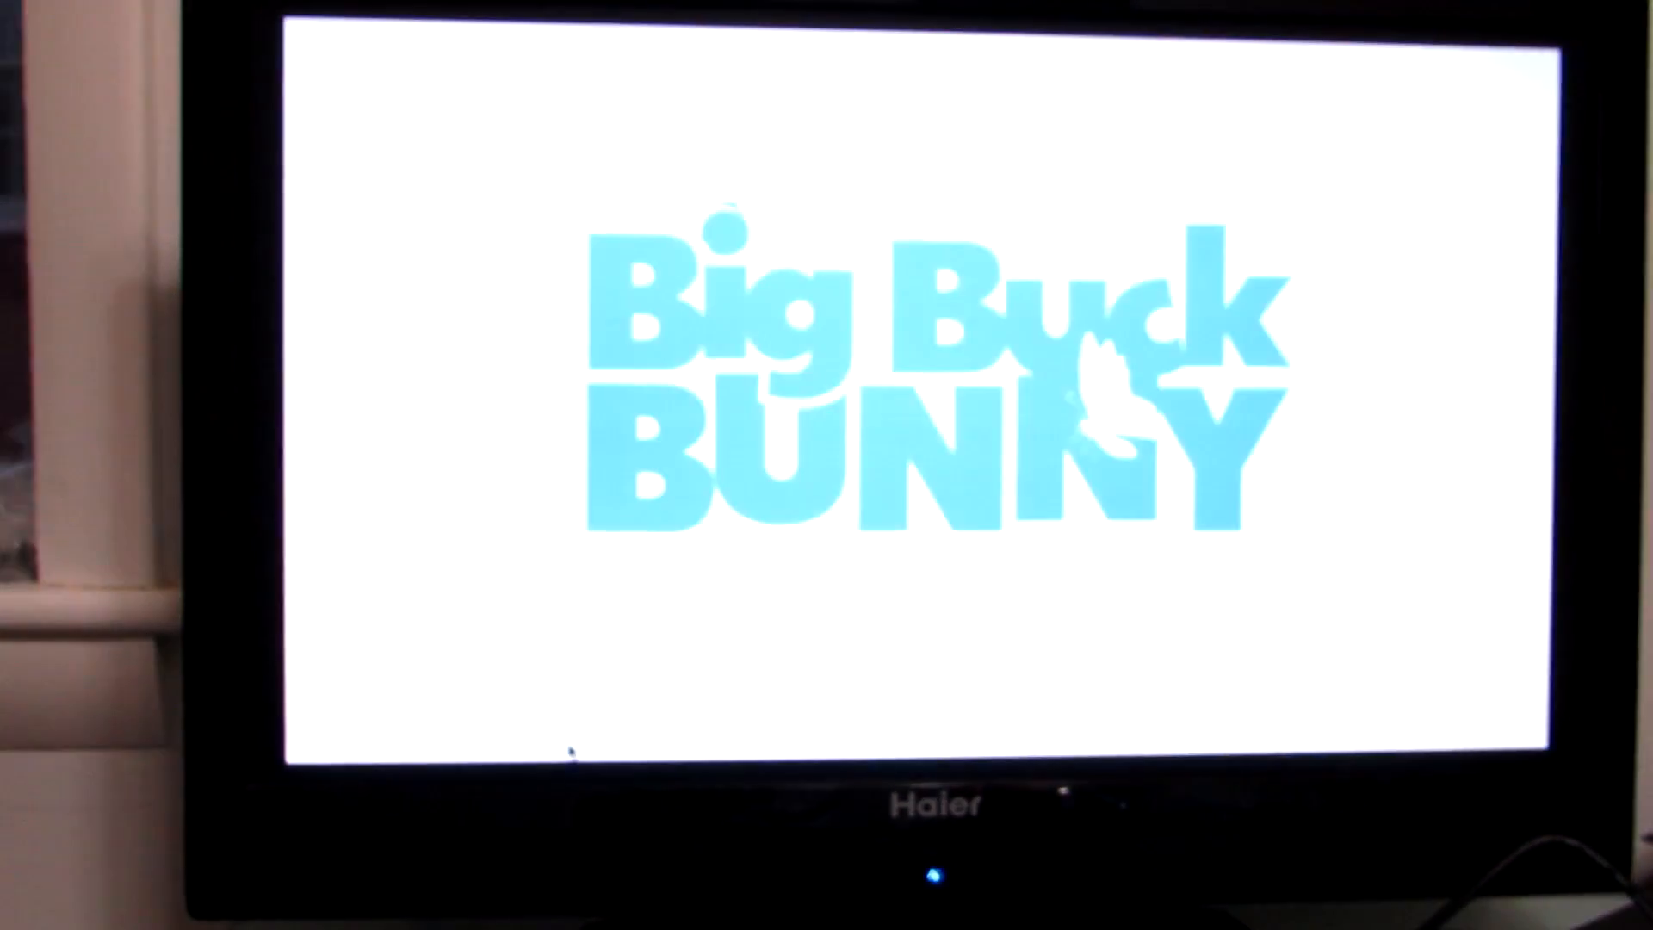
Pause and resume the video near 2:37, then exit back to the USB_DISK0 level
{"action": "key", "text": "space"}
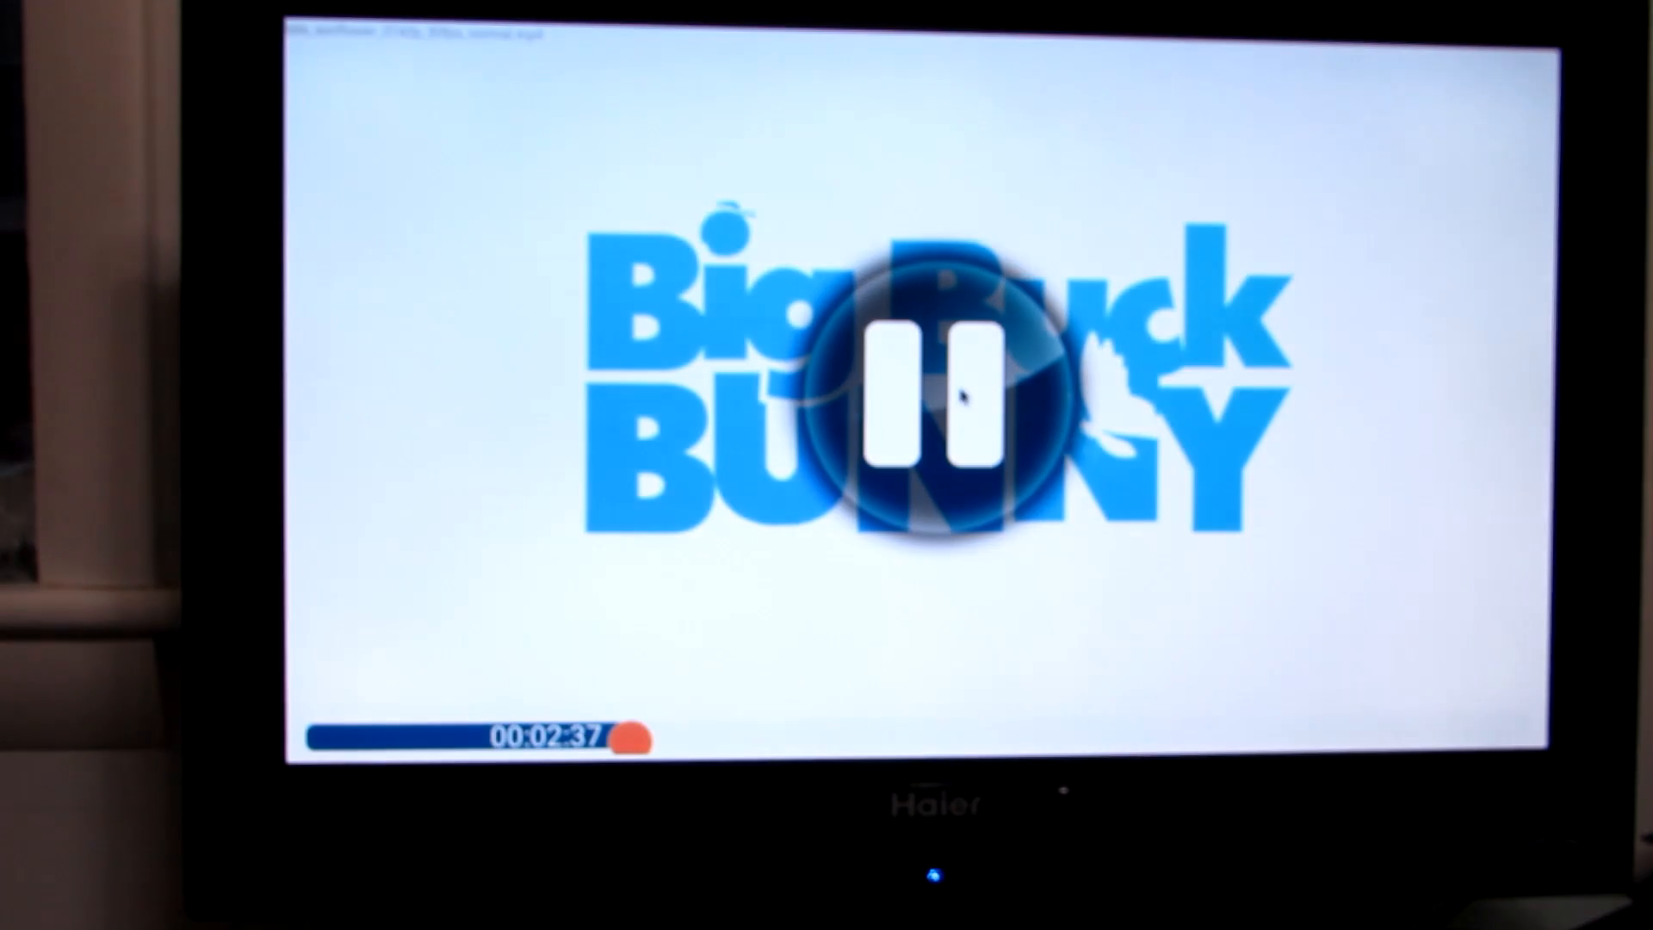
{"action": "left_click", "coordinate": [959, 394]}
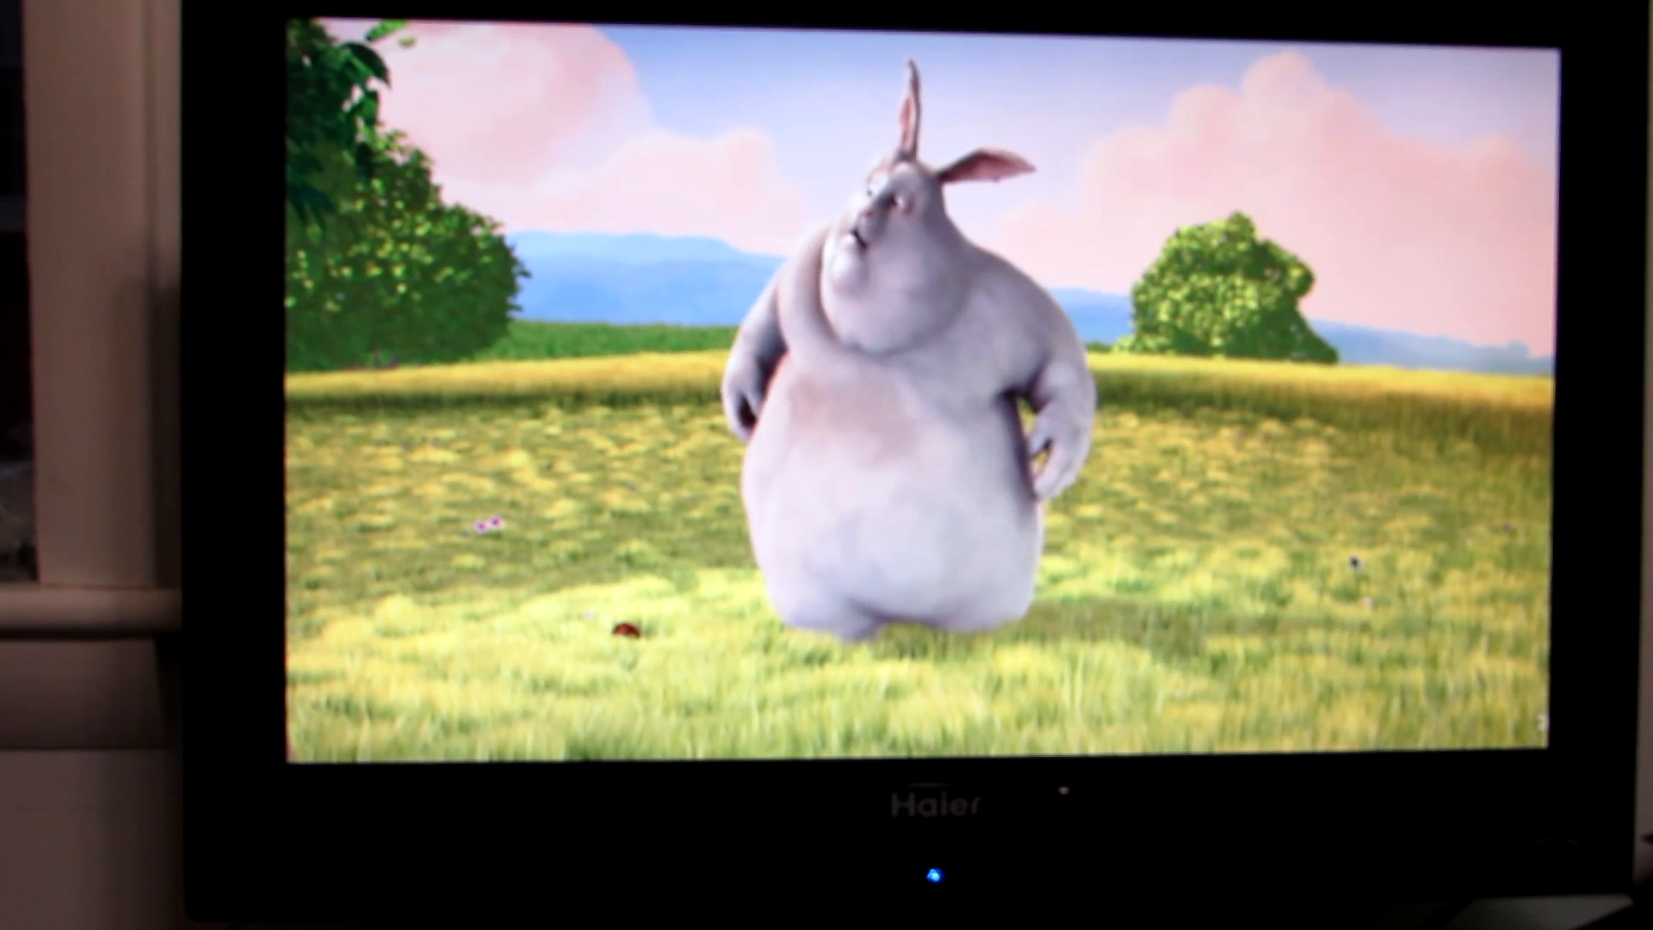
{"action": "key", "text": "Escape"}
{"action": "key", "text": "Escape"}
{"action": "key", "text": "Escape"}
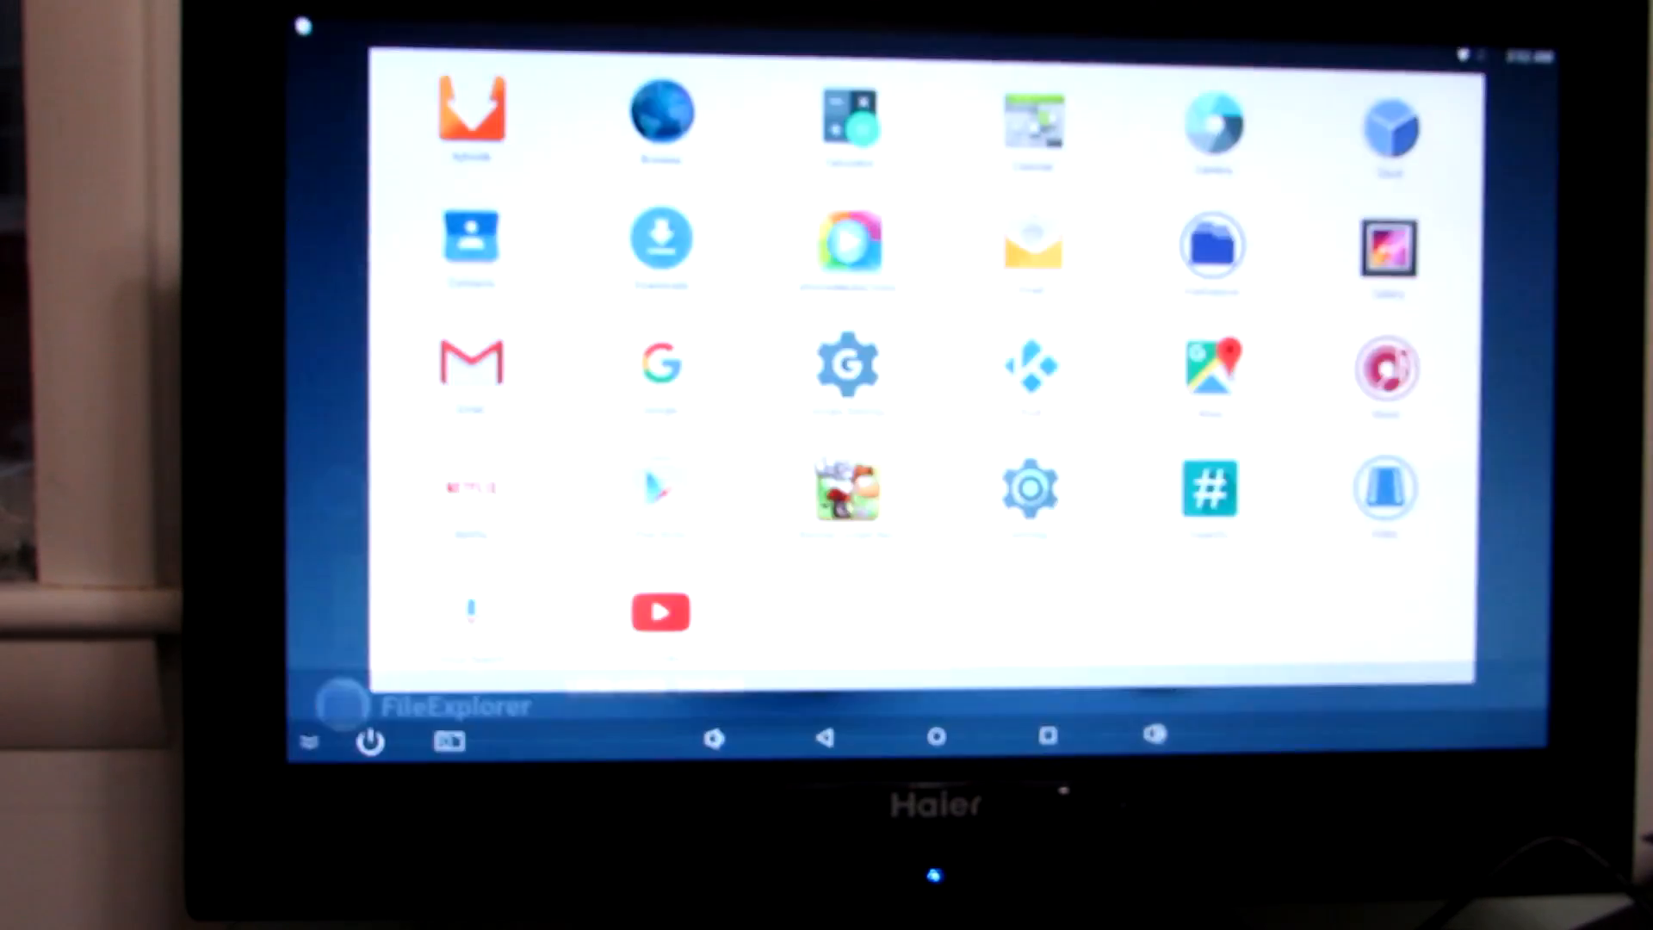
{"action": "key", "text": "Escape"}
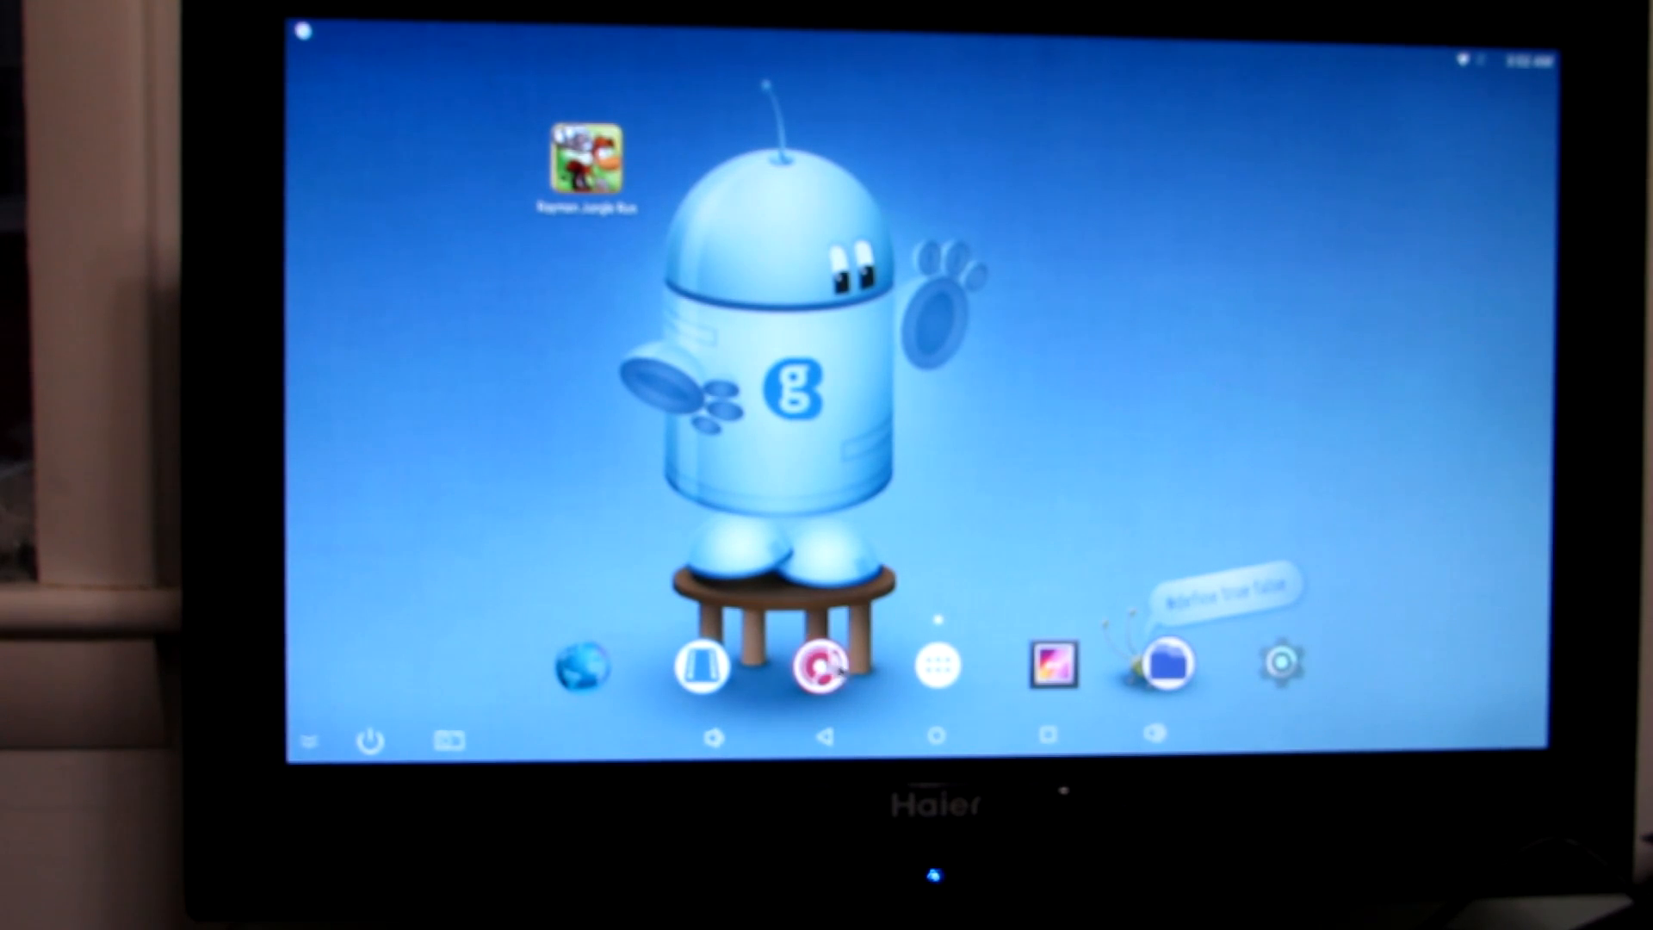
Launch Rayman Jungle Run from the app drawer
{"action": "left_click", "coordinate": [939, 670]}
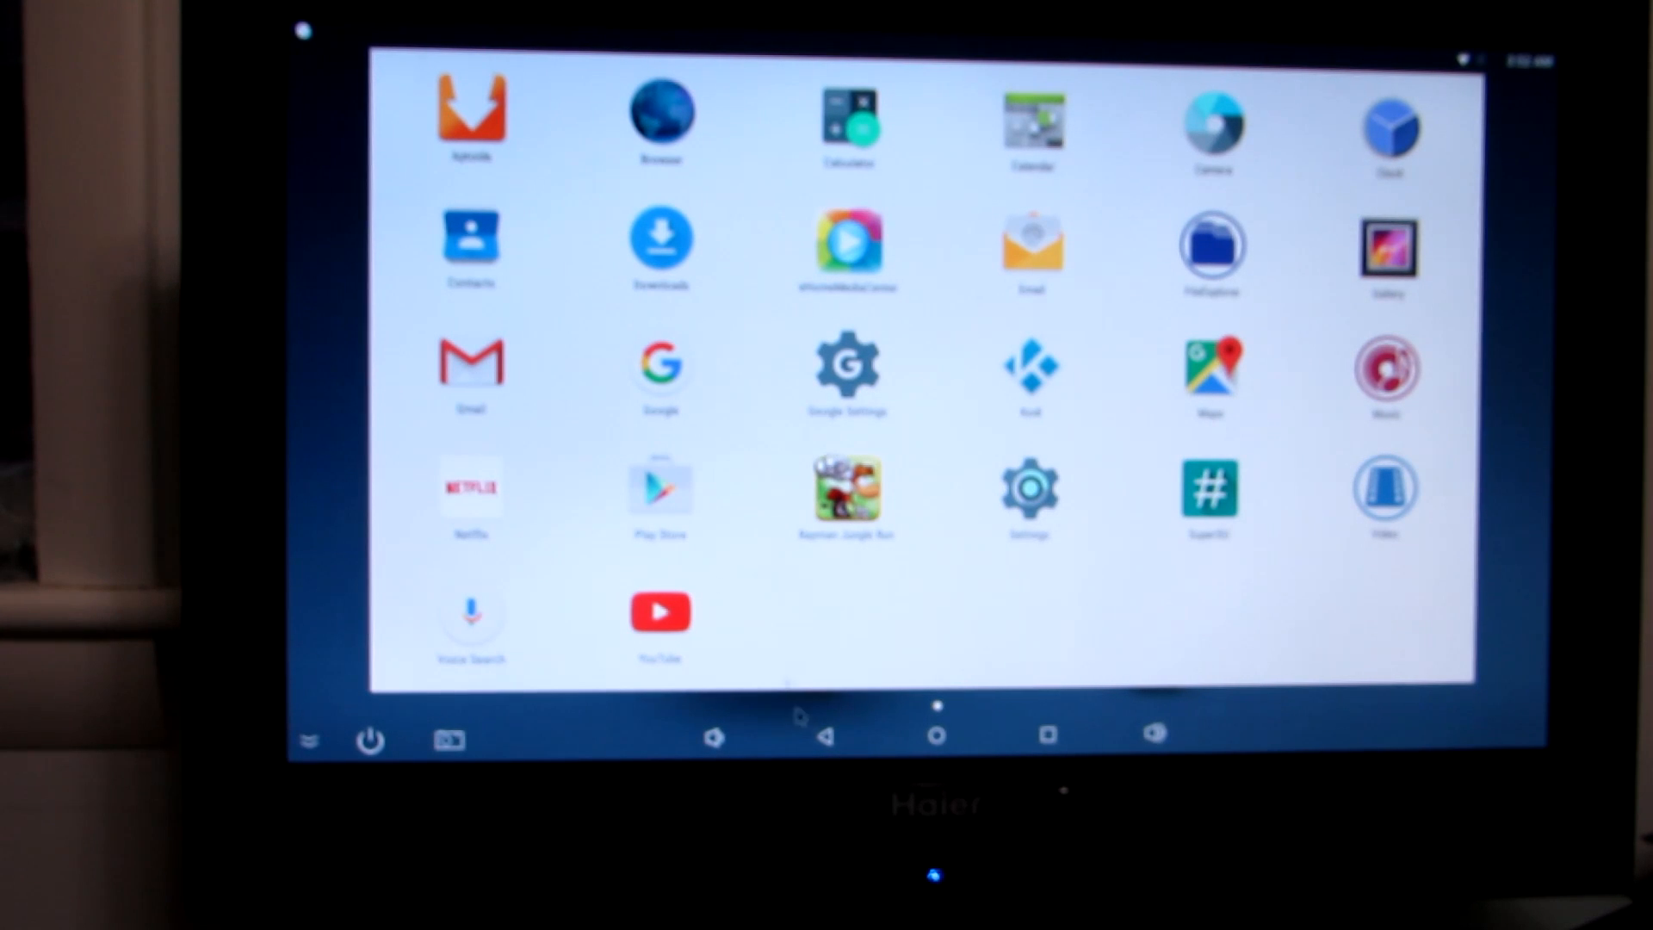
{"action": "left_click", "coordinate": [848, 491]}
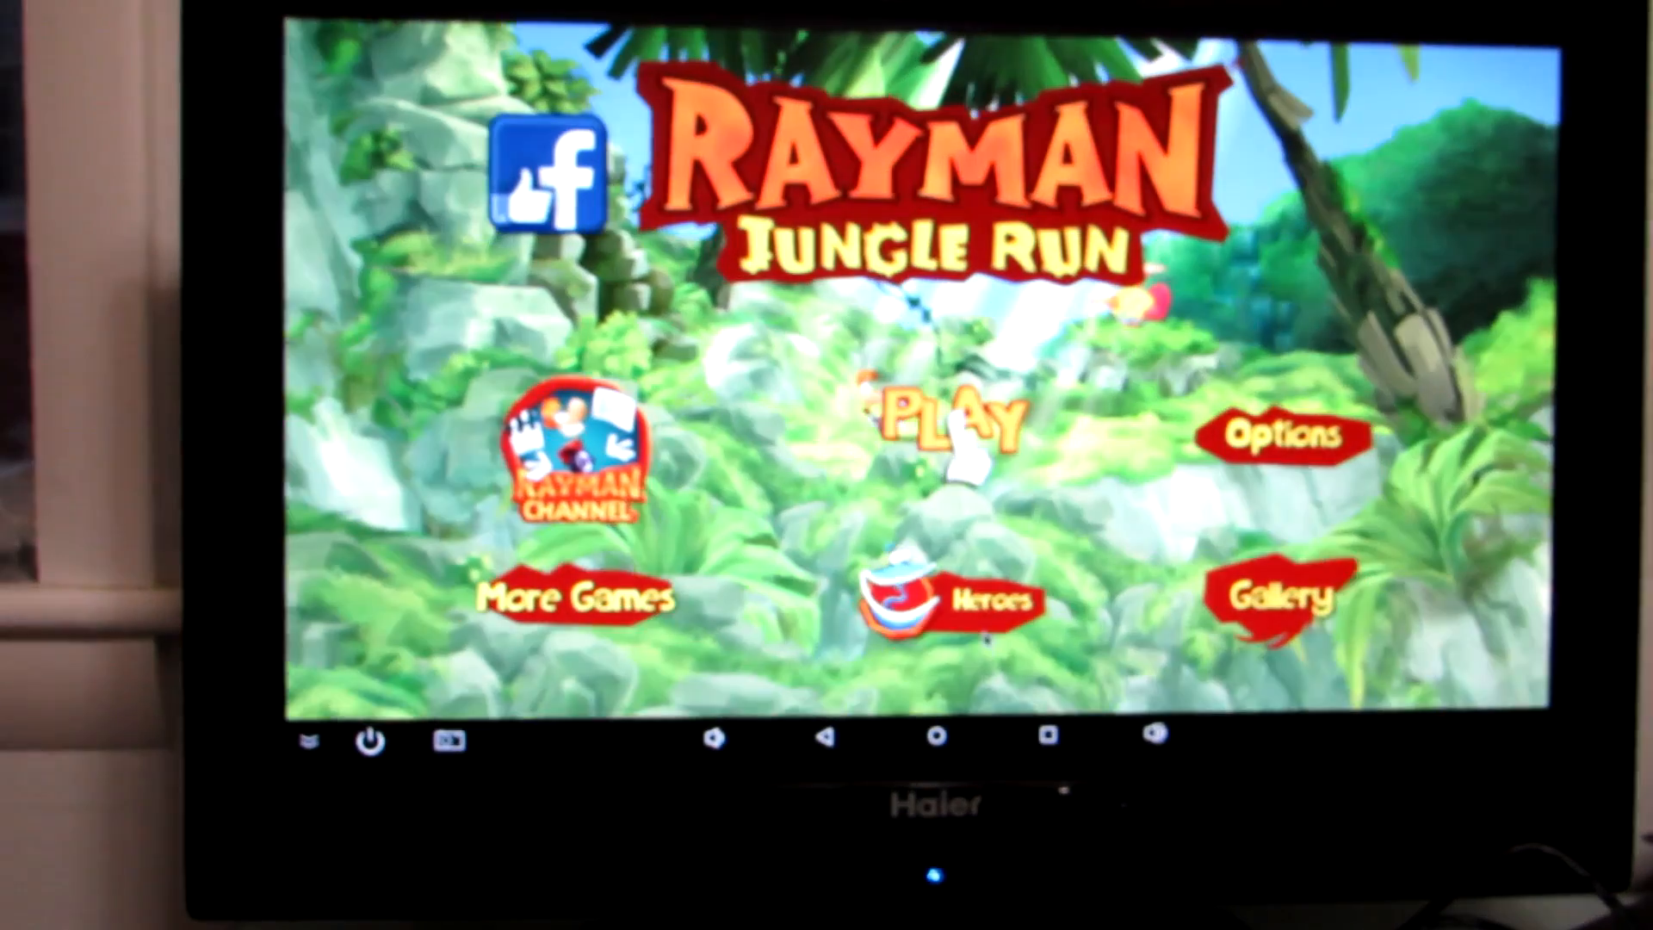
Play level 1 of the Jump world, return Home, and bring up the power options
{"action": "left_click", "coordinate": [963, 433]}
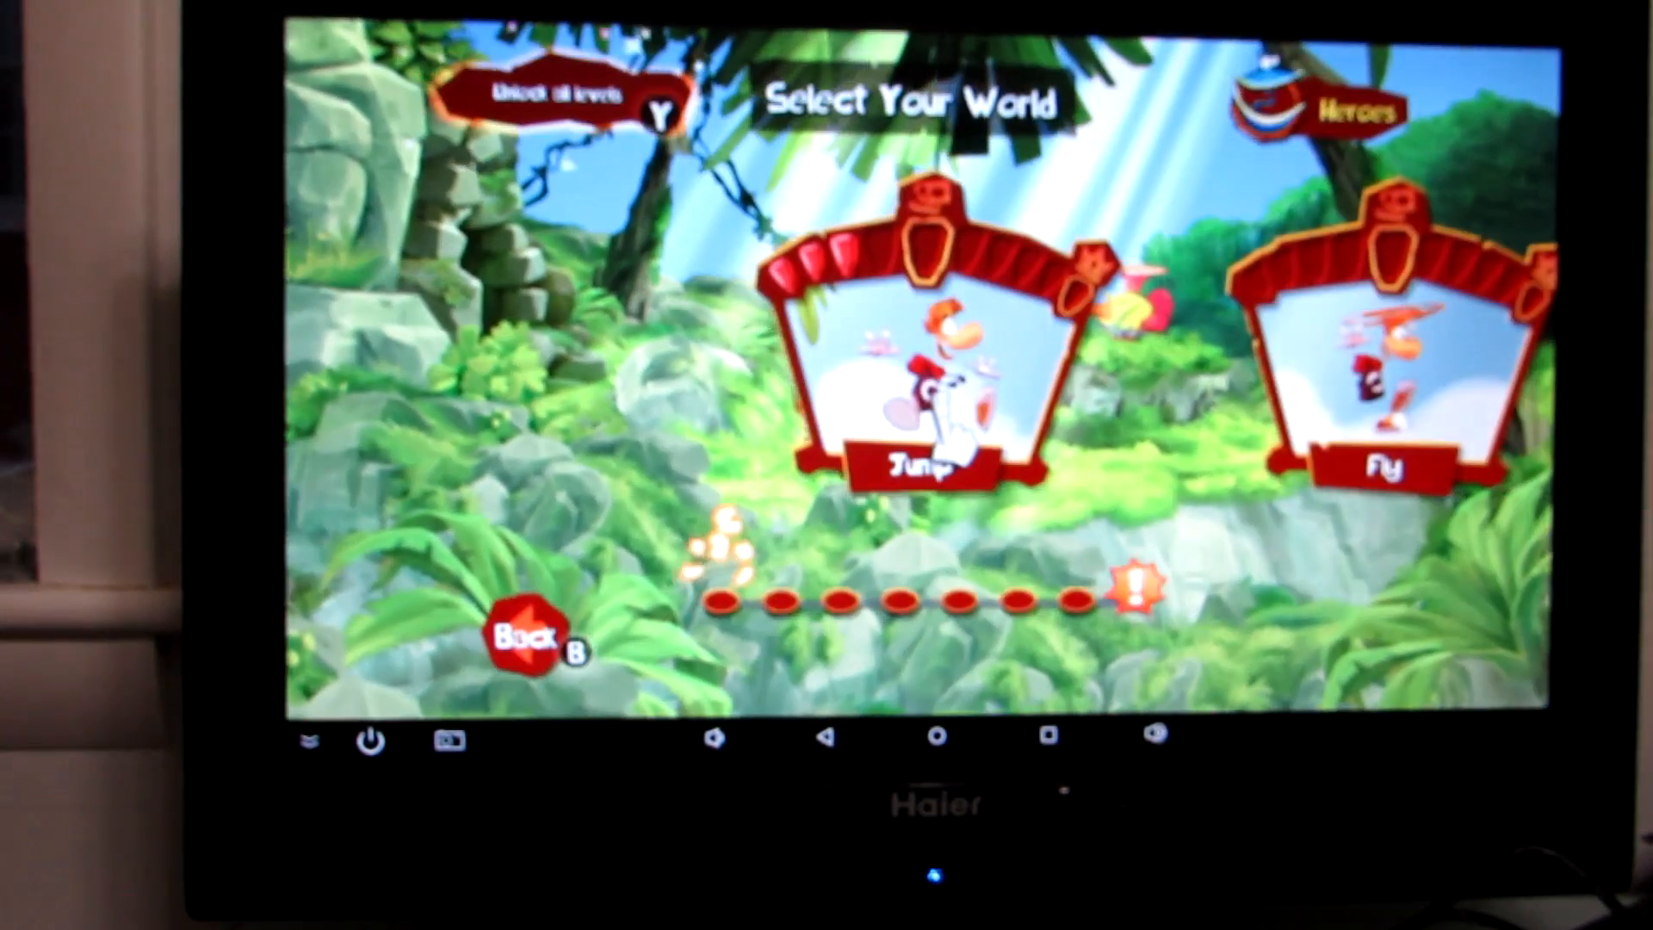
{"action": "left_click", "coordinate": [956, 426]}
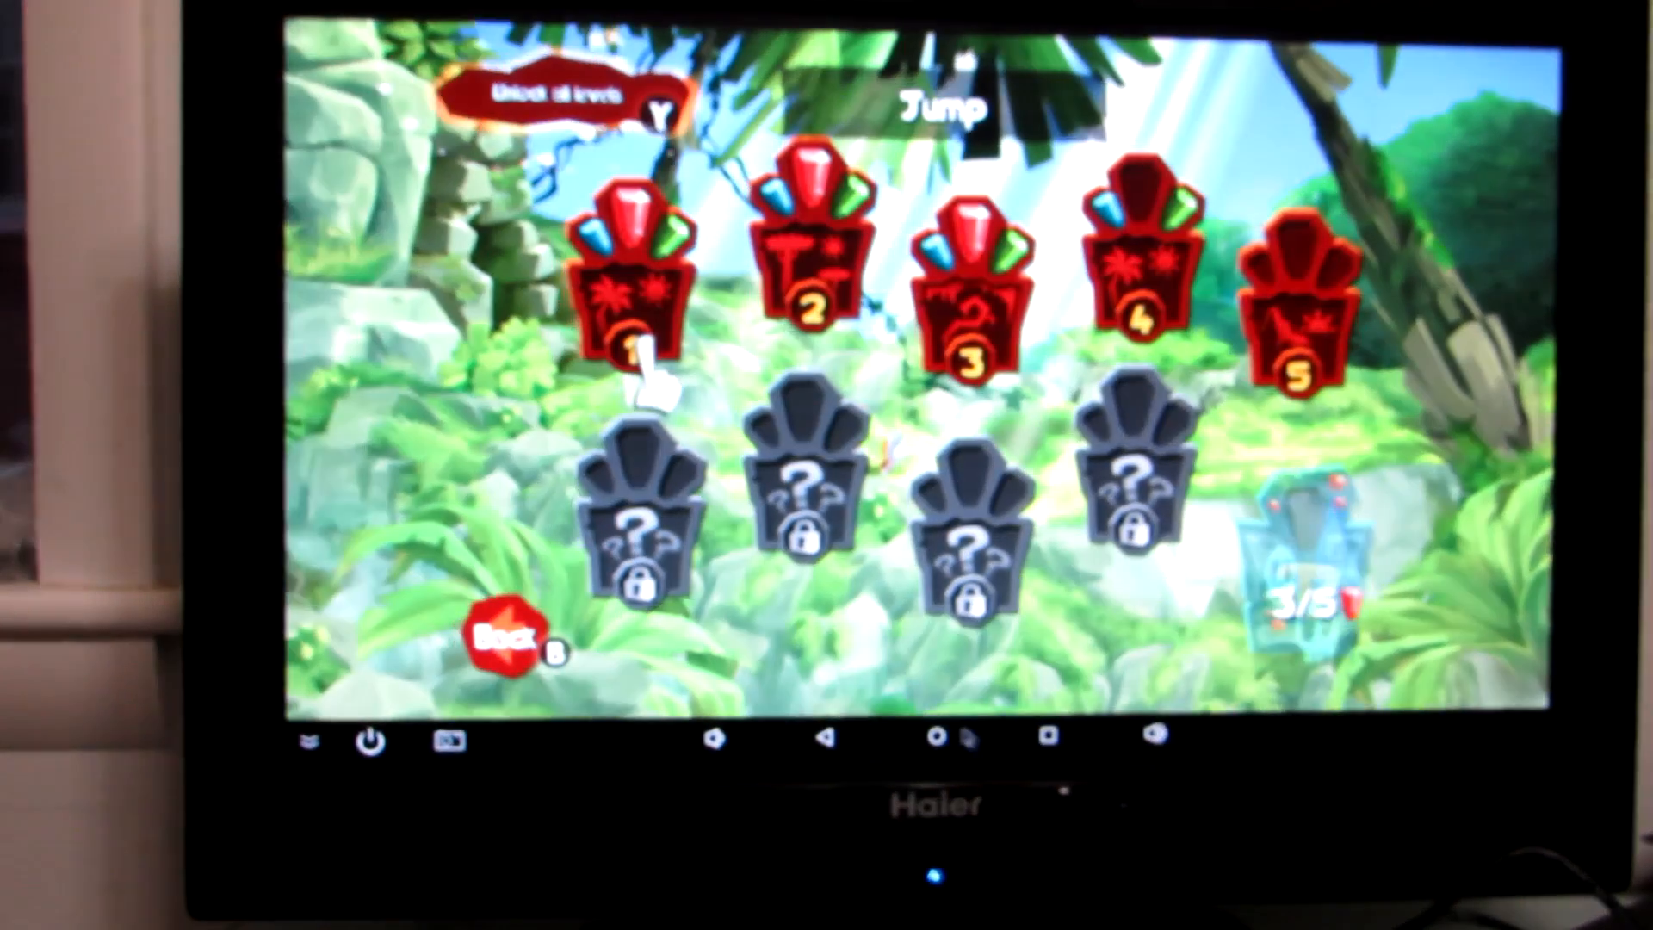
{"action": "key", "text": "Home"}
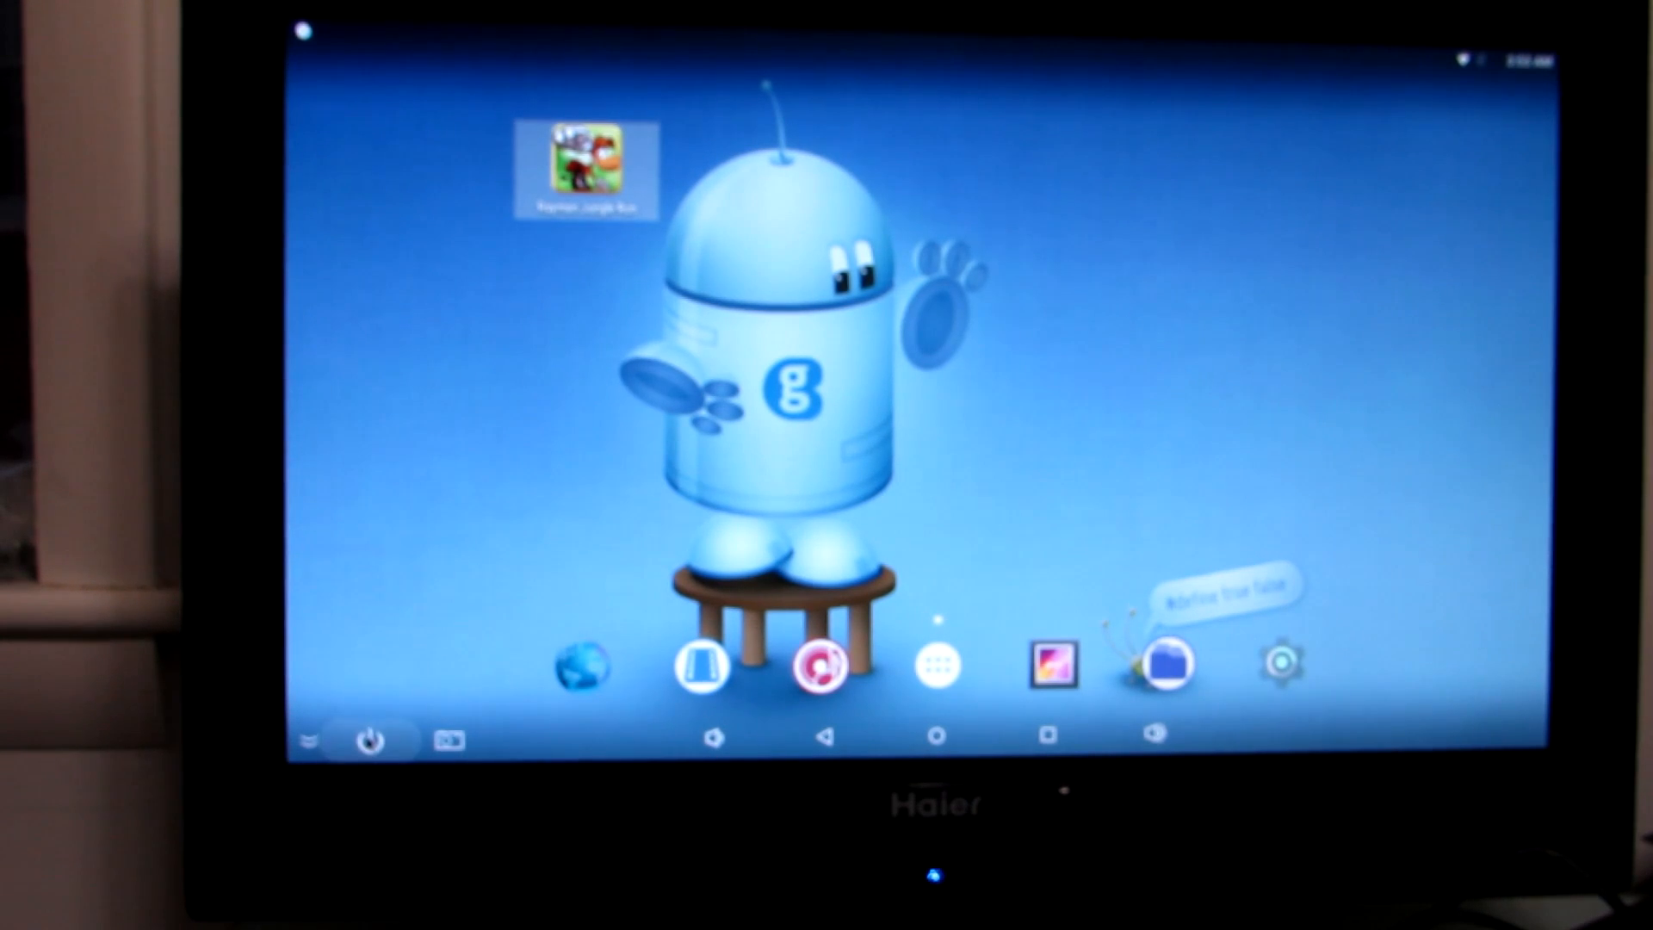
{"action": "left_click", "coordinate": [373, 743]}
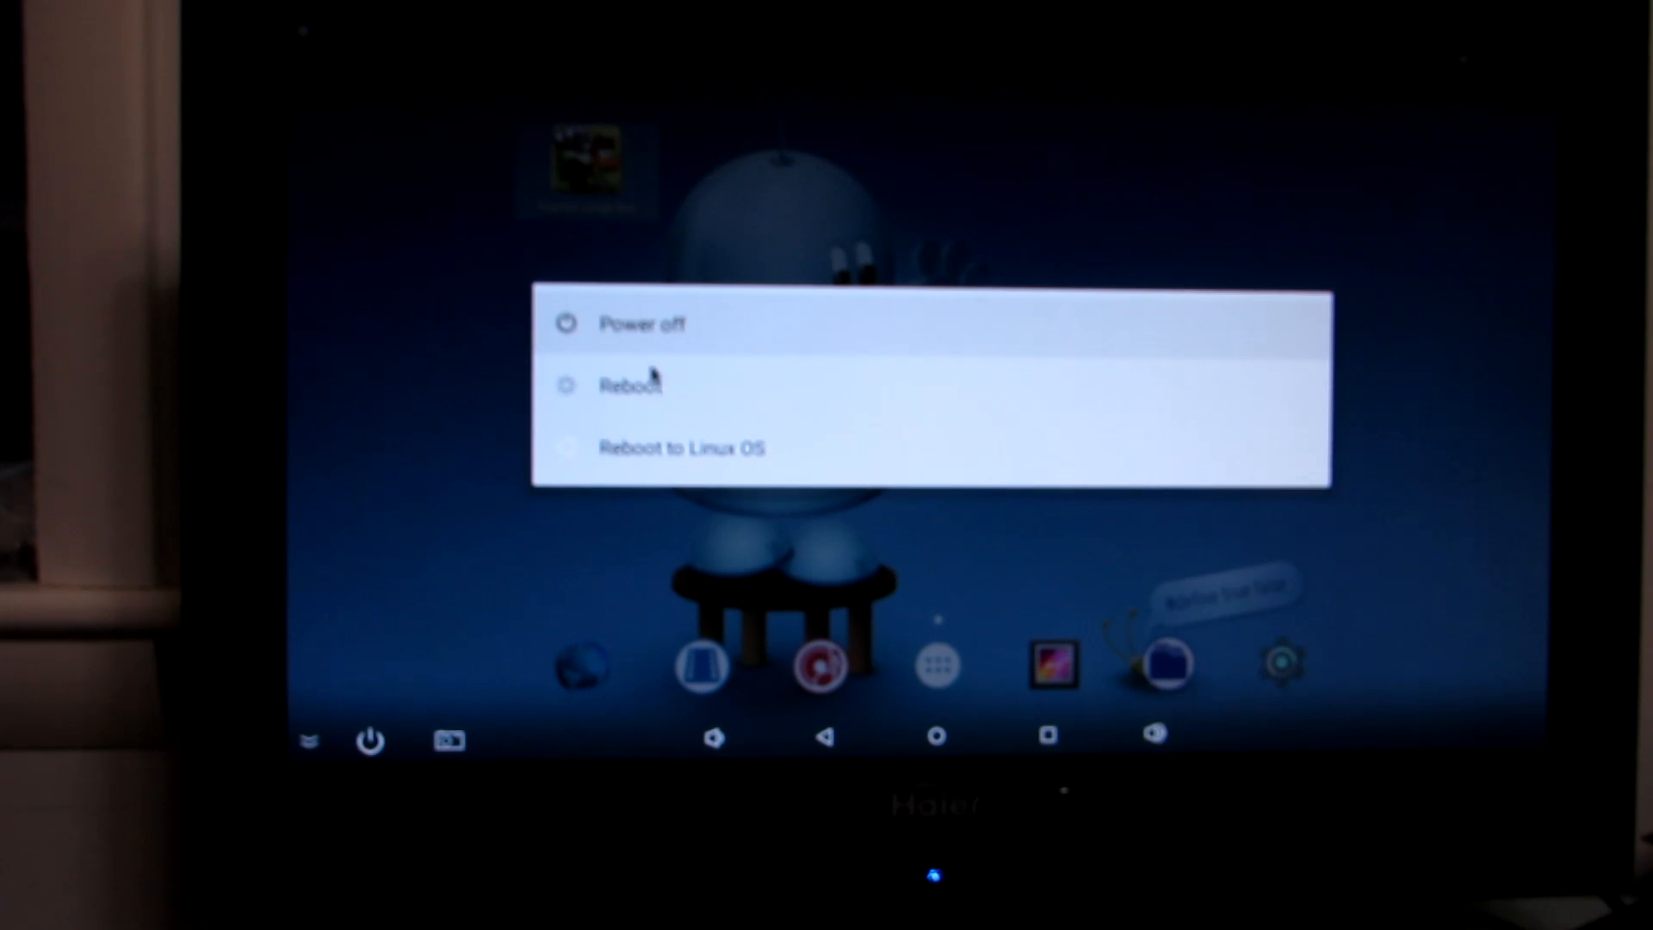
Choose Reboot to Linux OS from the power menu
{"action": "left_click", "coordinate": [684, 455]}
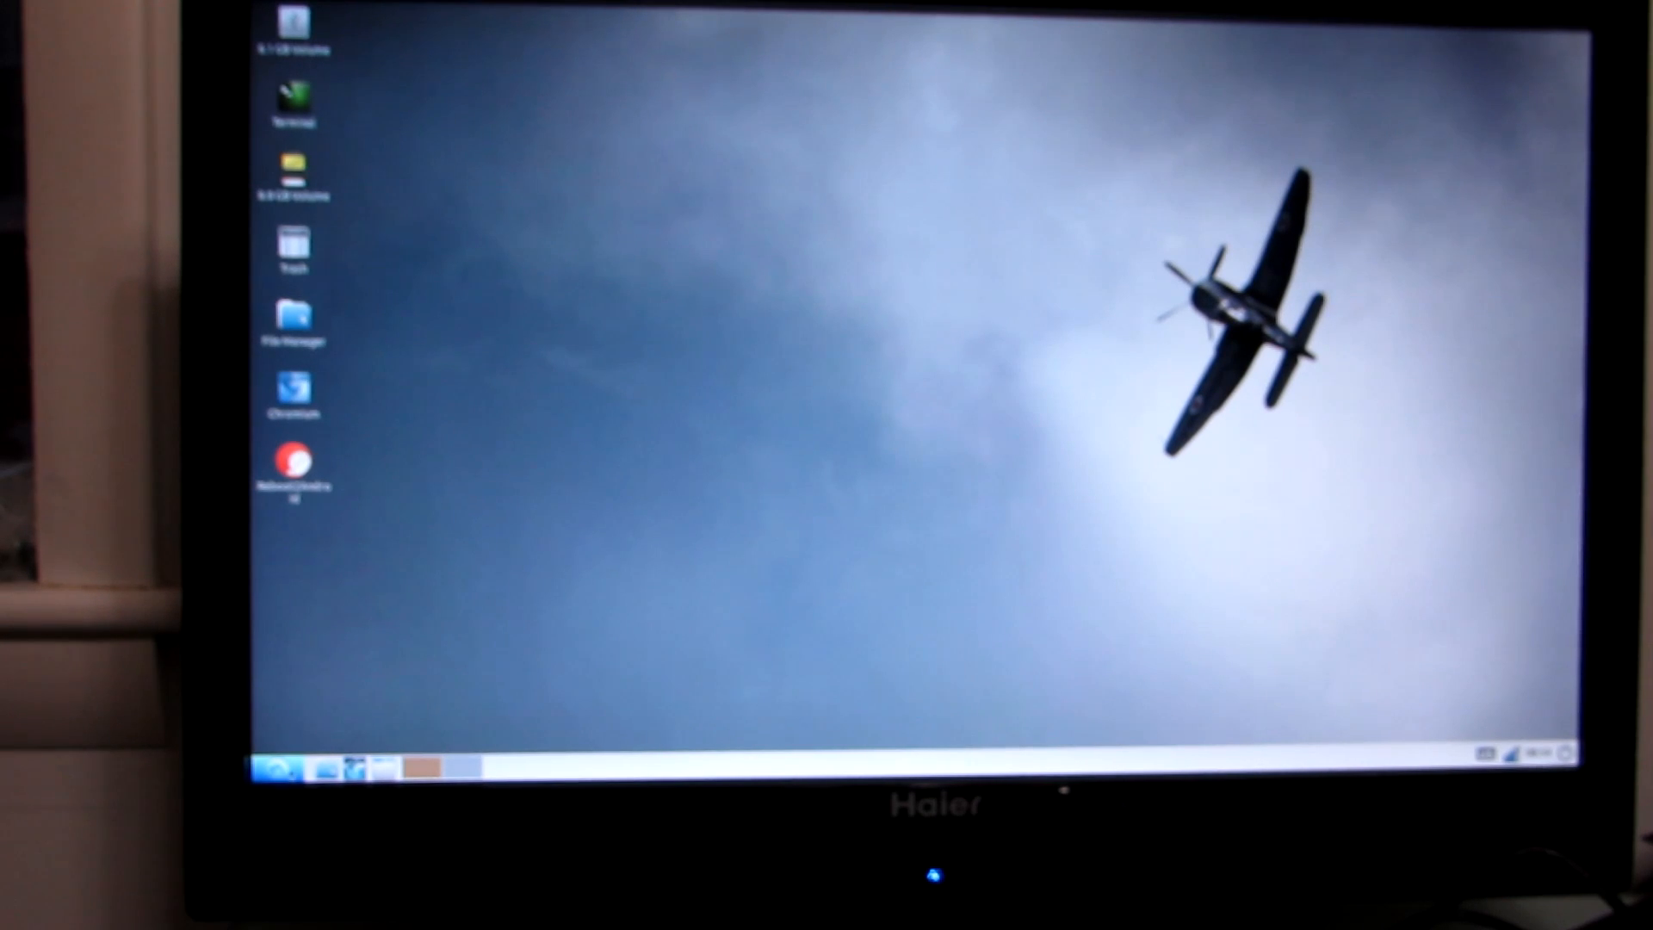
Launch Chromium from its desktop shortcut to a new Google tab
{"action": "left_click", "coordinate": [279, 769]}
{"action": "left_click", "coordinate": [454, 558]}
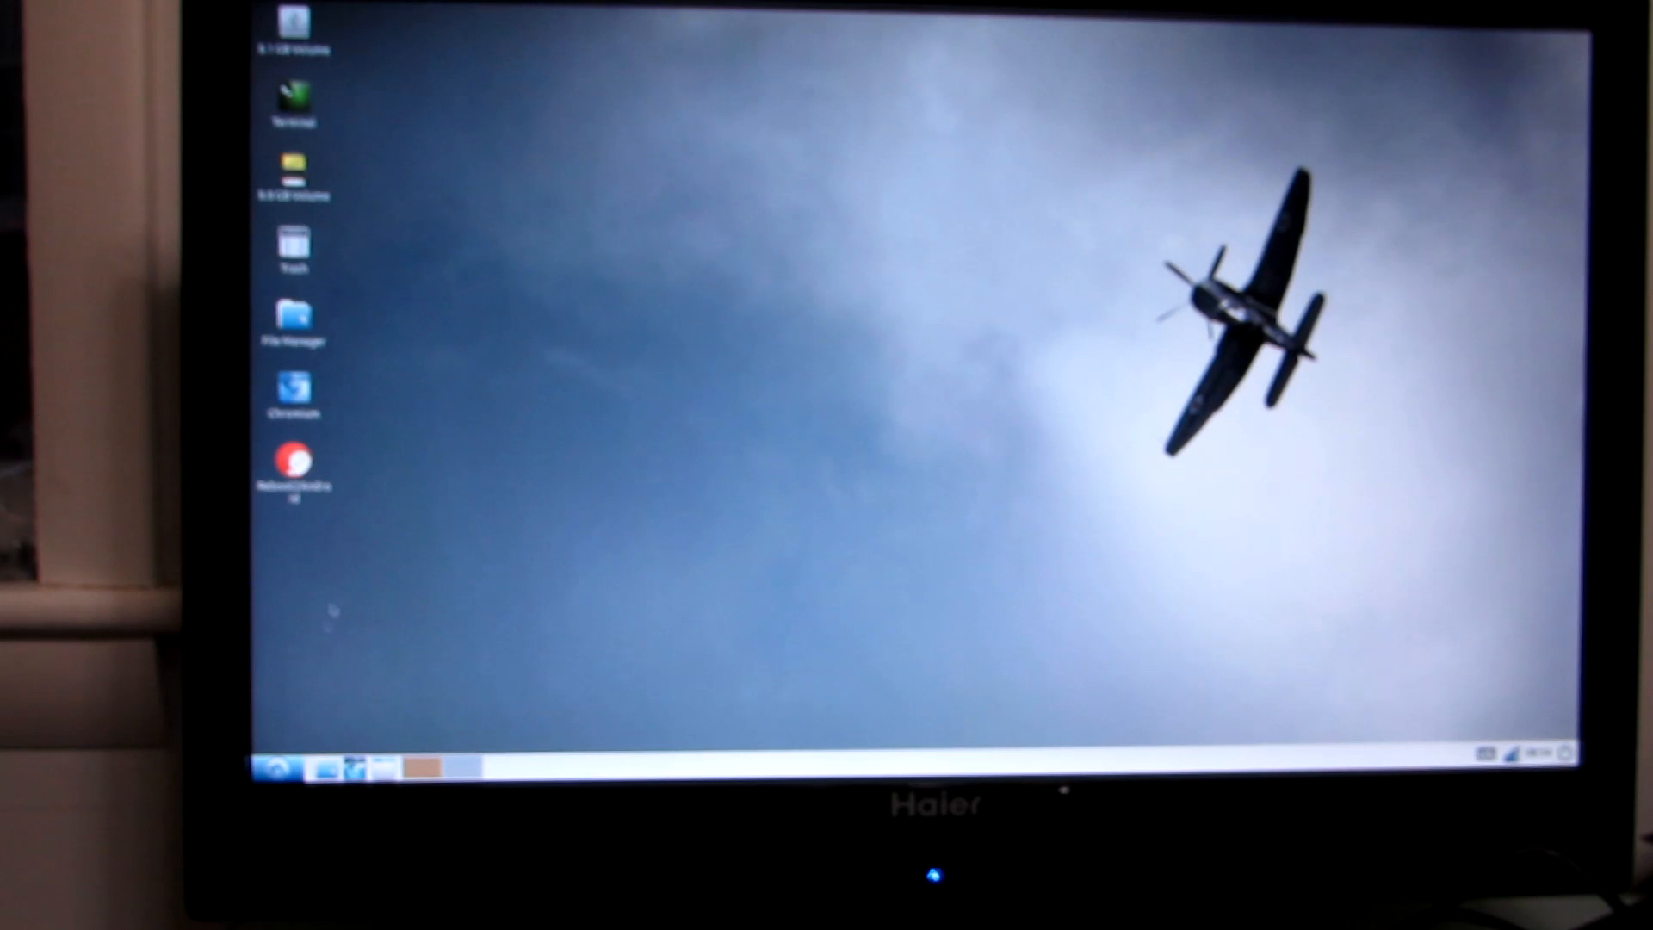
{"action": "left_click", "coordinate": [297, 395]}
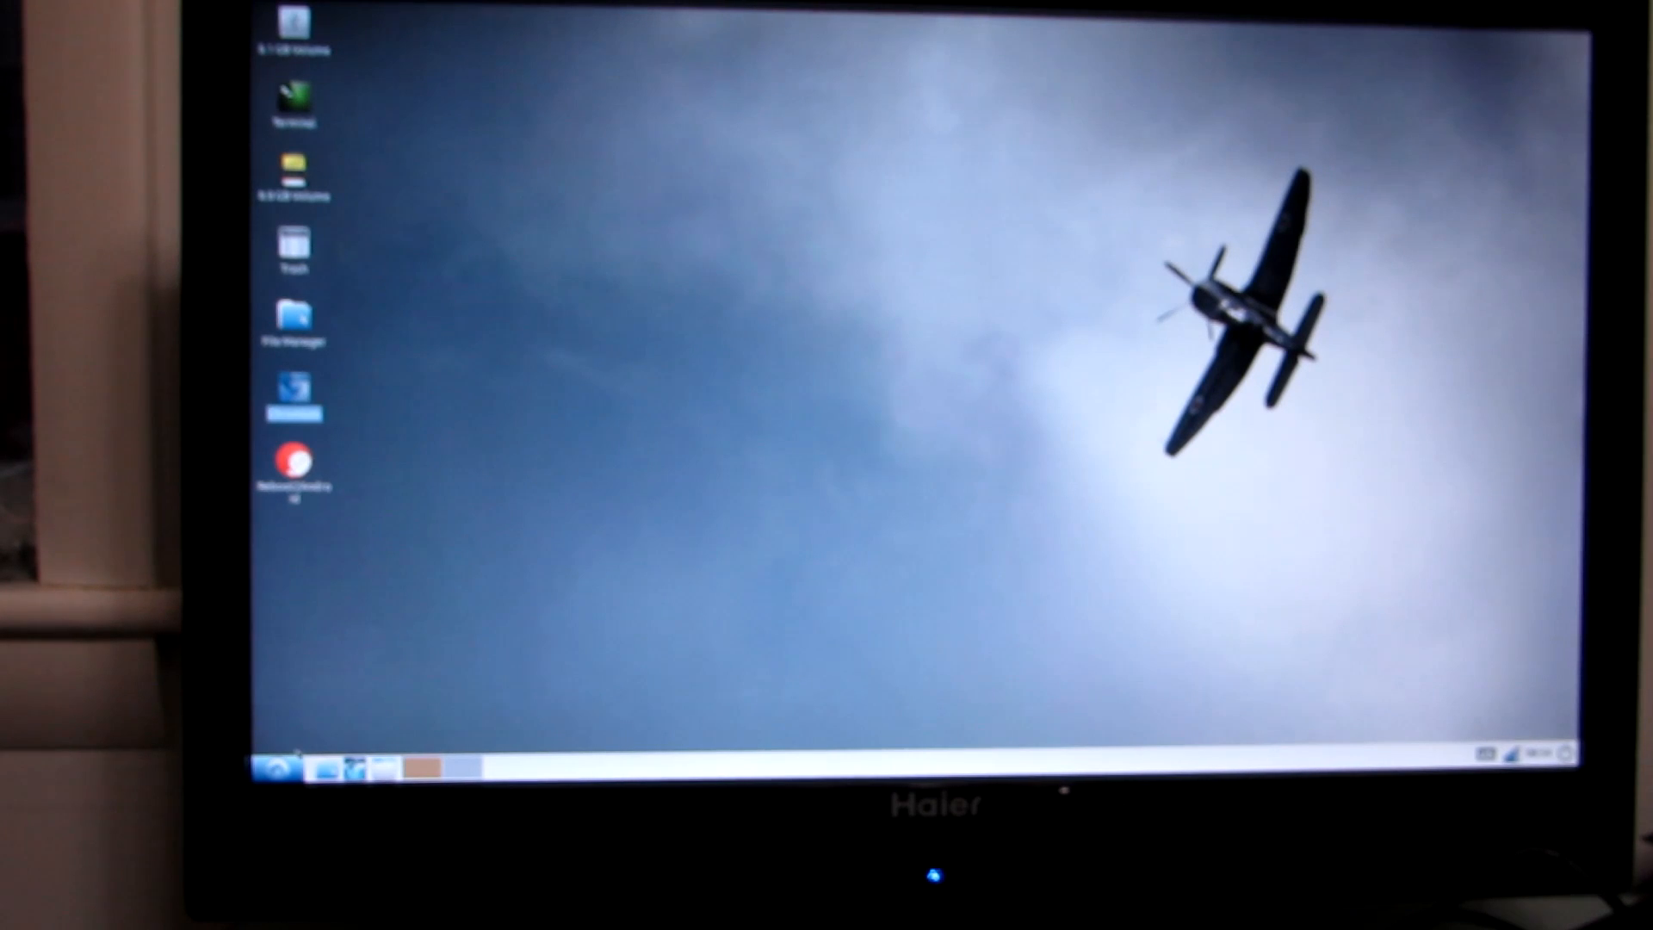
{"action": "double_click", "coordinate": [297, 394]}
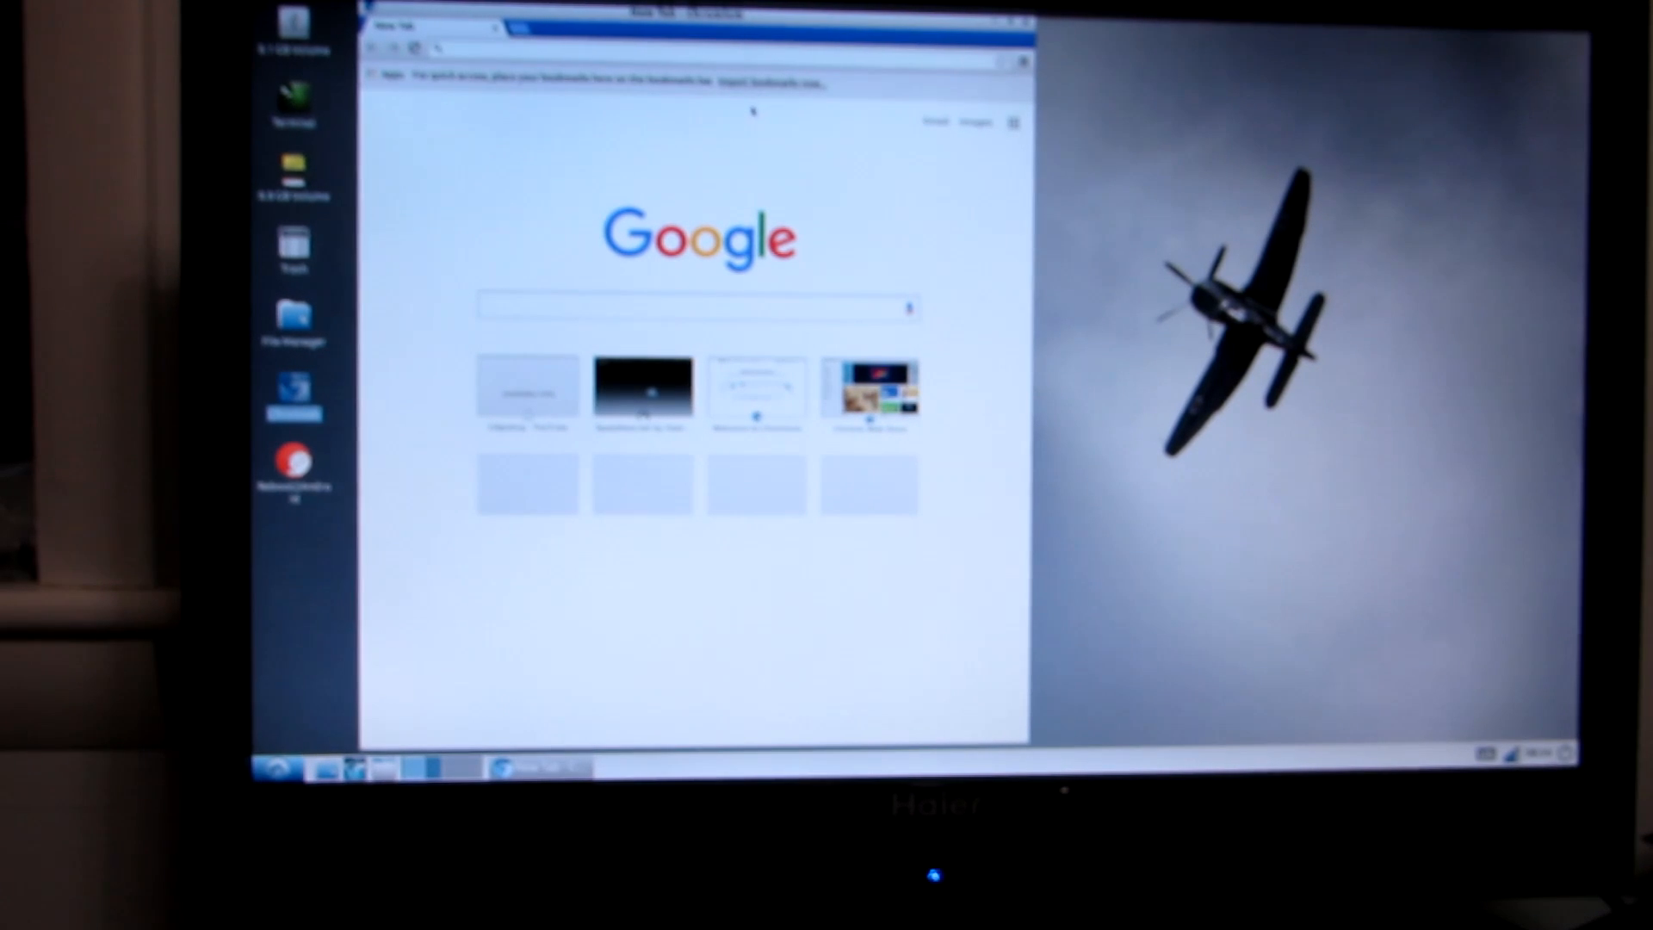
{"action": "type", "text": "liliputing.com"}
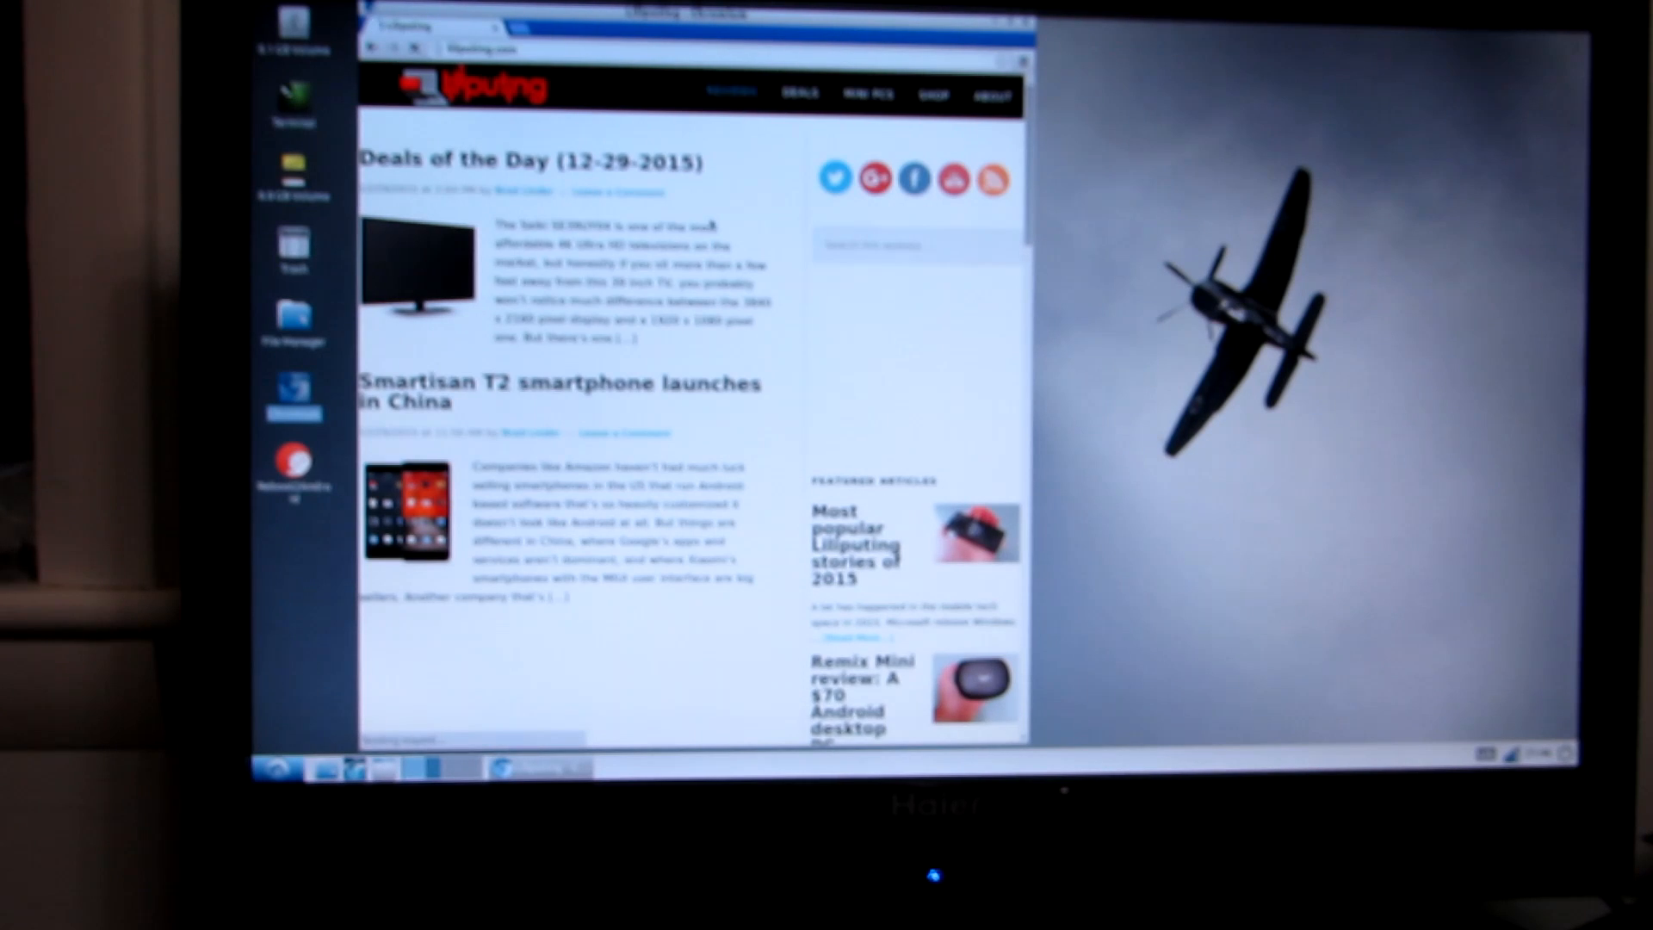
{"action": "scroll", "coordinate": [697, 389], "scroll_direction": "down", "scroll_amount": 3}
{"action": "scroll", "coordinate": [697, 388], "scroll_direction": "down", "scroll_amount": 3}
{"action": "scroll", "coordinate": [697, 388], "scroll_direction": "up", "scroll_amount": 3}
{"action": "scroll", "coordinate": [698, 387], "scroll_direction": "up", "scroll_amount": 3}
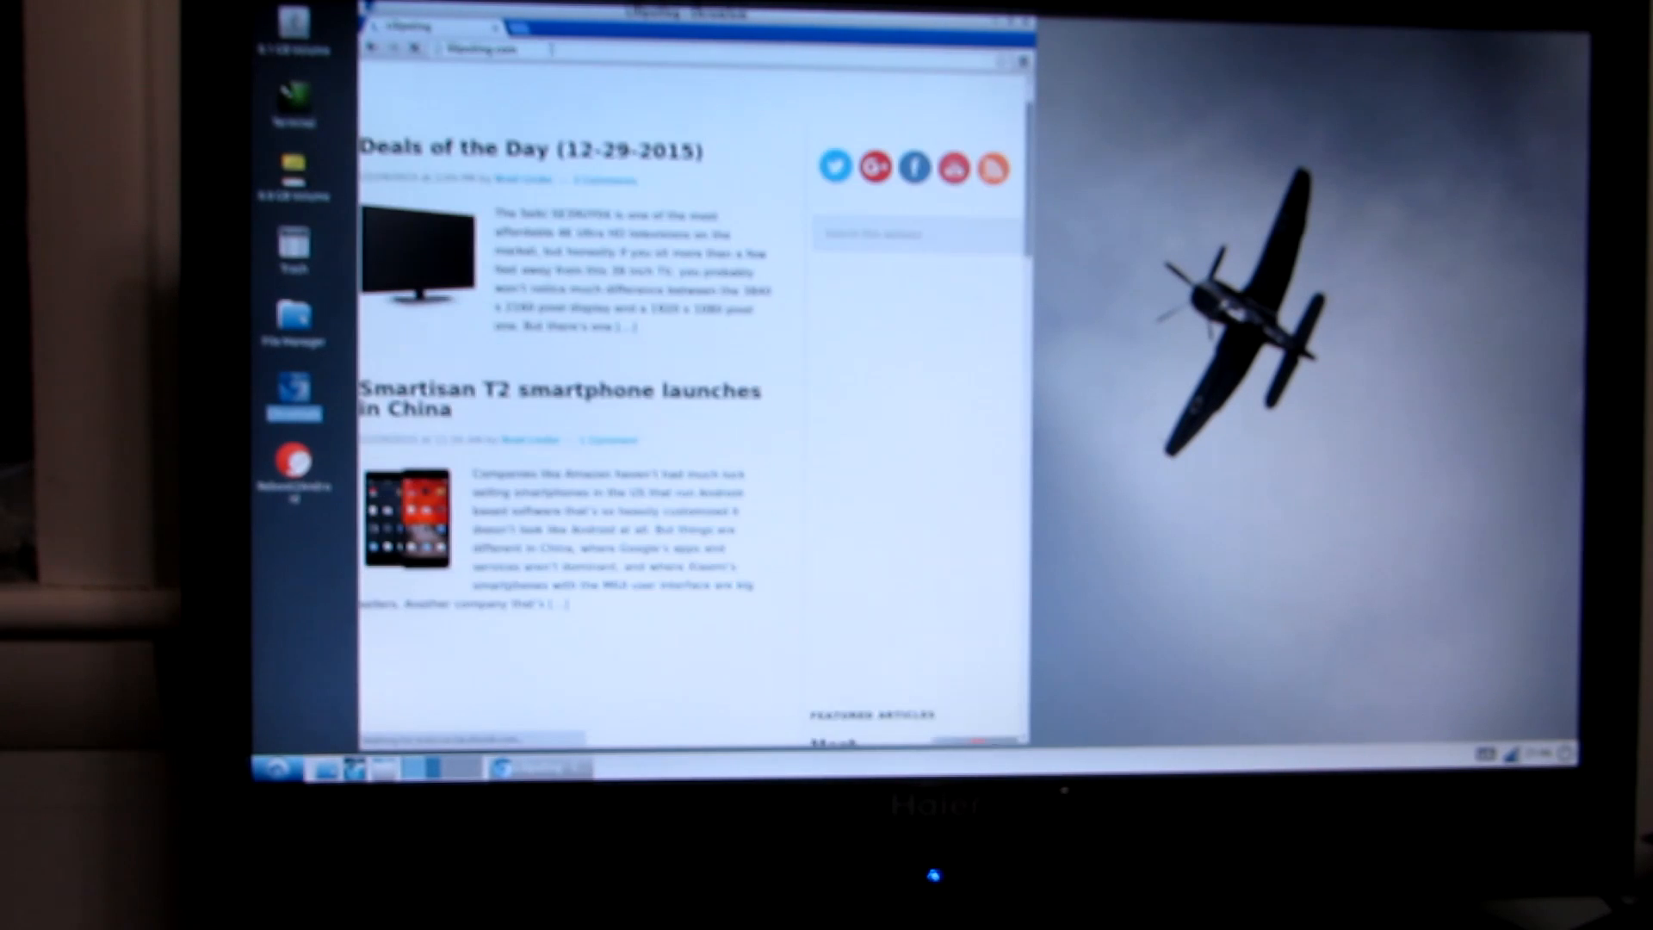
In a new tab load youtube.com/liliputing, start the Jide Remix Mini video, then return to the Liliputing tab
{"action": "key", "text": "ctrl+t"}
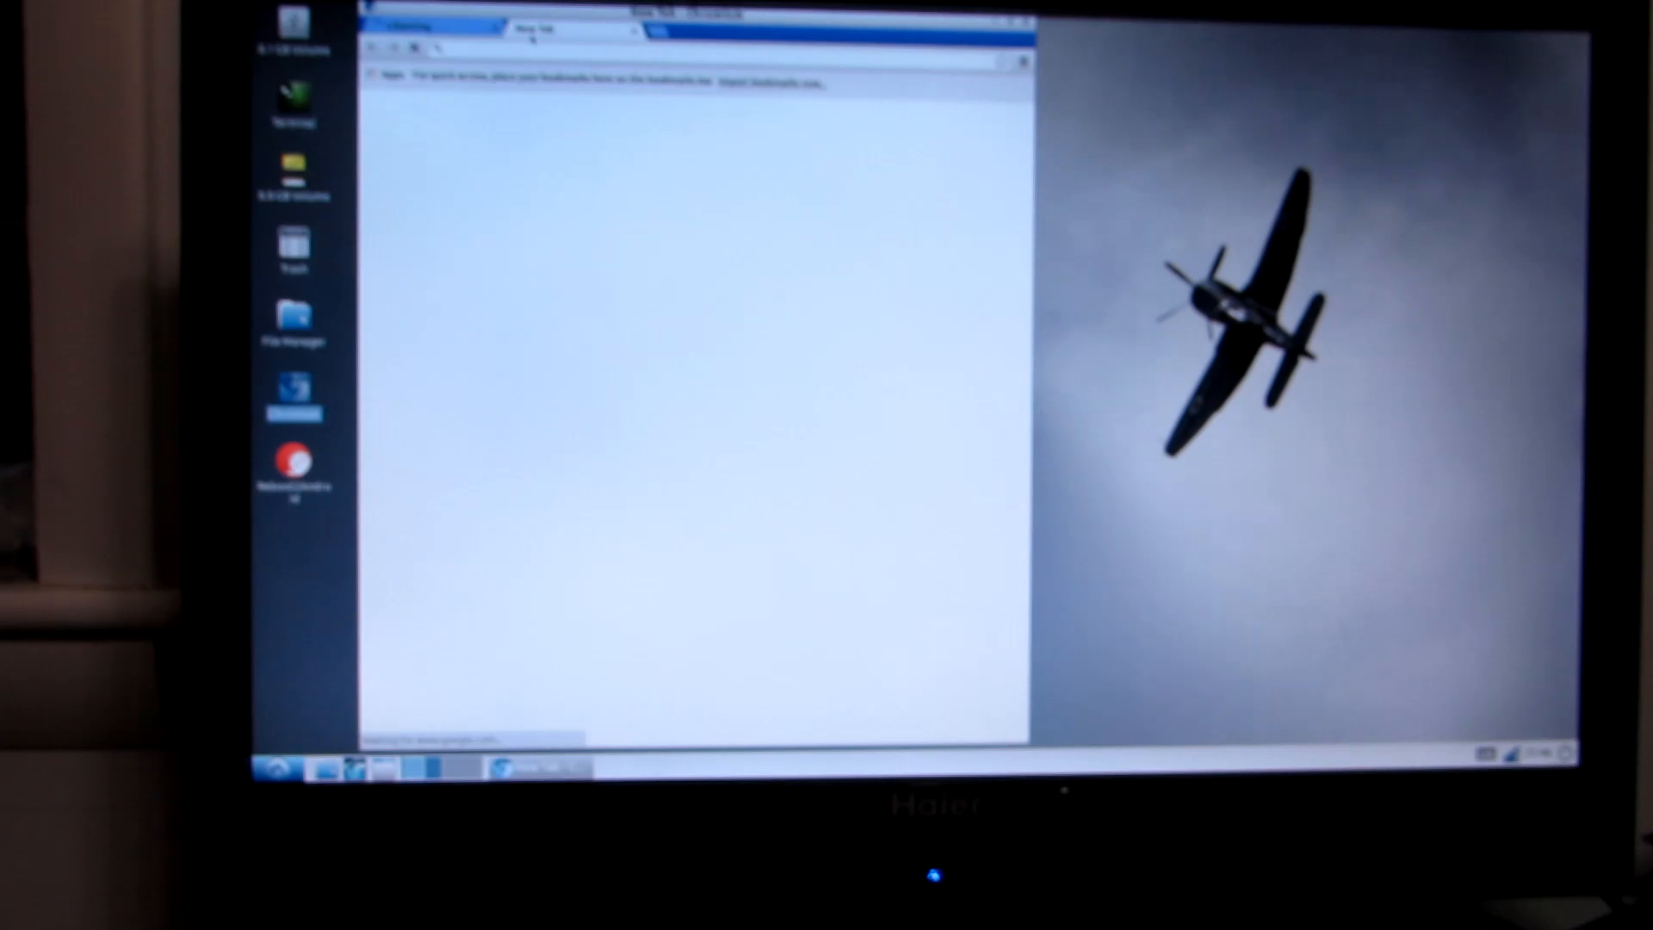
{"action": "type", "text": "youtube.com/kcradio"}
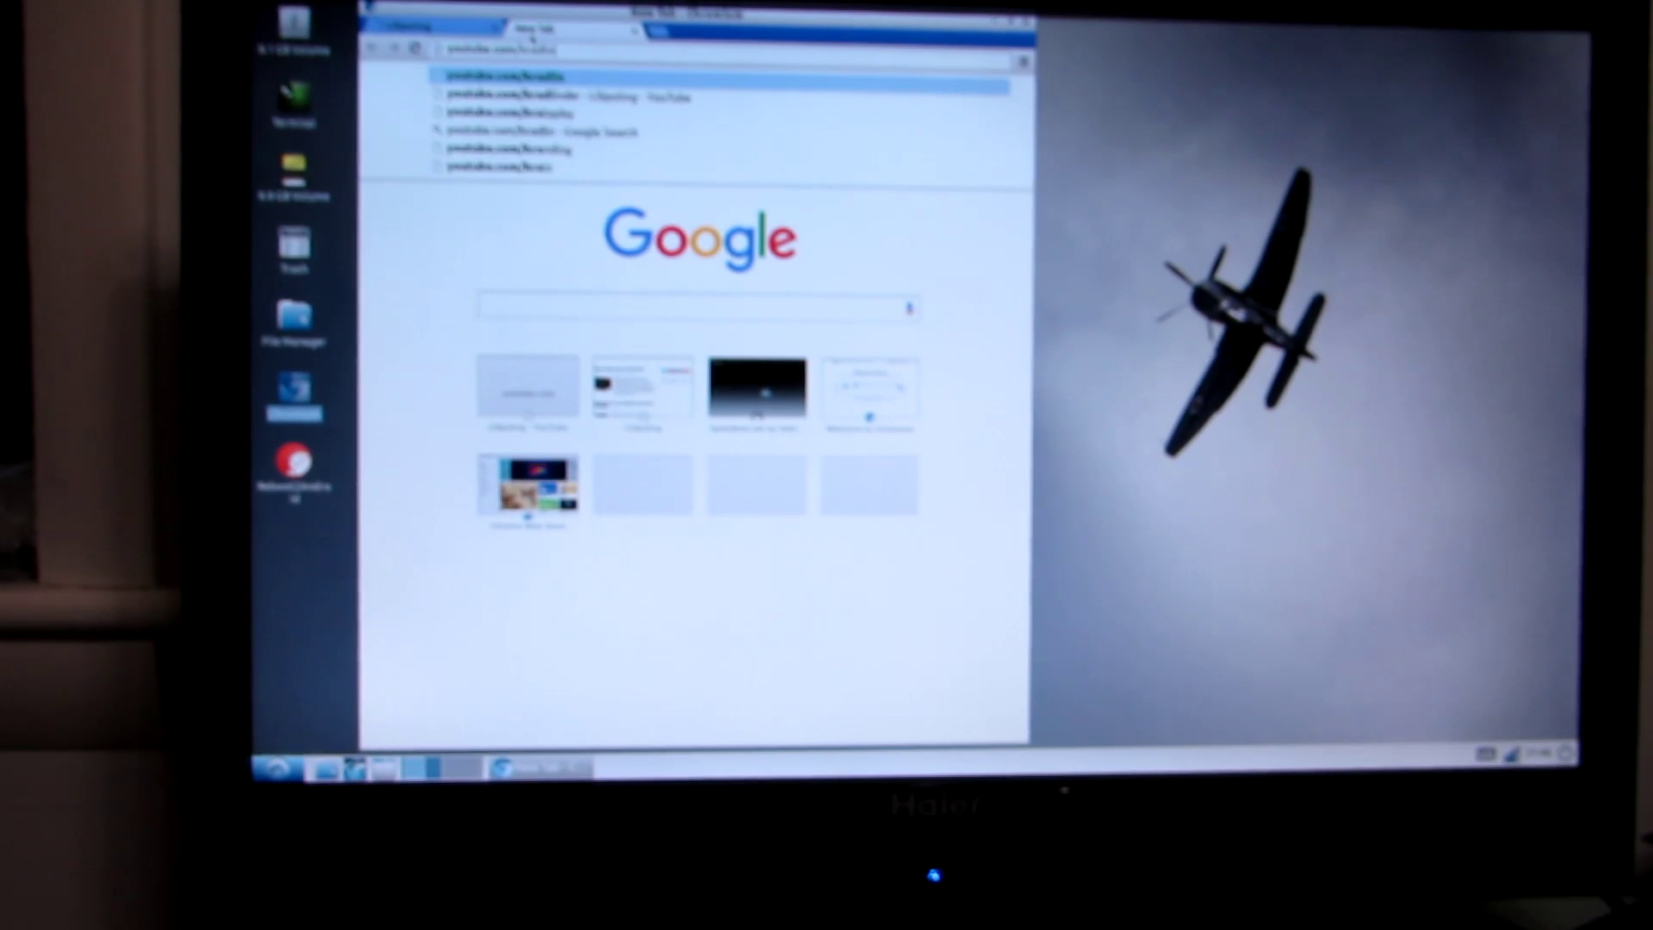
{"action": "key", "text": "Return"}
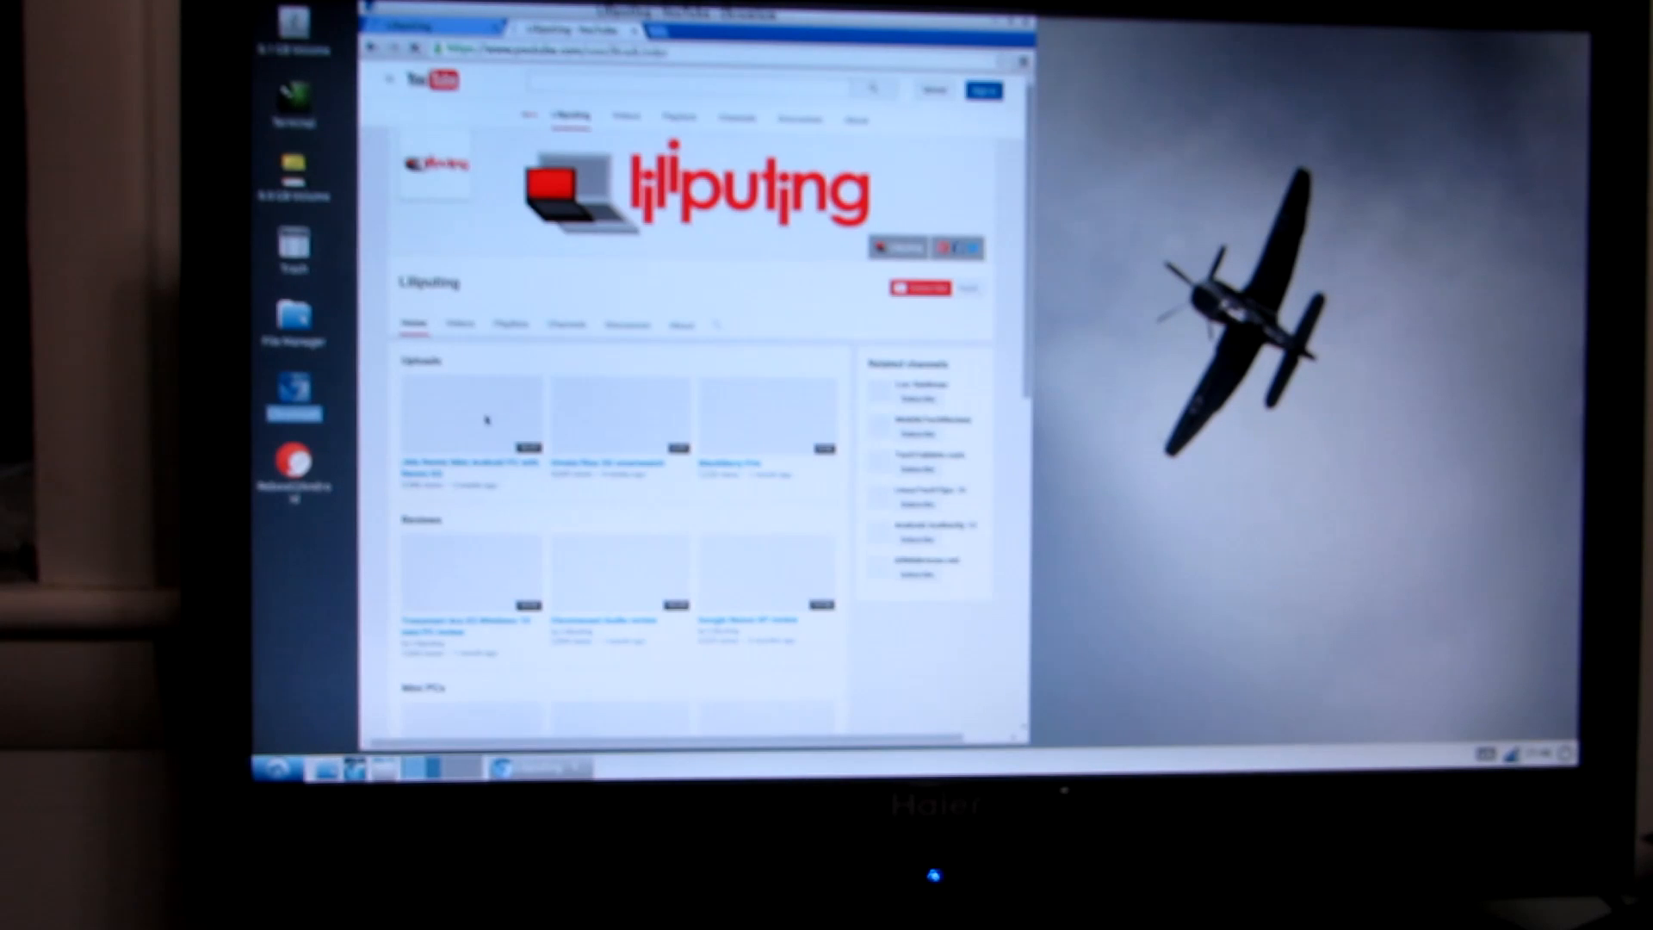
{"action": "scroll", "coordinate": [494, 399], "scroll_direction": "down", "scroll_amount": 1}
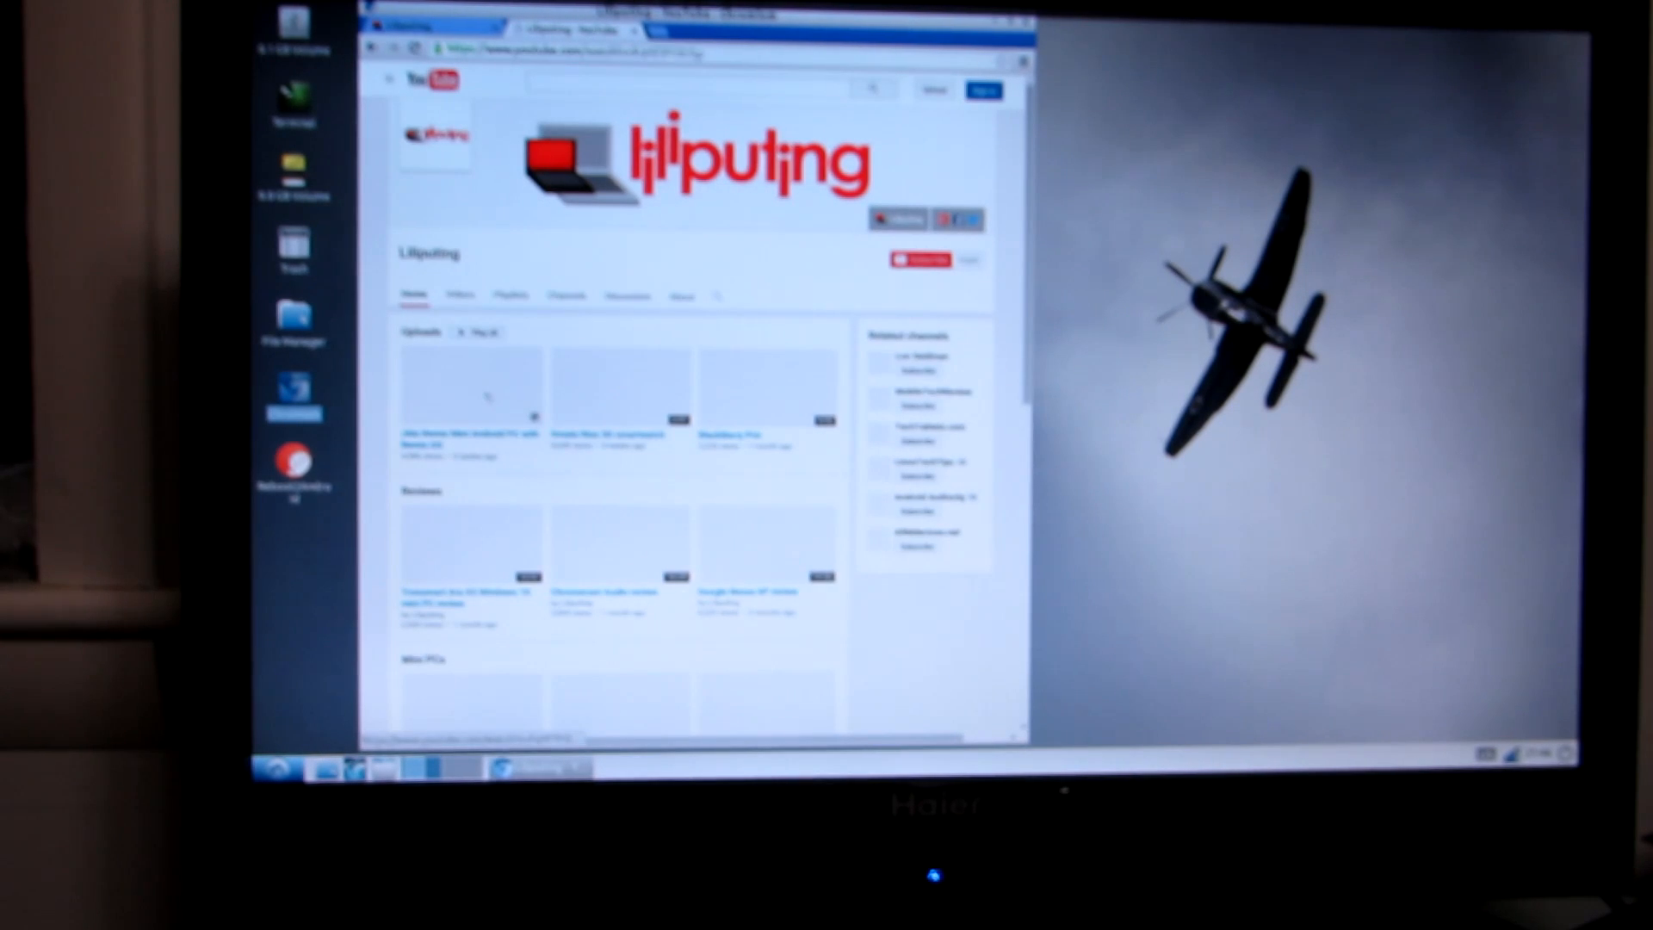
{"action": "left_click", "coordinate": [488, 393]}
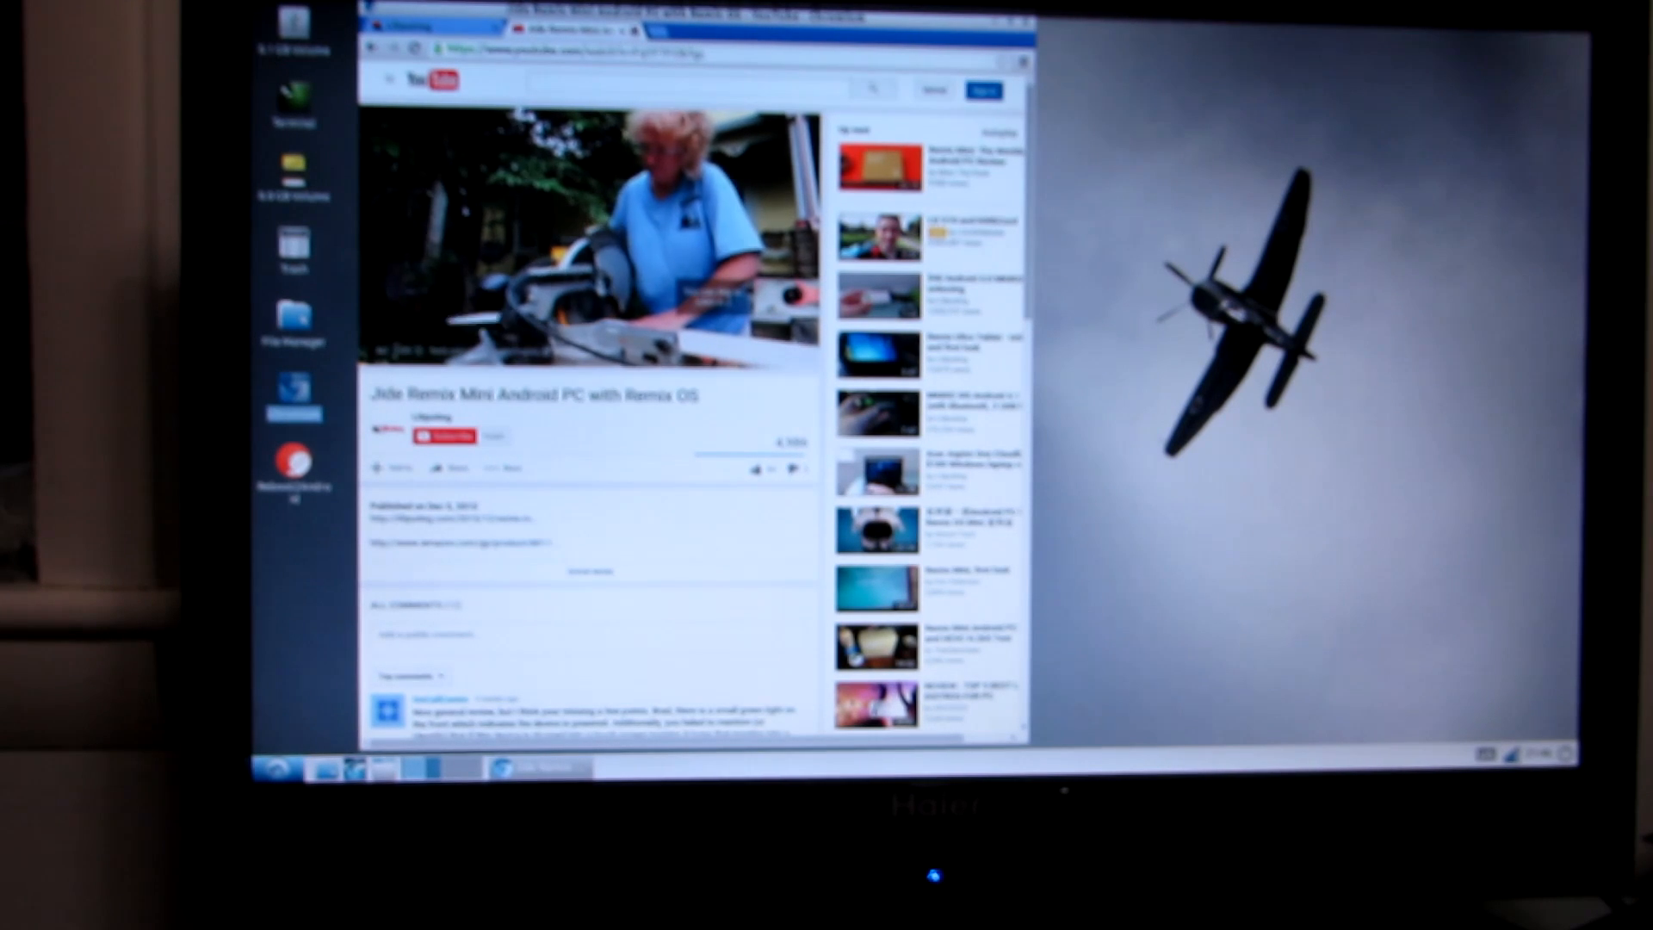
{"action": "left_click", "coordinate": [426, 26]}
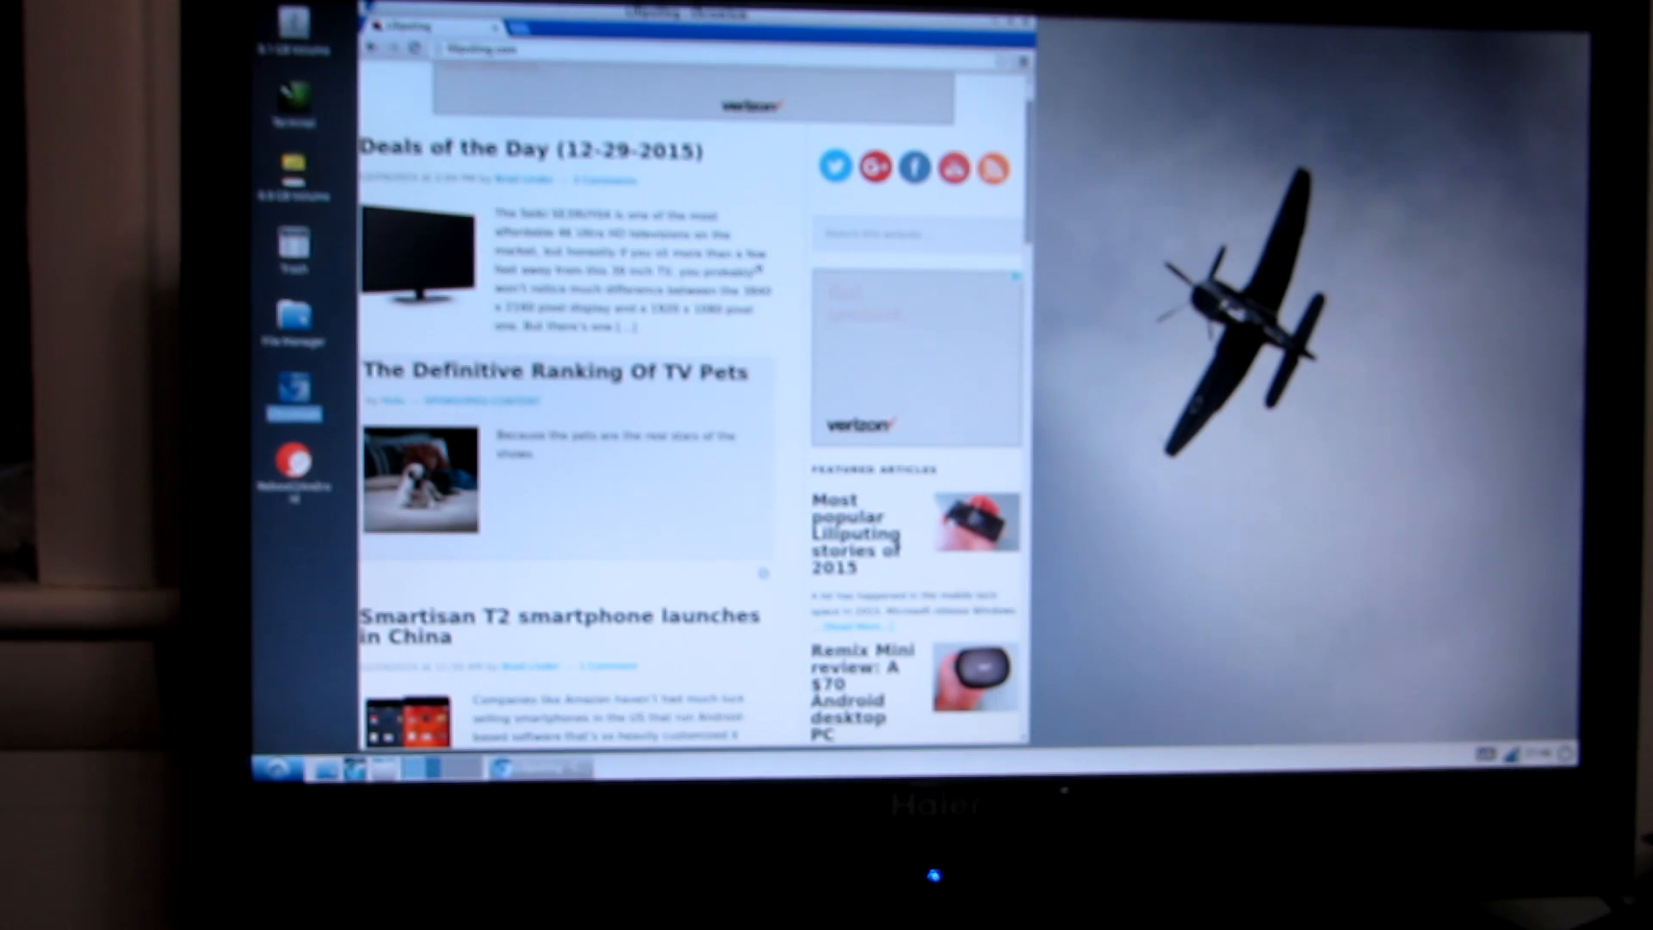
{"action": "scroll", "coordinate": [581, 413], "scroll_direction": "up", "scroll_amount": 1}
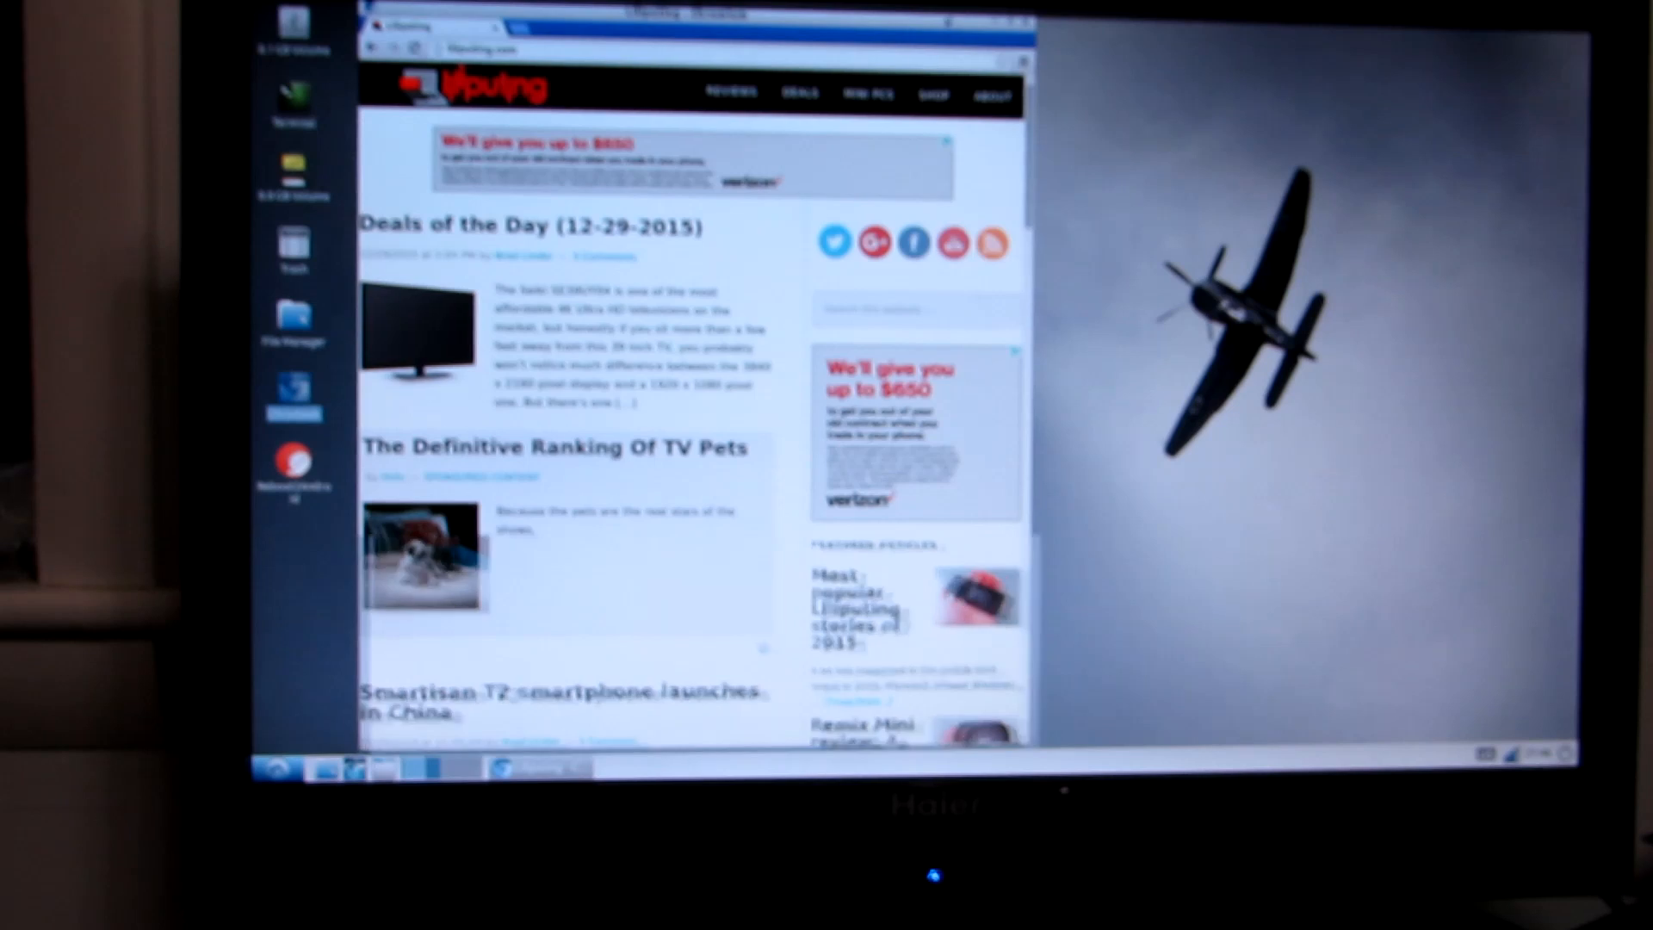
Move the browser window right, close it with Alt+F4, and select the terminal launcher
{"action": "left_click_drag", "start_coordinate": [697, 12], "coordinate": [993, 57]}
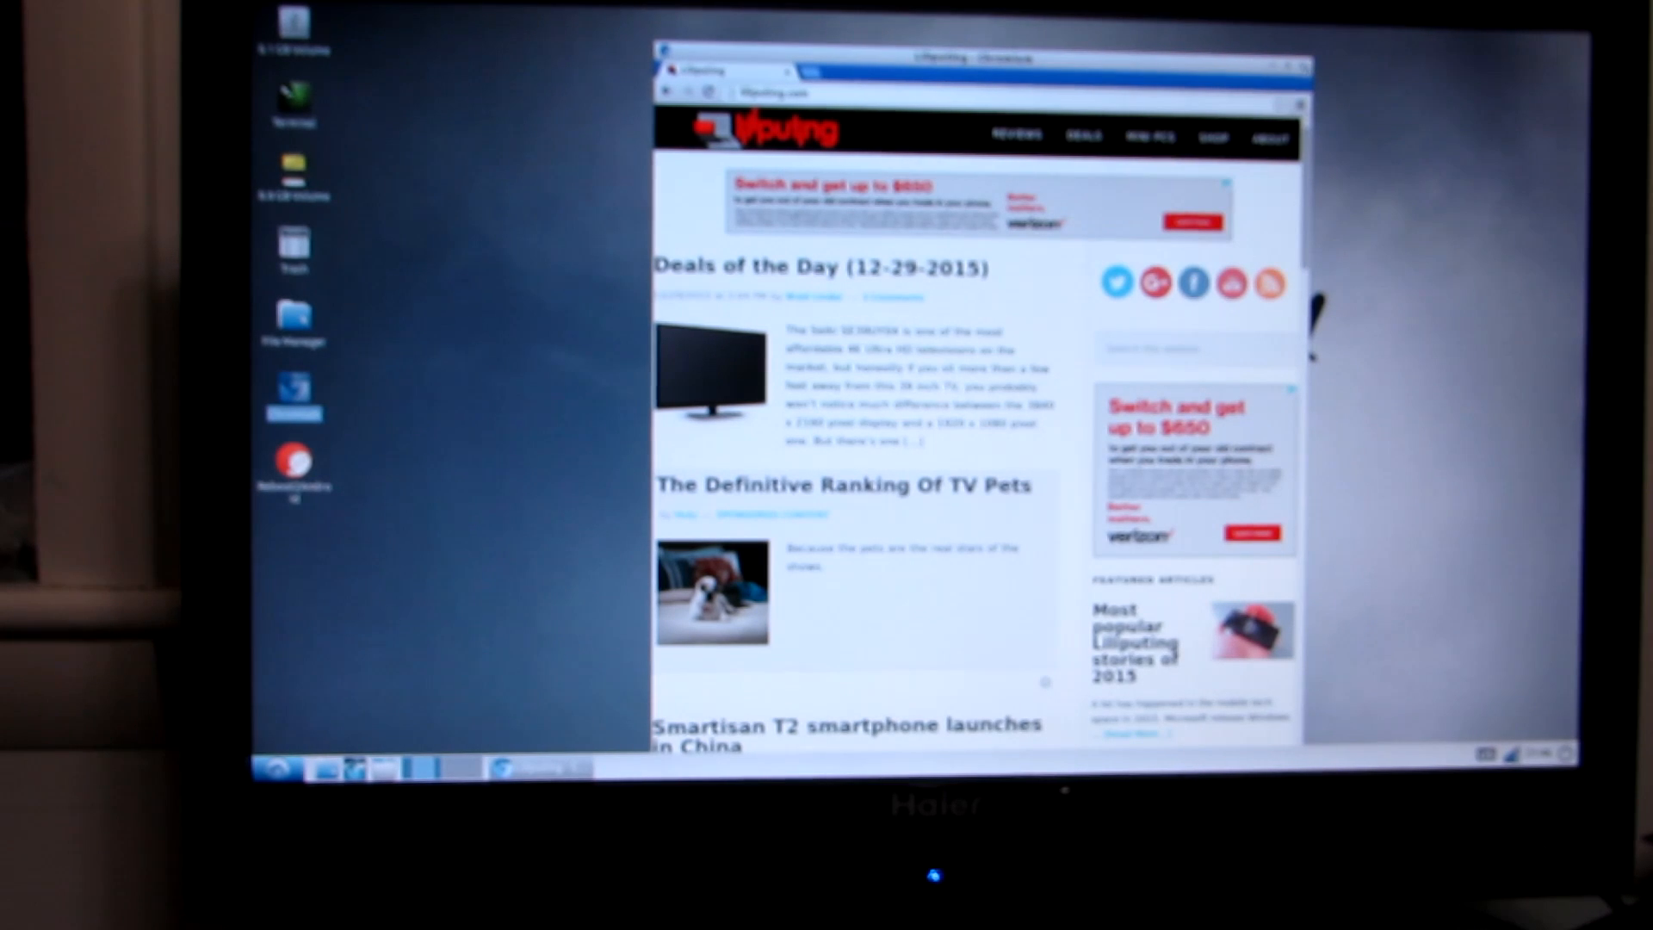
{"action": "key", "text": "alt+F4"}
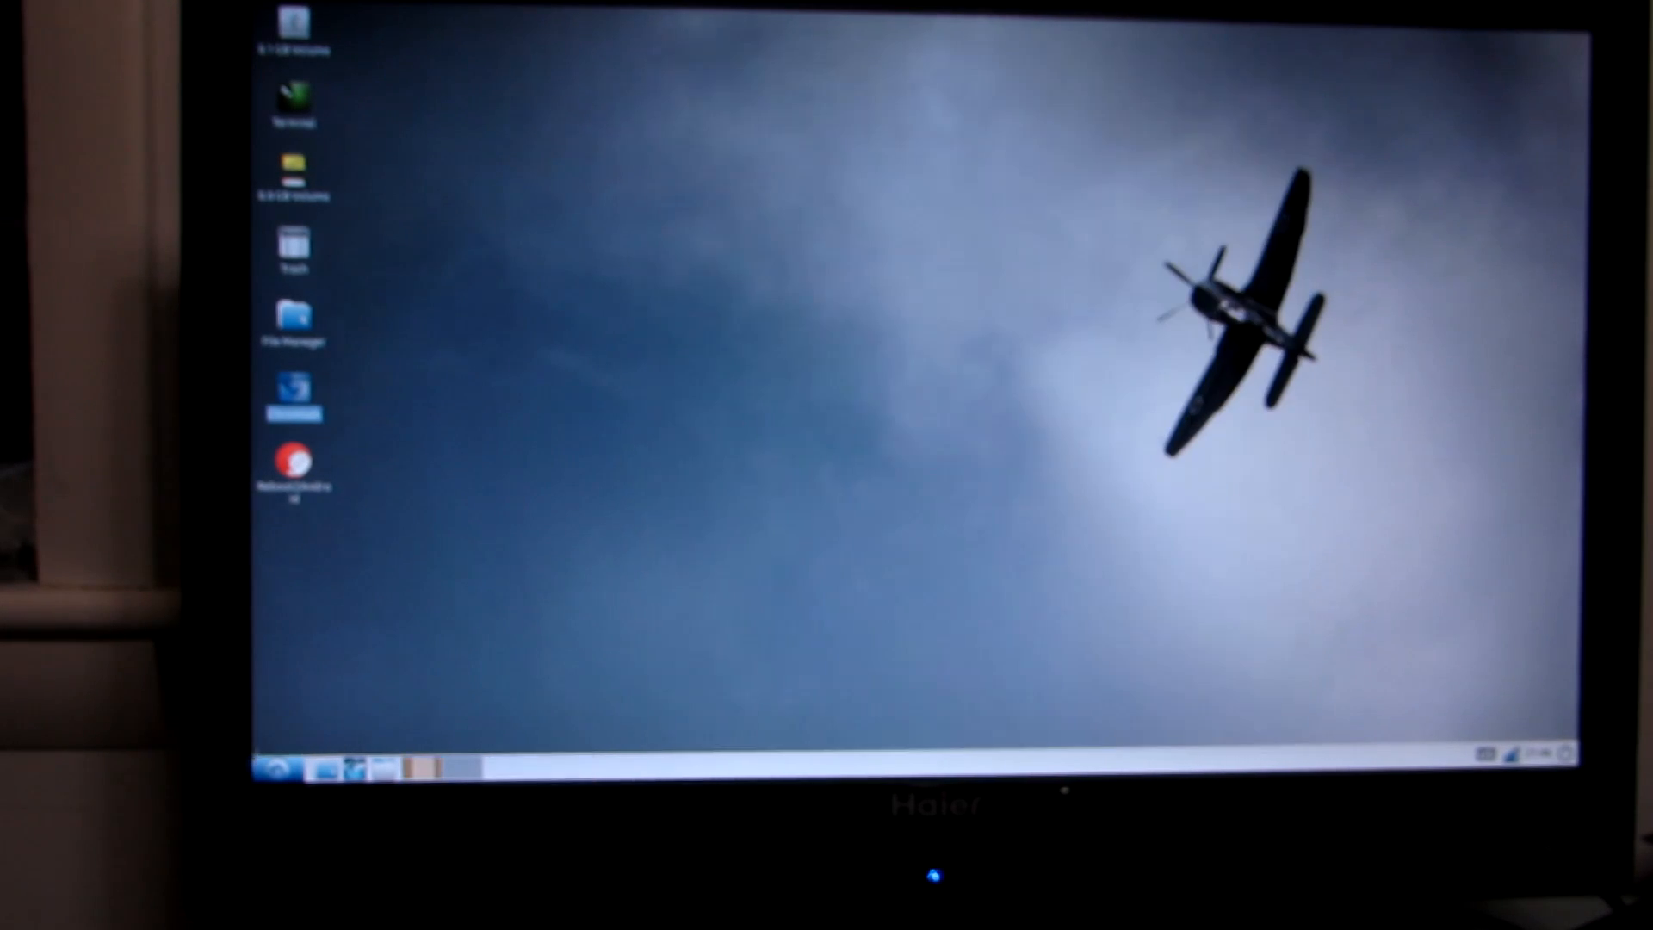
{"action": "left_click", "coordinate": [277, 767]}
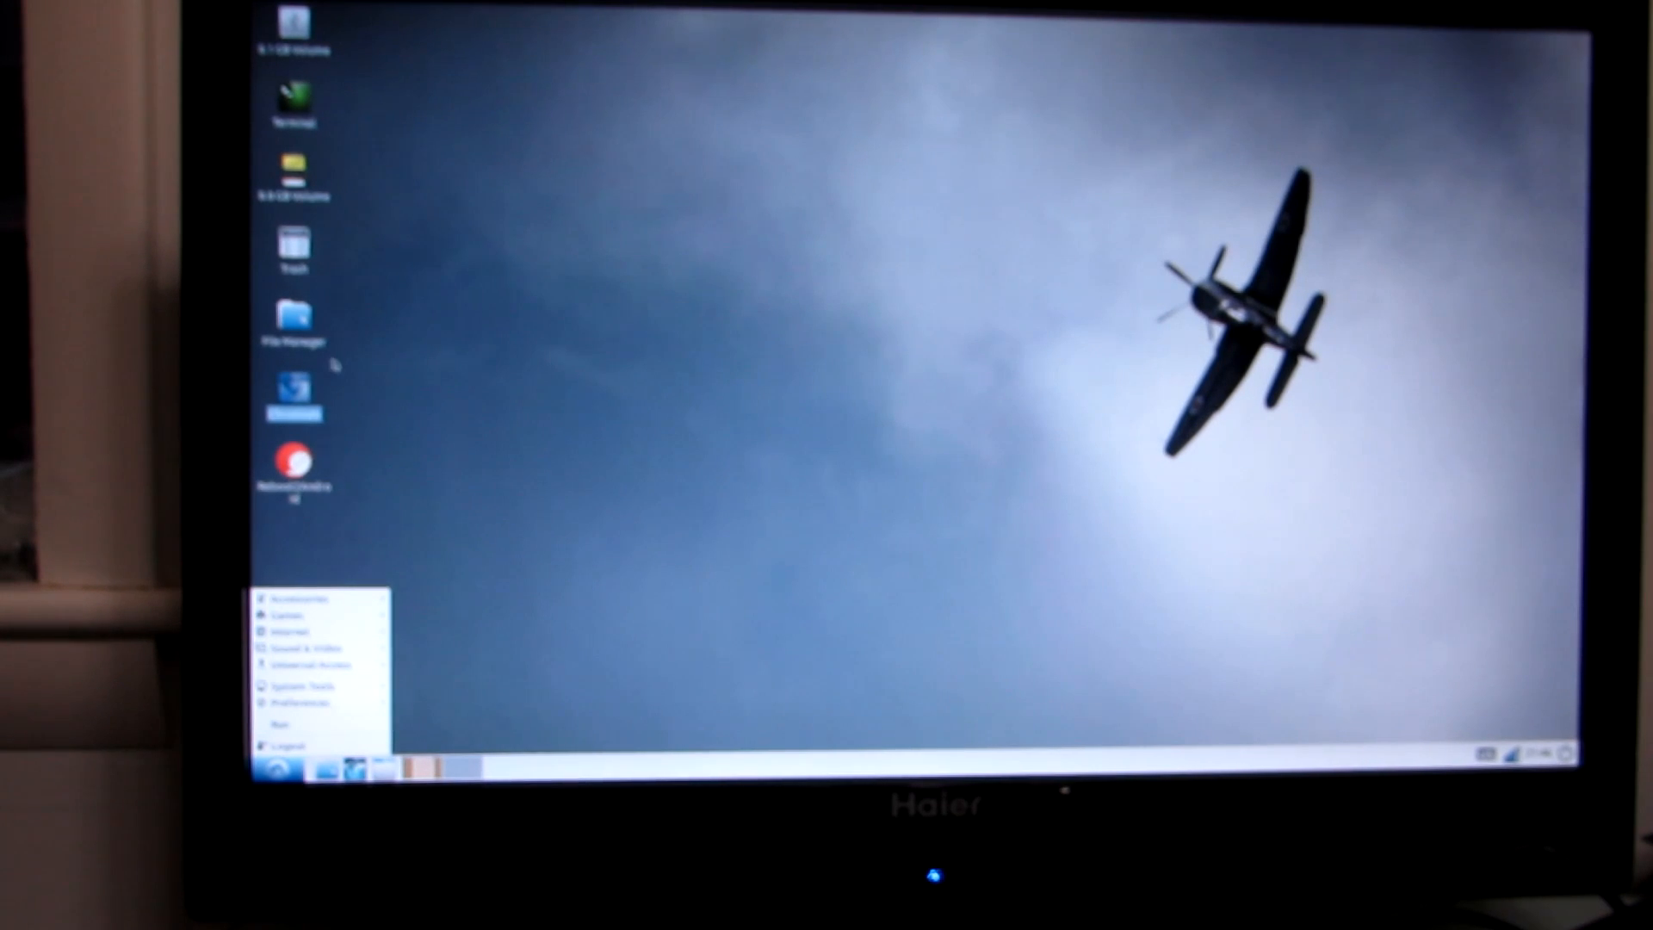
{"action": "left_click", "coordinate": [293, 101]}
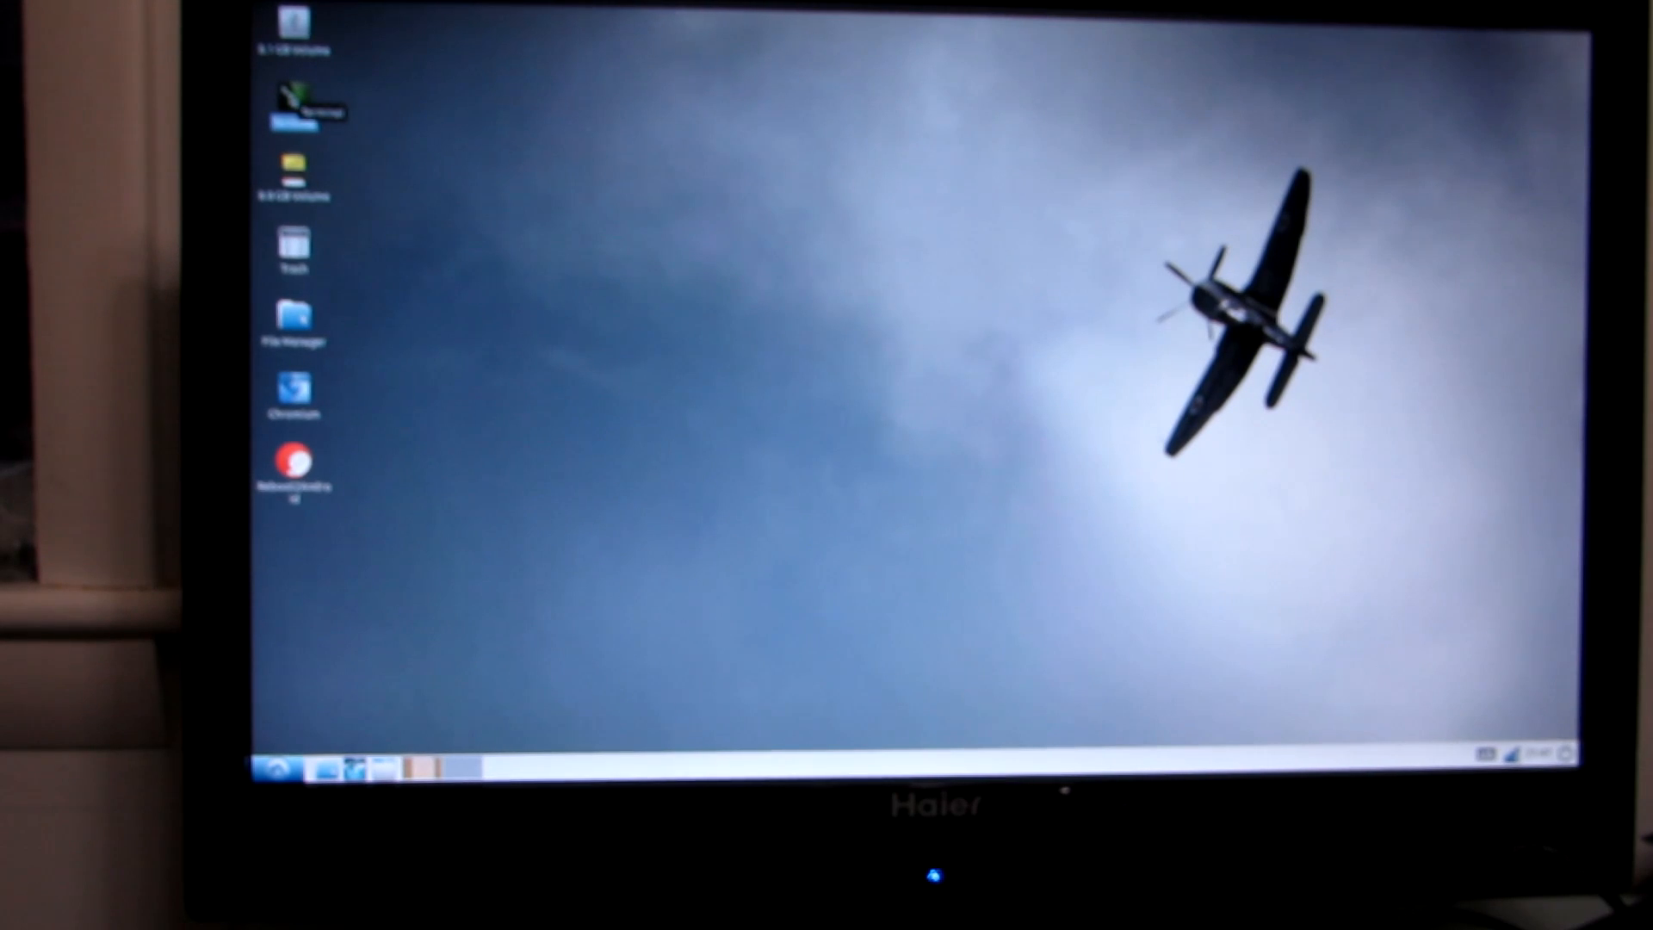
Run a sudo apt-get install in a new terminal and answer y so packages download
{"action": "double_click", "coordinate": [294, 100]}
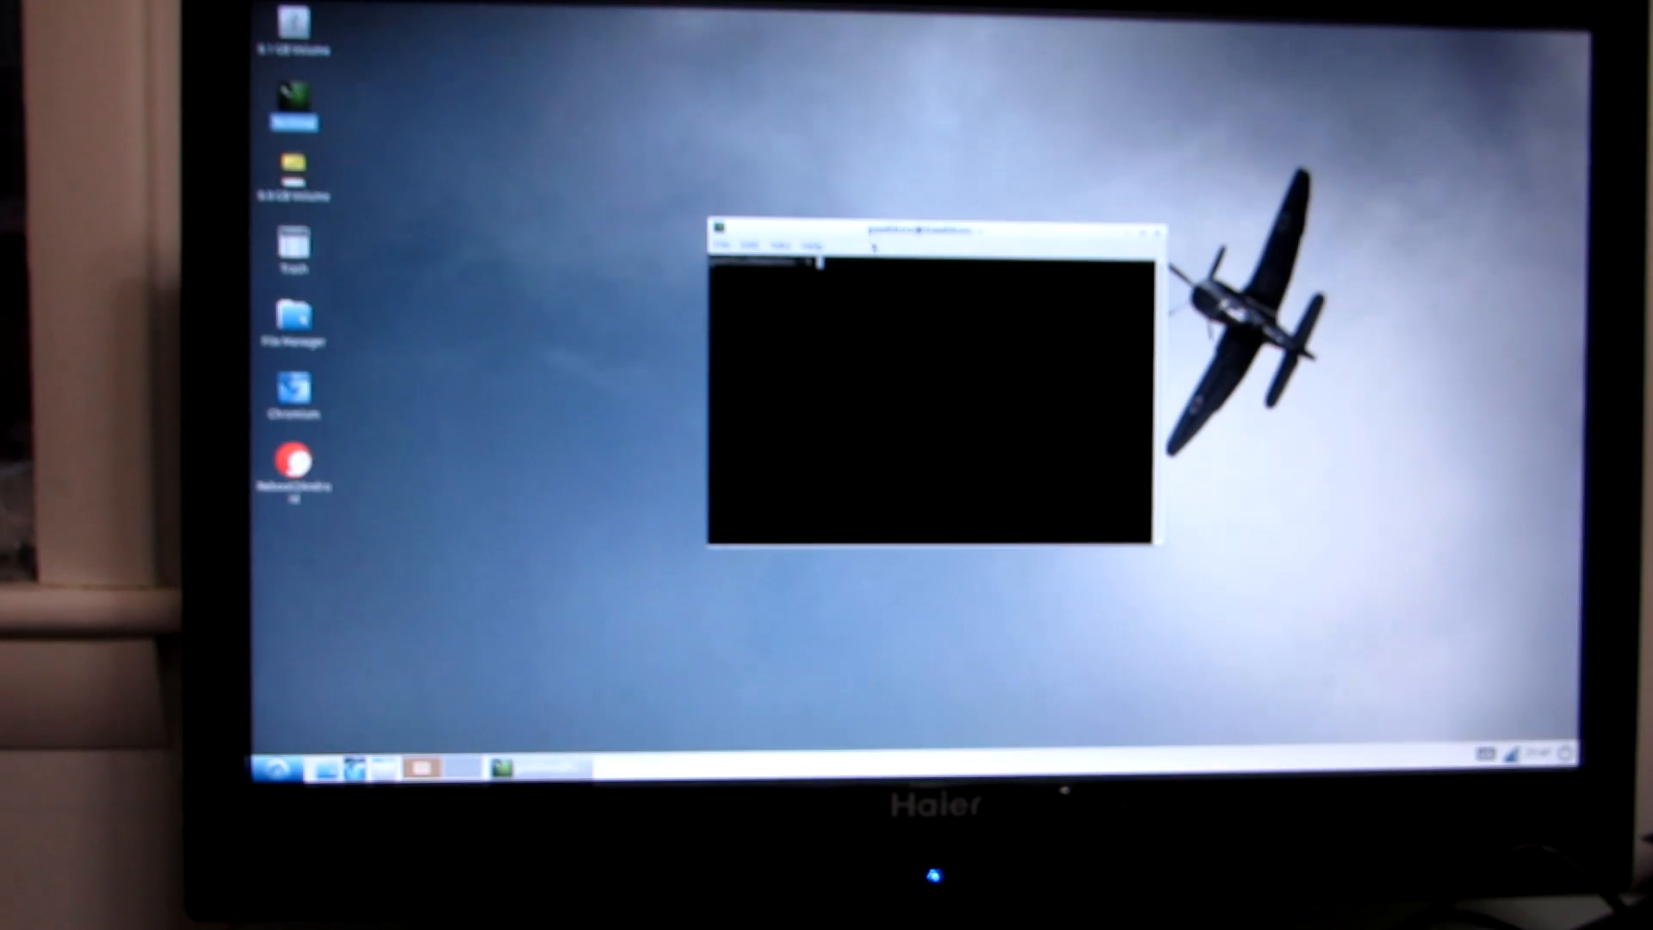
{"action": "left_click_drag", "start_coordinate": [1100, 240], "coordinate": [1331, 272]}
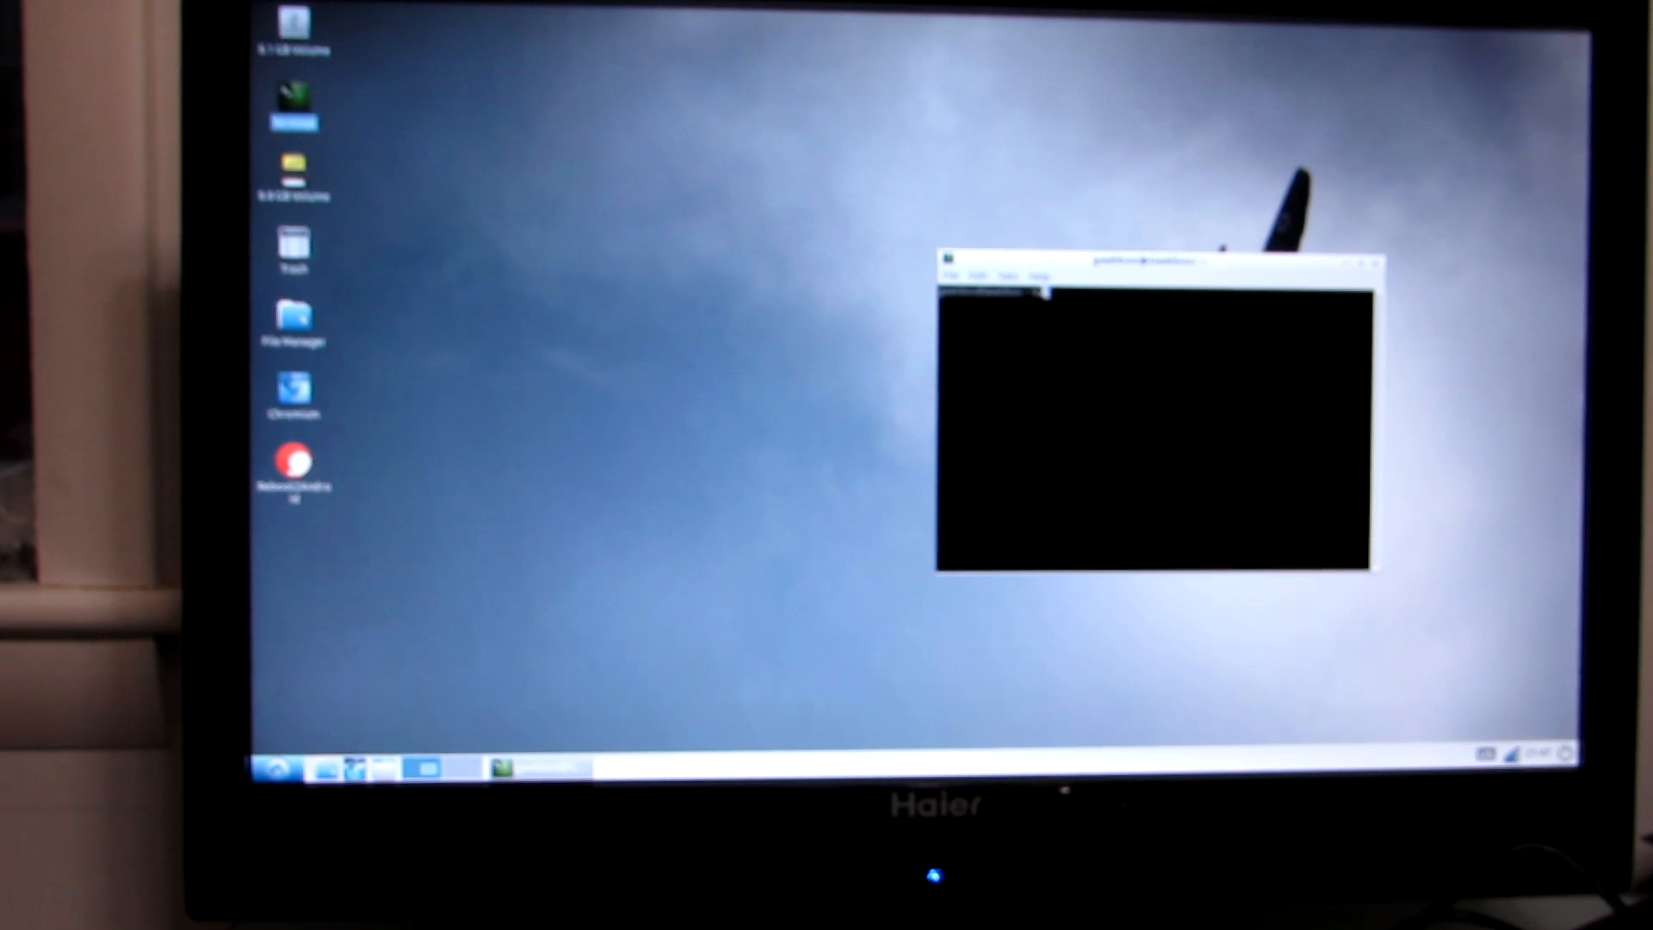
{"action": "type", "text": "sudo apt-get"}
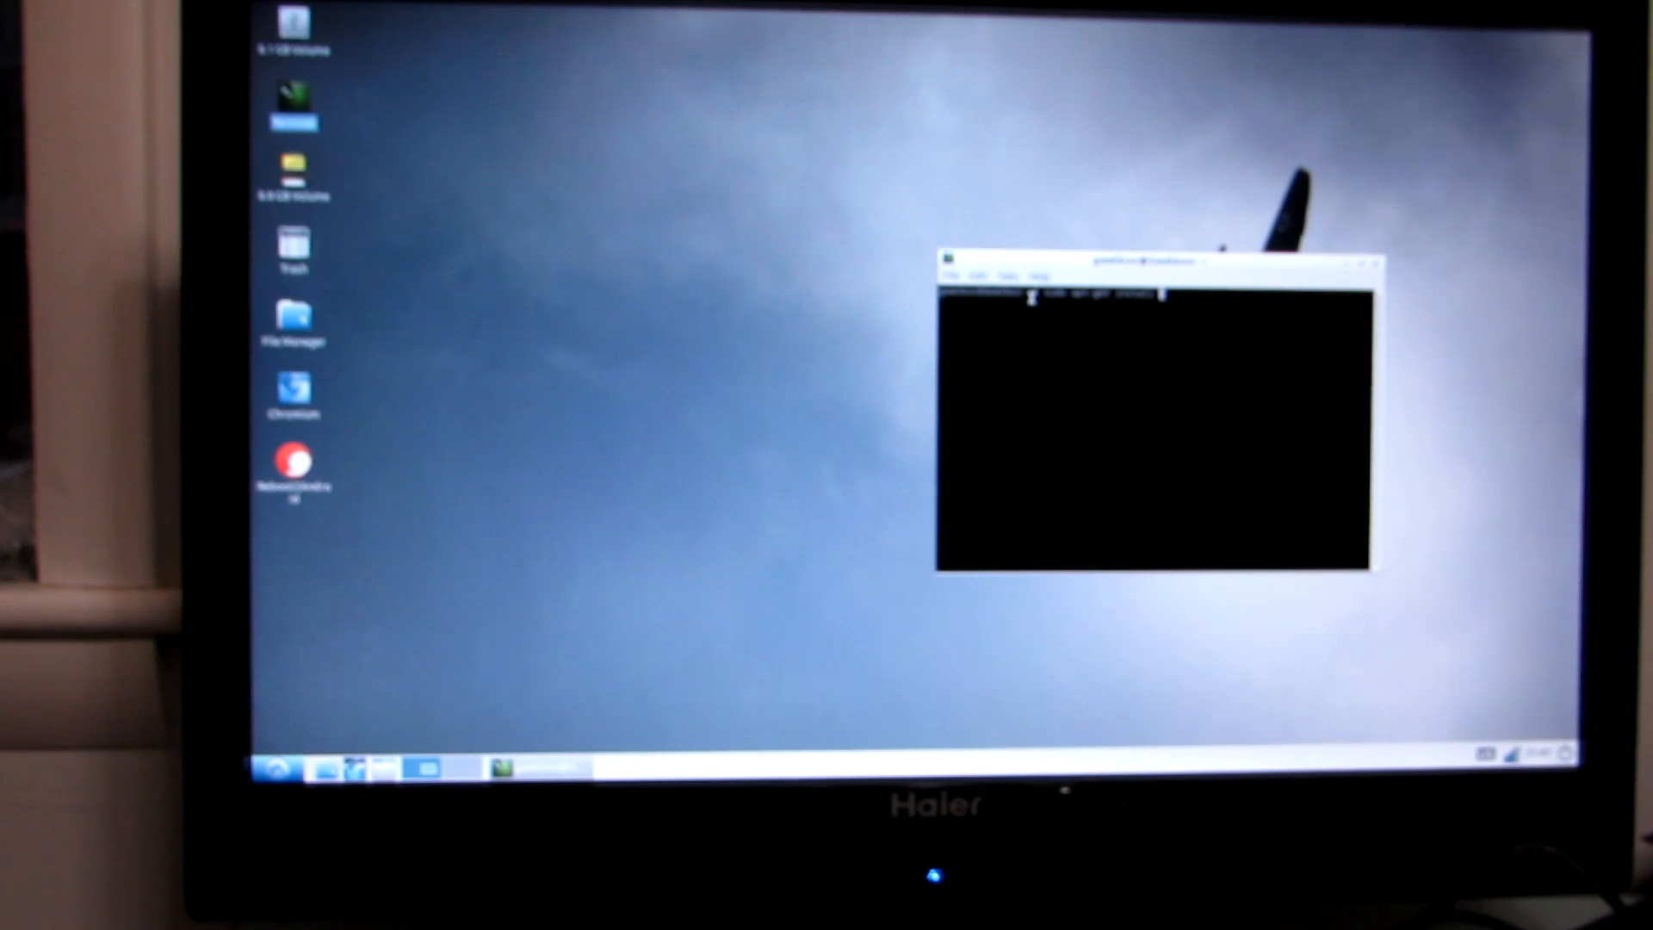
{"action": "key", "text": "Return"}
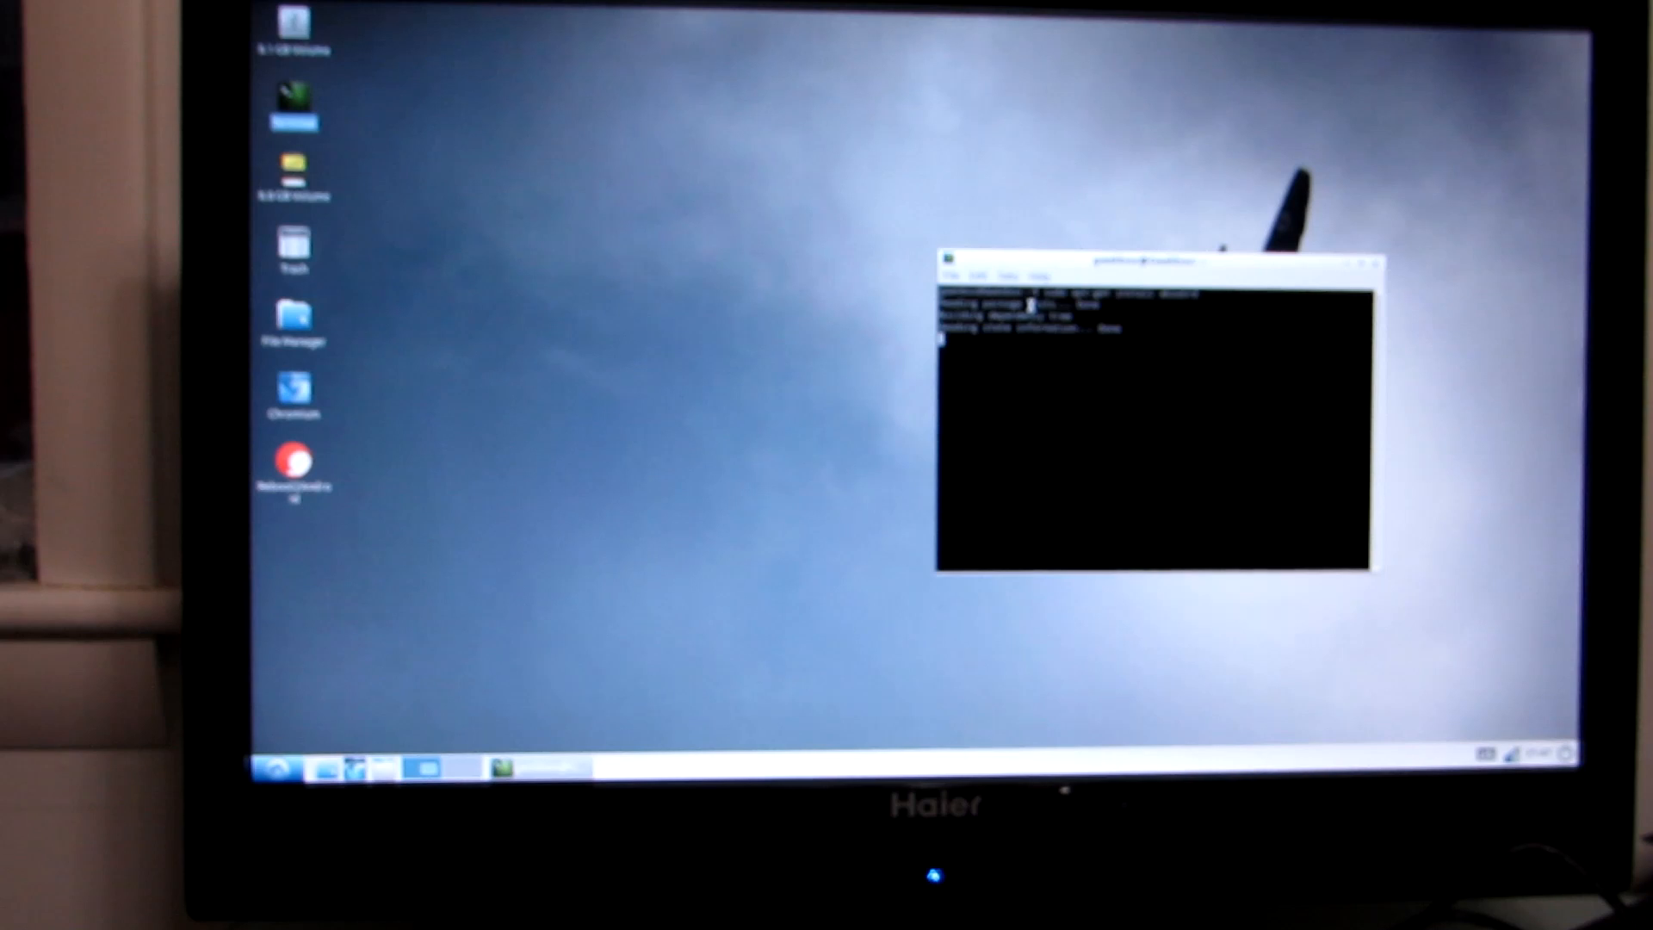
{"action": "type", "text": "y"}
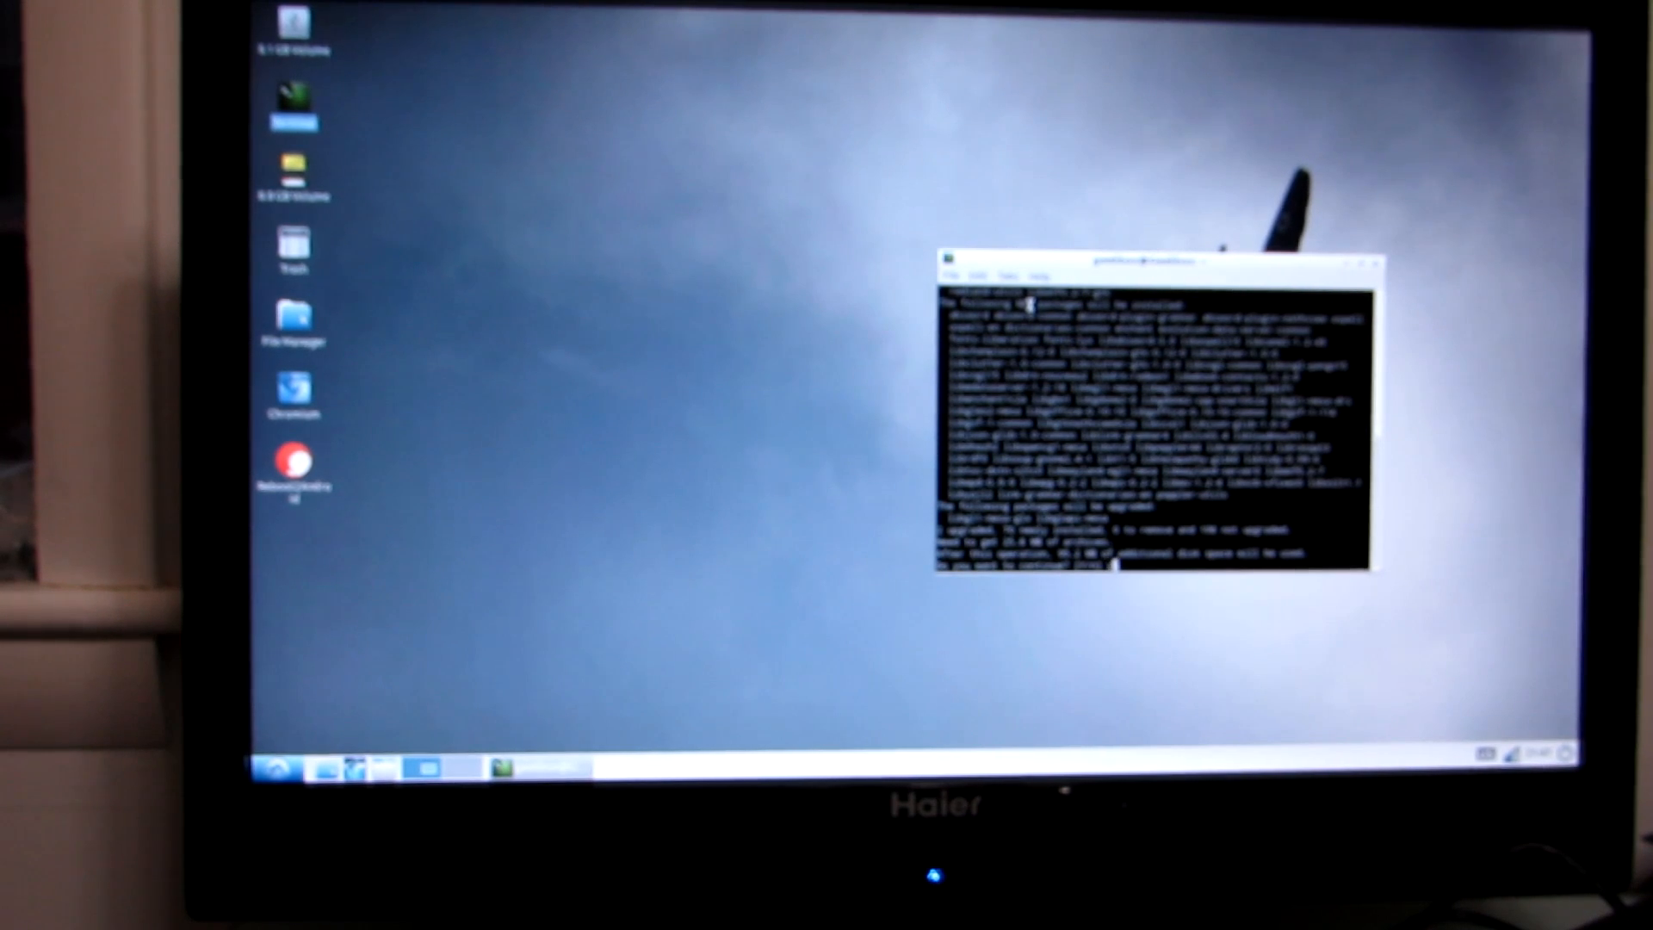
{"action": "key", "text": "Return"}
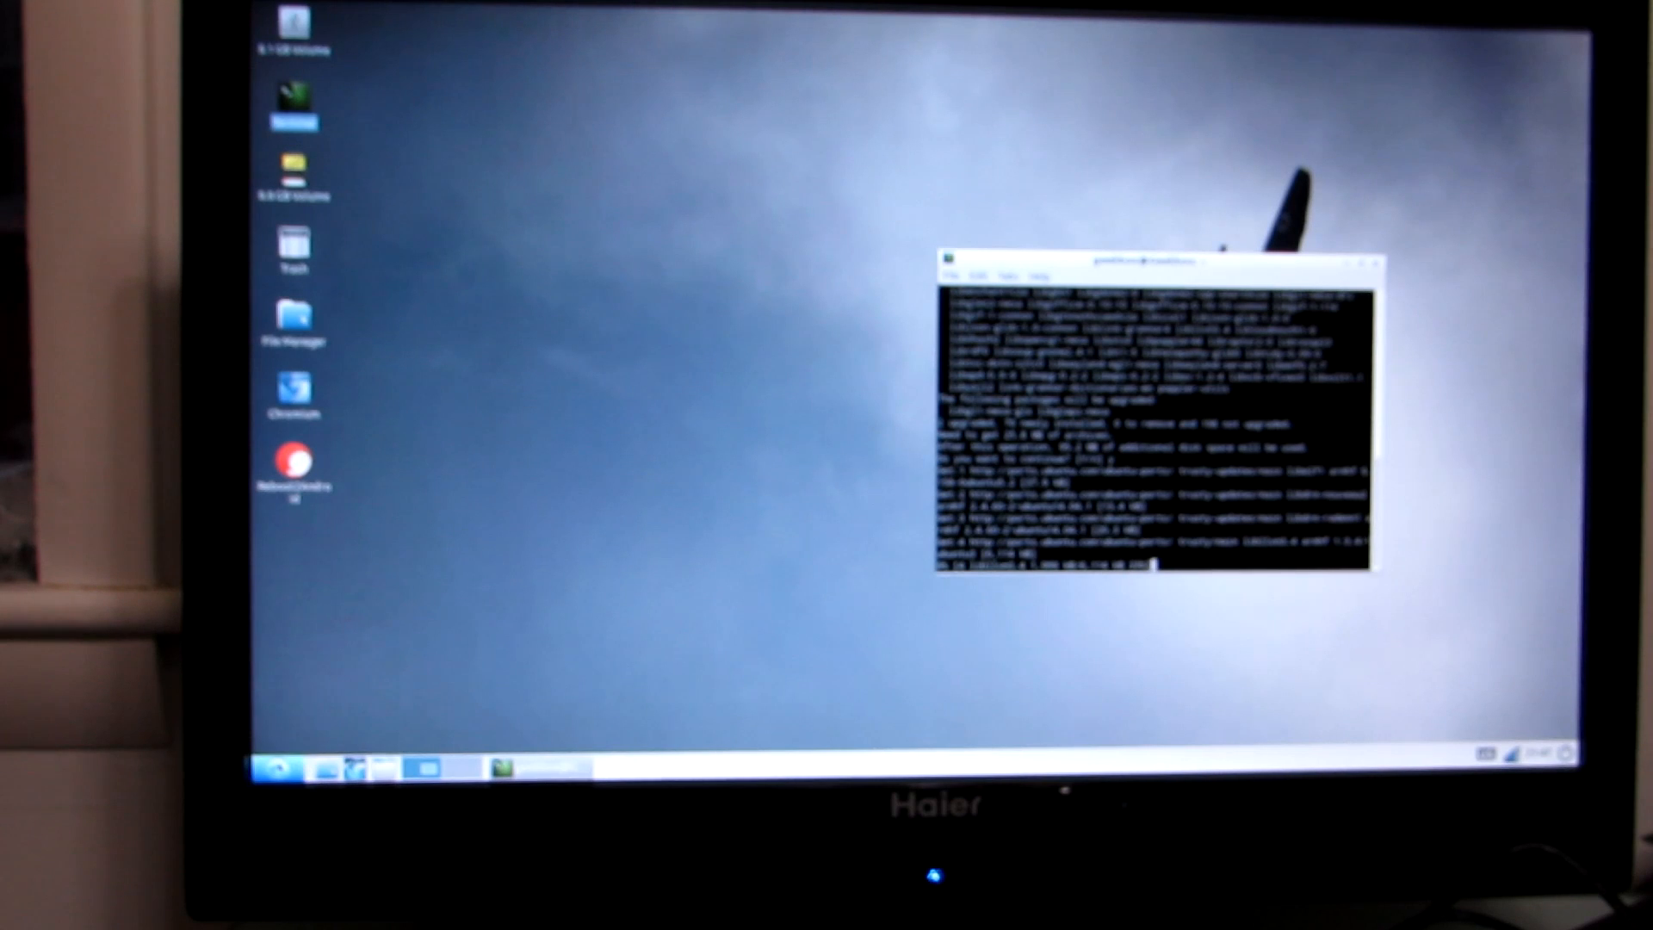
Select the USB storage volume to browse it in the file manager
{"action": "left_click", "coordinate": [278, 767]}
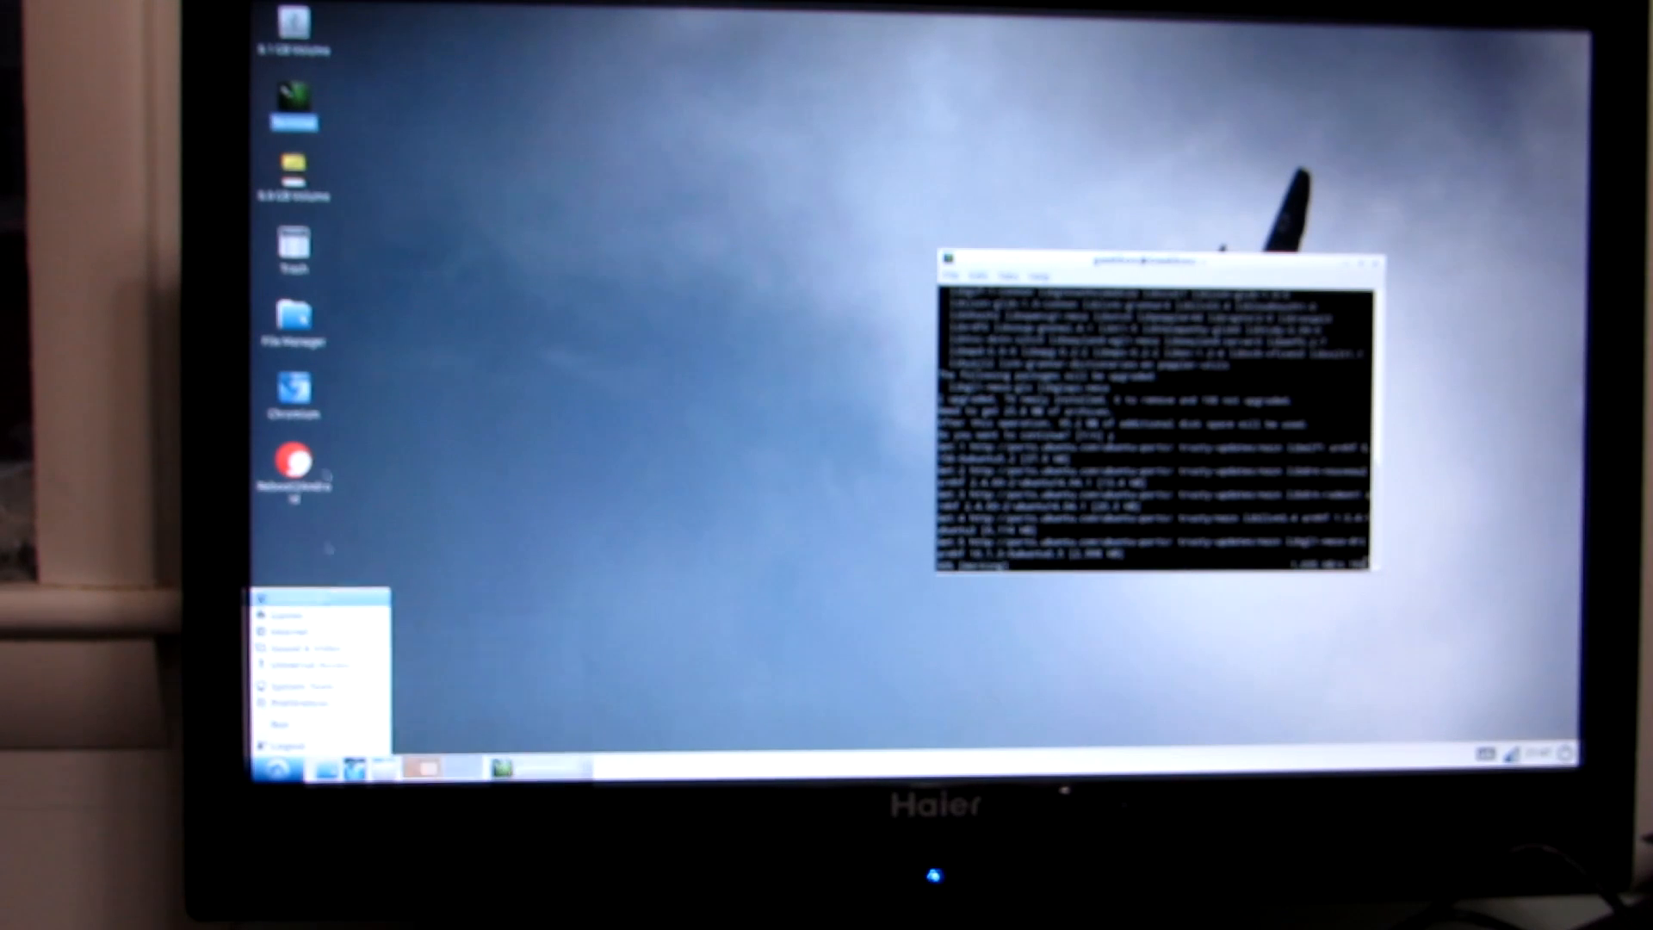
{"action": "left_click", "coordinate": [294, 33]}
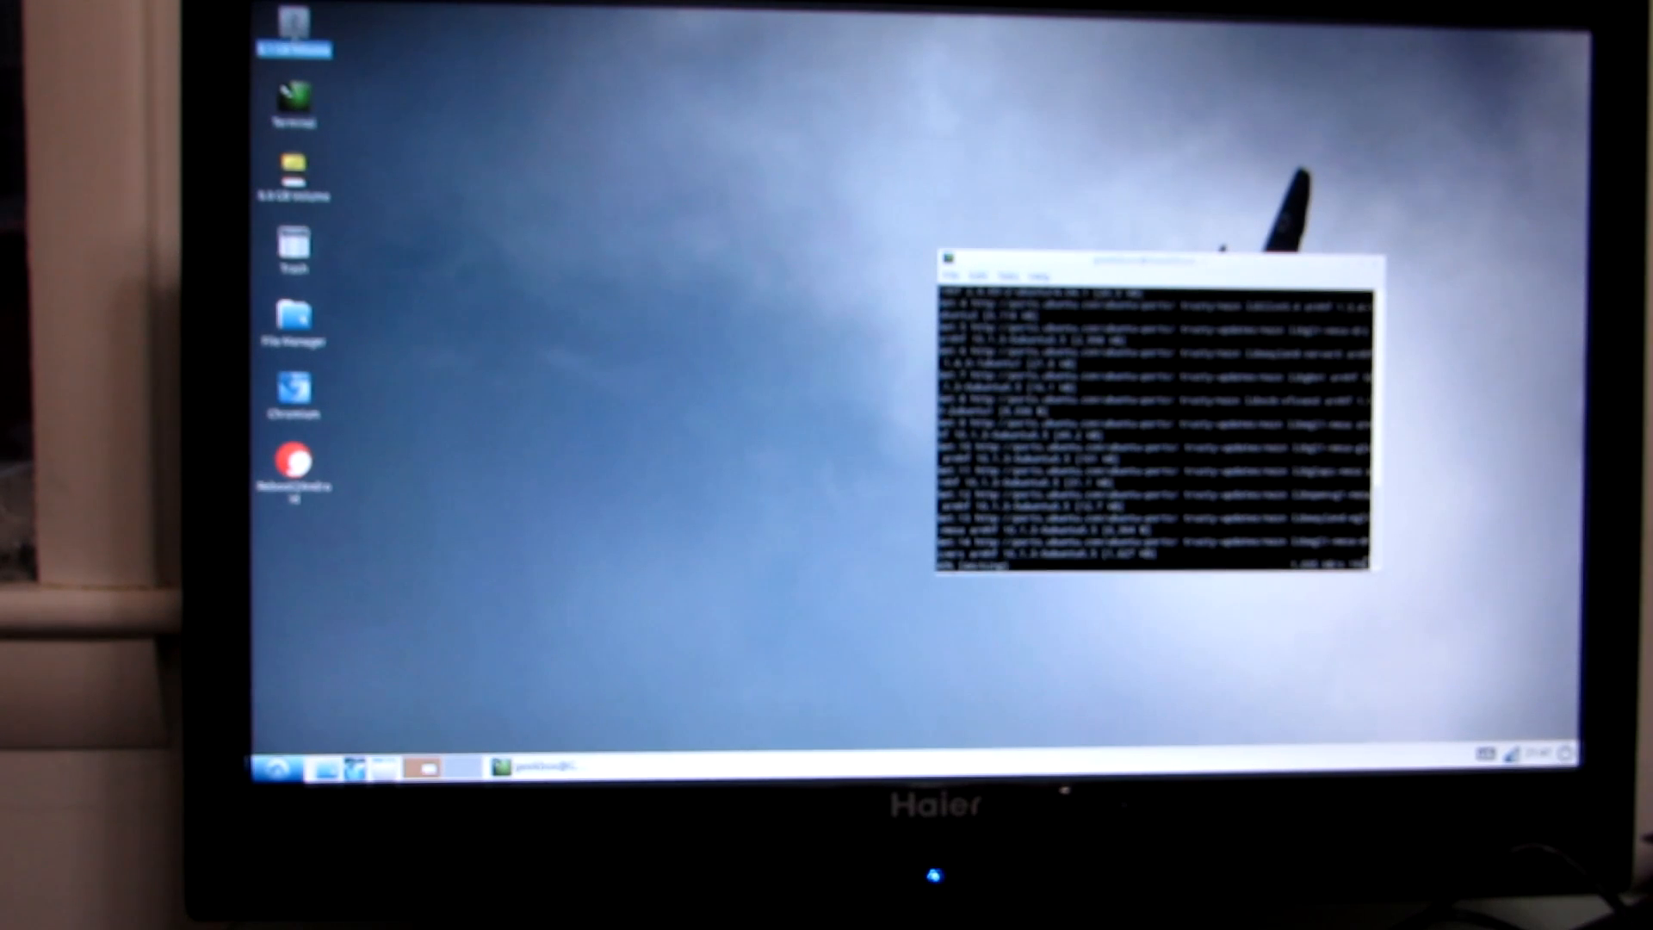
{"action": "left_click", "coordinate": [294, 175]}
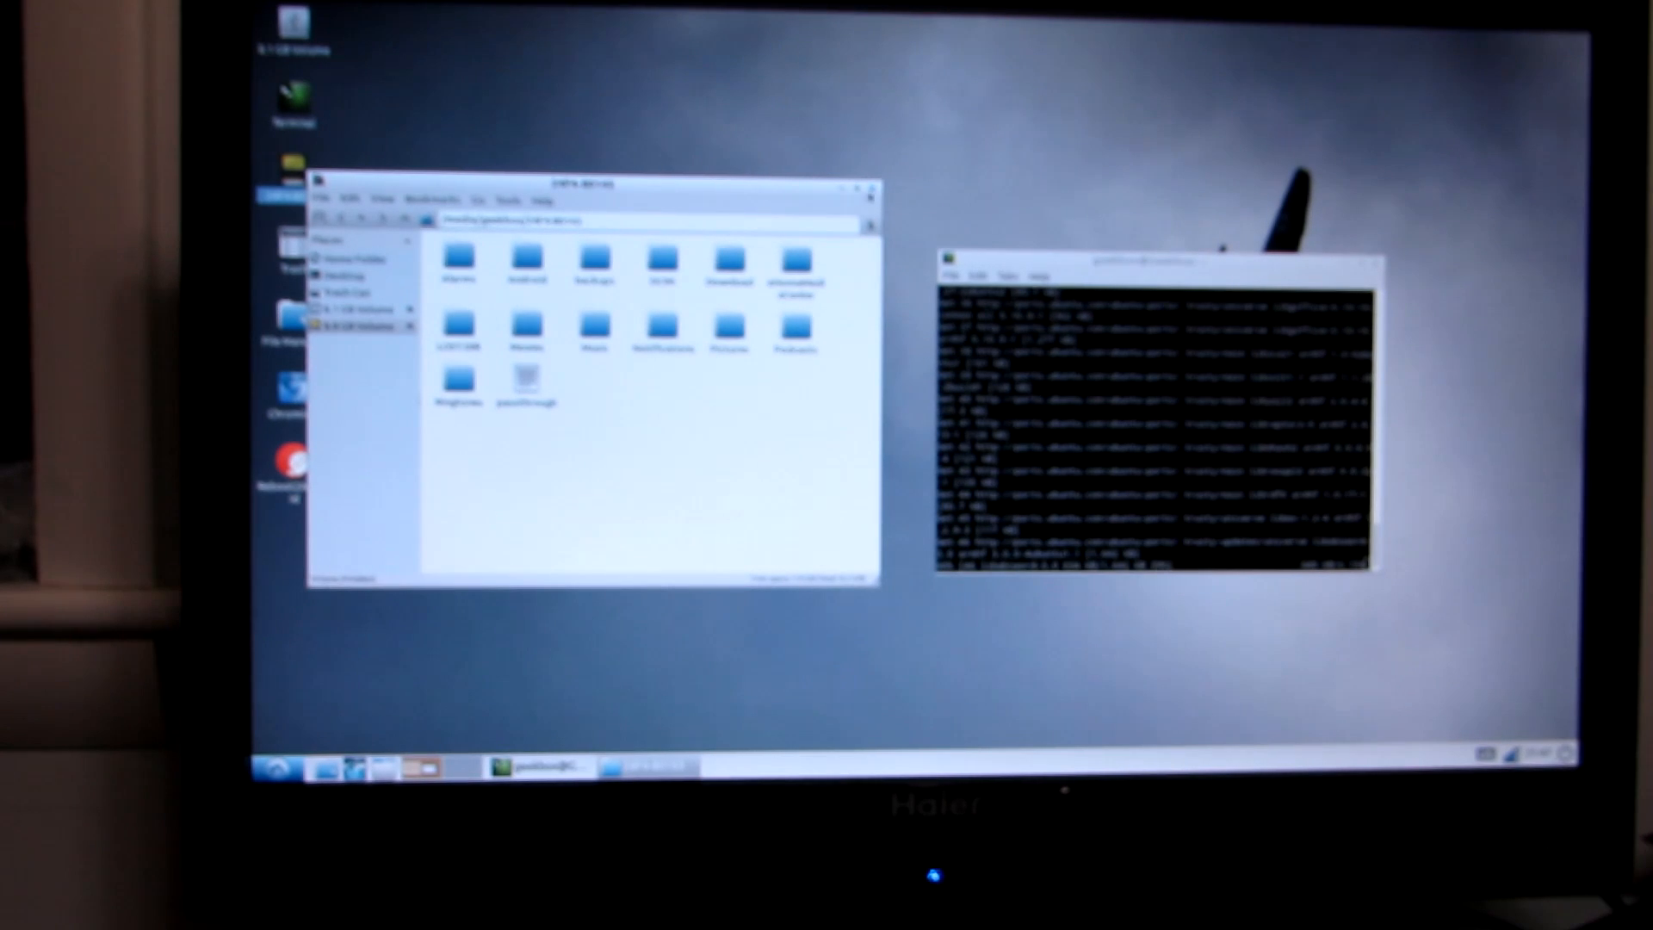
{"action": "left_click", "coordinate": [873, 195]}
{"action": "left_click", "coordinate": [278, 767]}
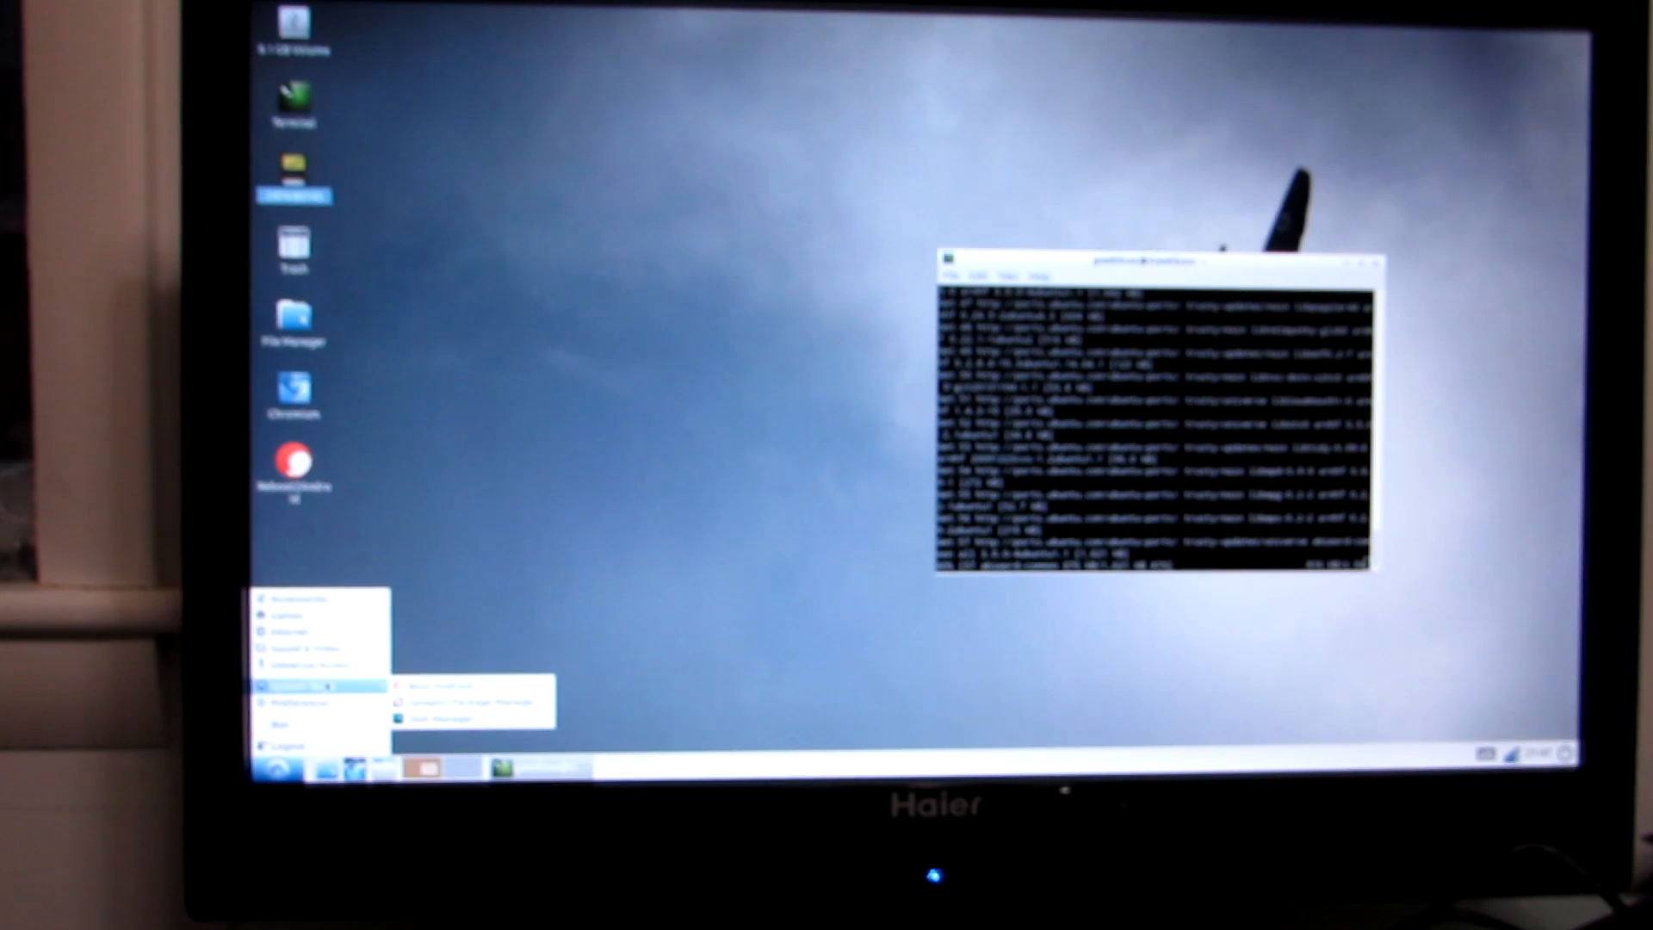
{"action": "mouse_move", "coordinate": [319, 615]}
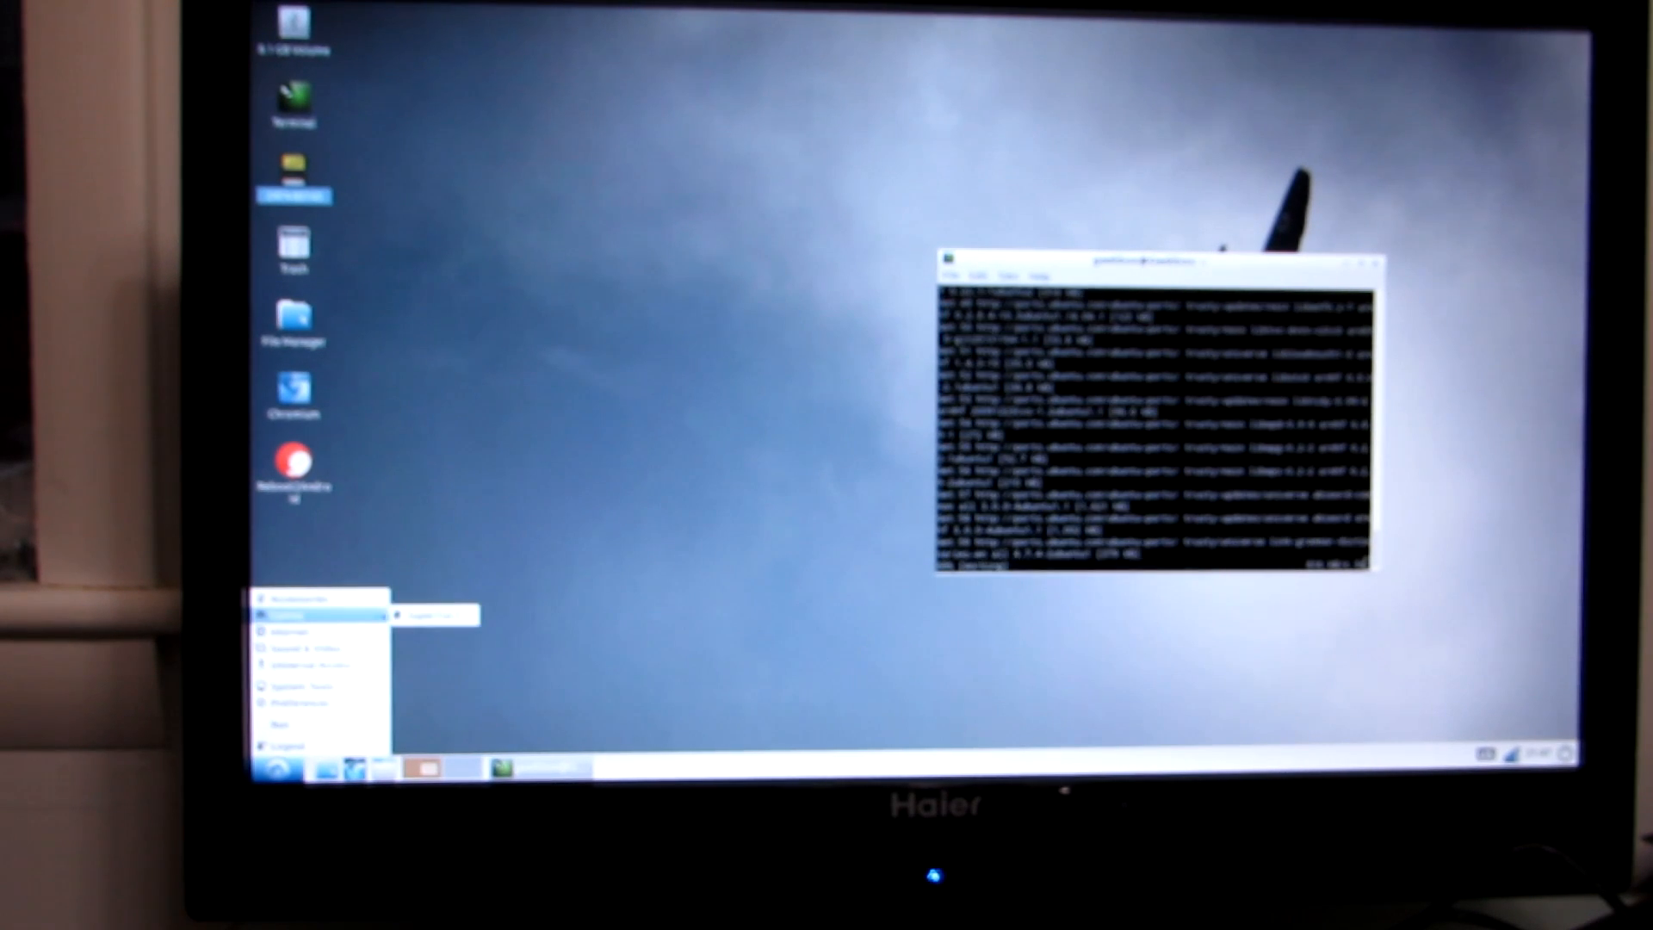
{"action": "left_click", "coordinate": [426, 616]}
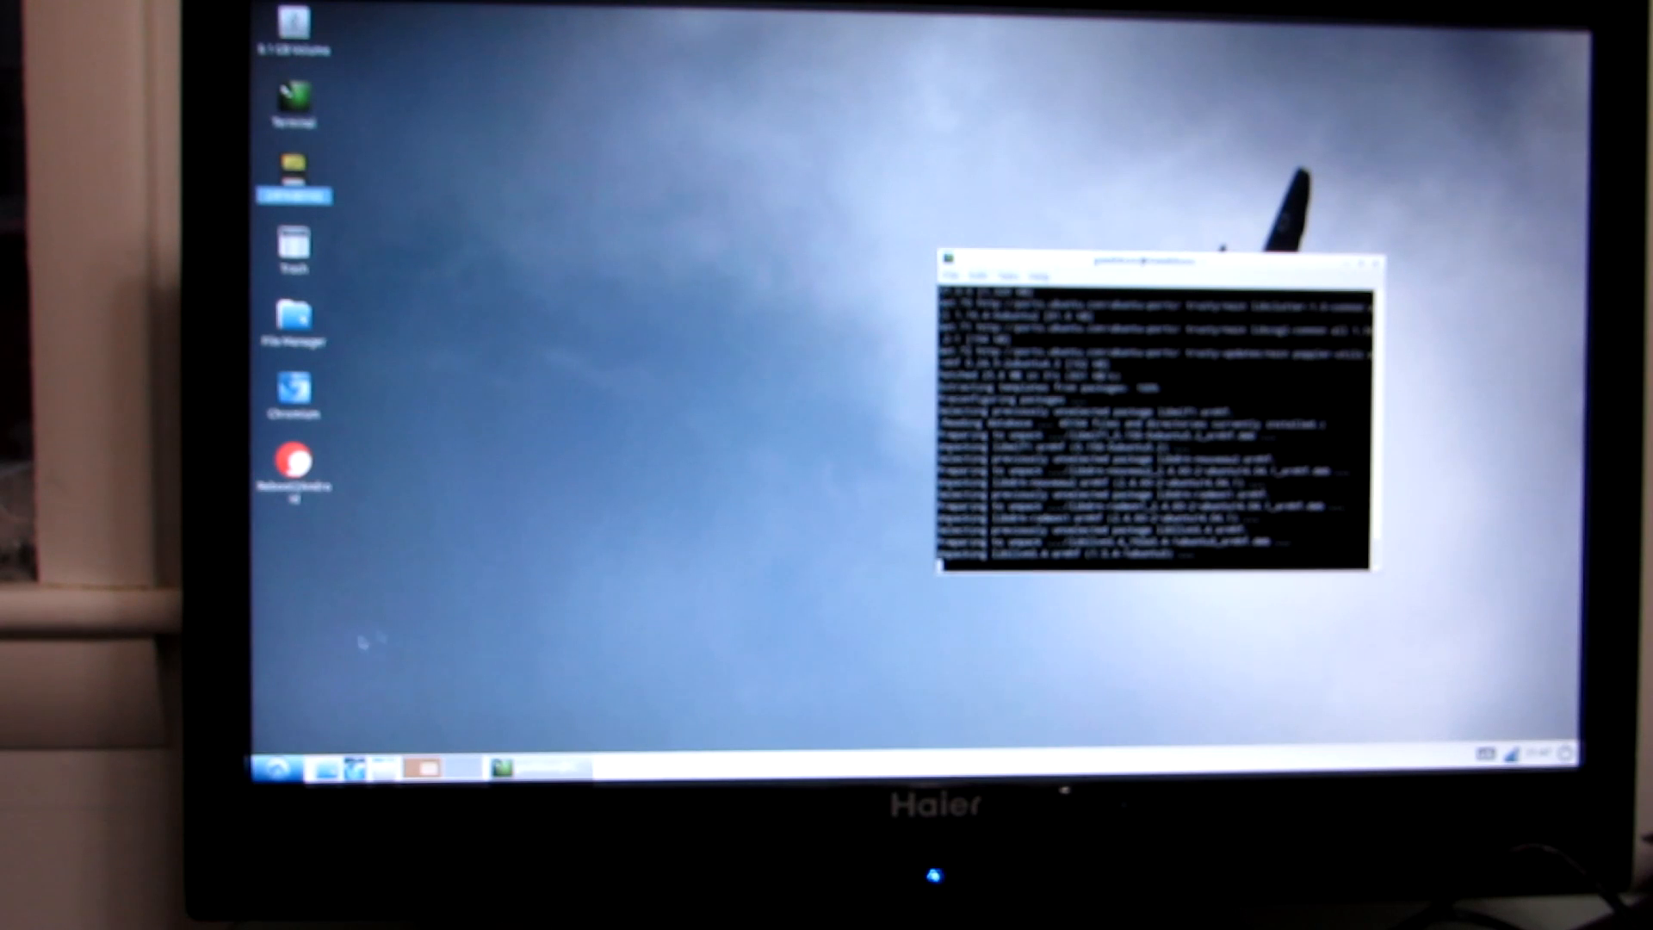
{"action": "key", "text": "super"}
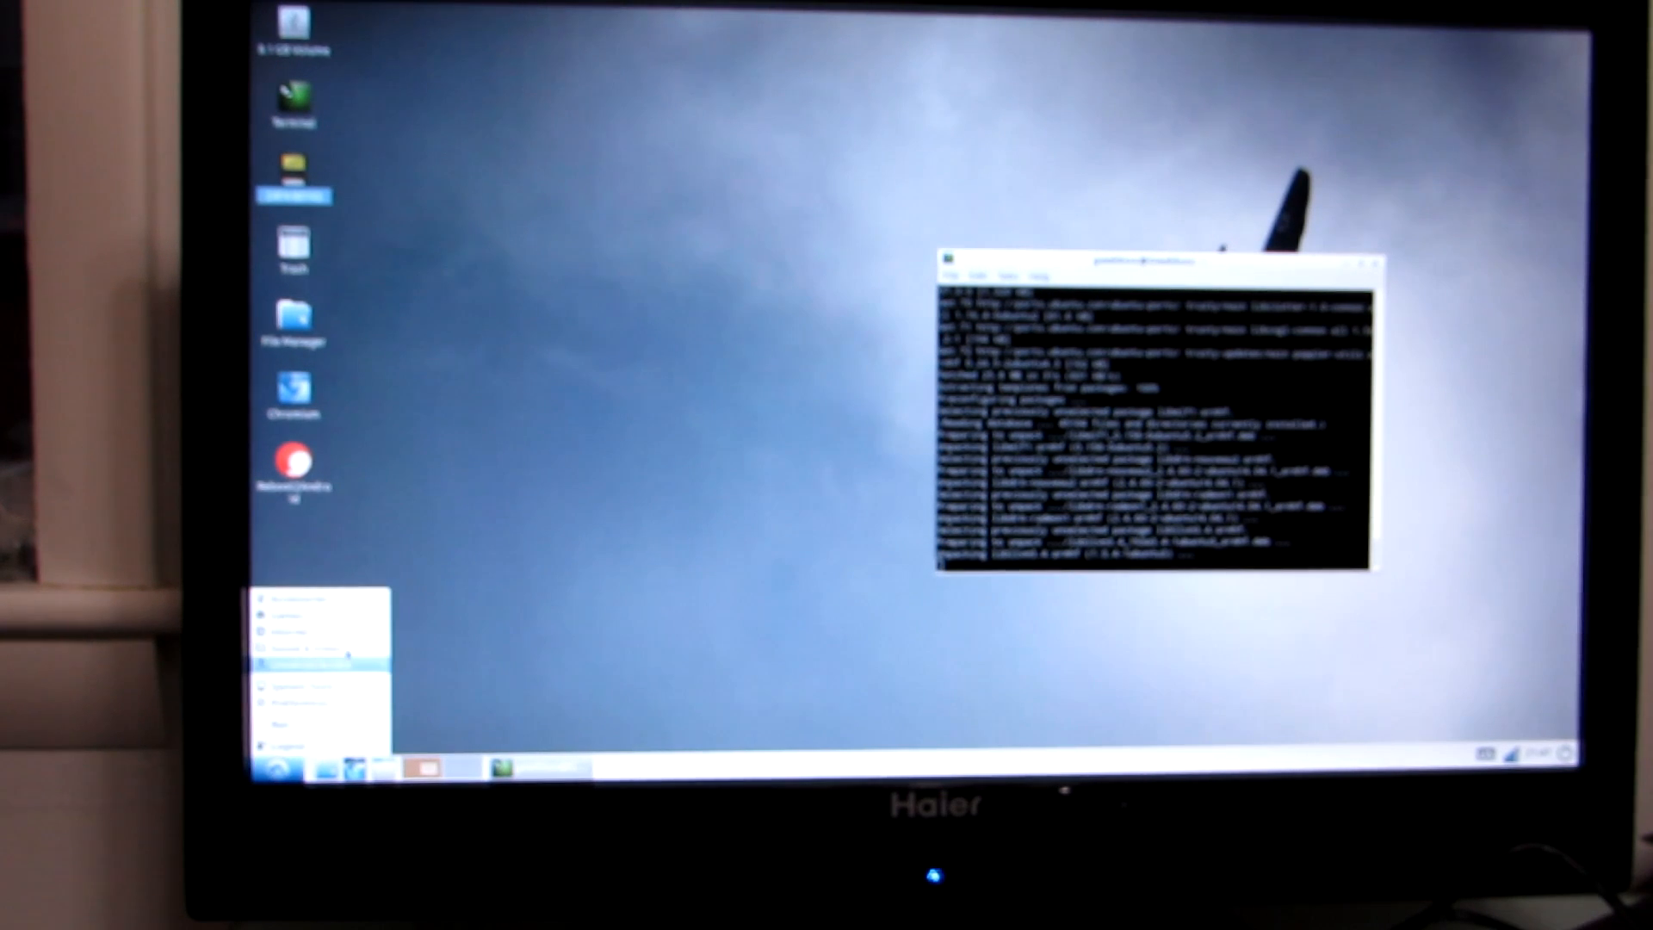
{"action": "mouse_move", "coordinate": [318, 661]}
{"action": "left_click", "coordinate": [439, 643]}
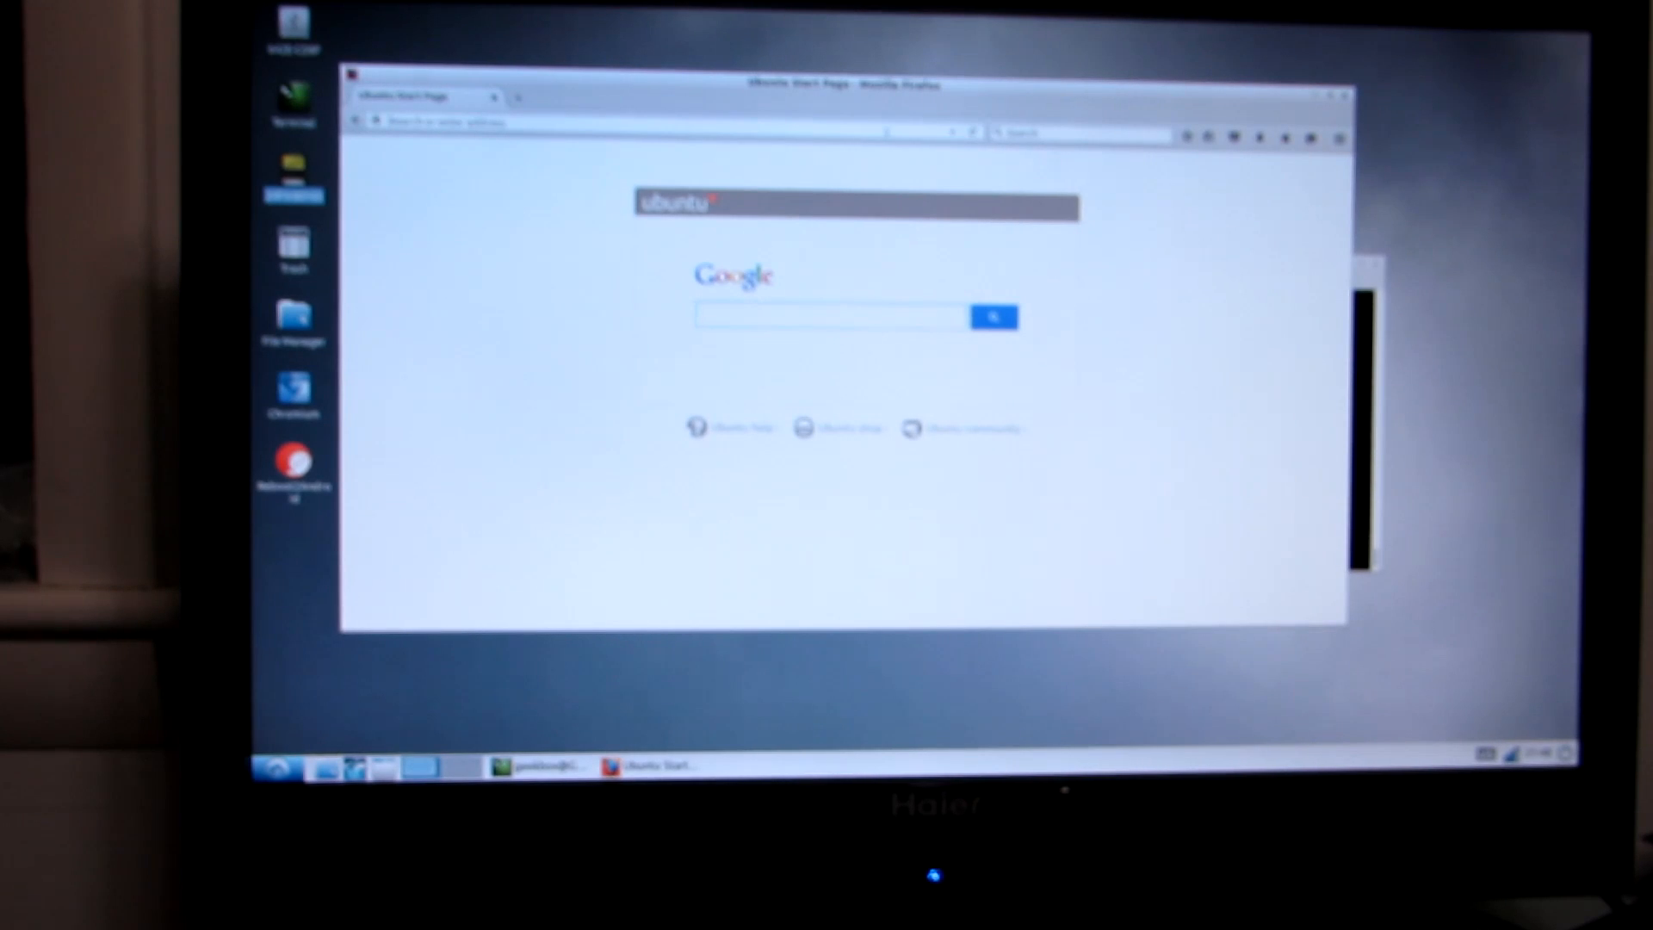
{"action": "type", "text": "hkpuding.com"}
Load liliputing.com in Firefox and scroll through its latest articles
{"action": "key", "text": "Return"}
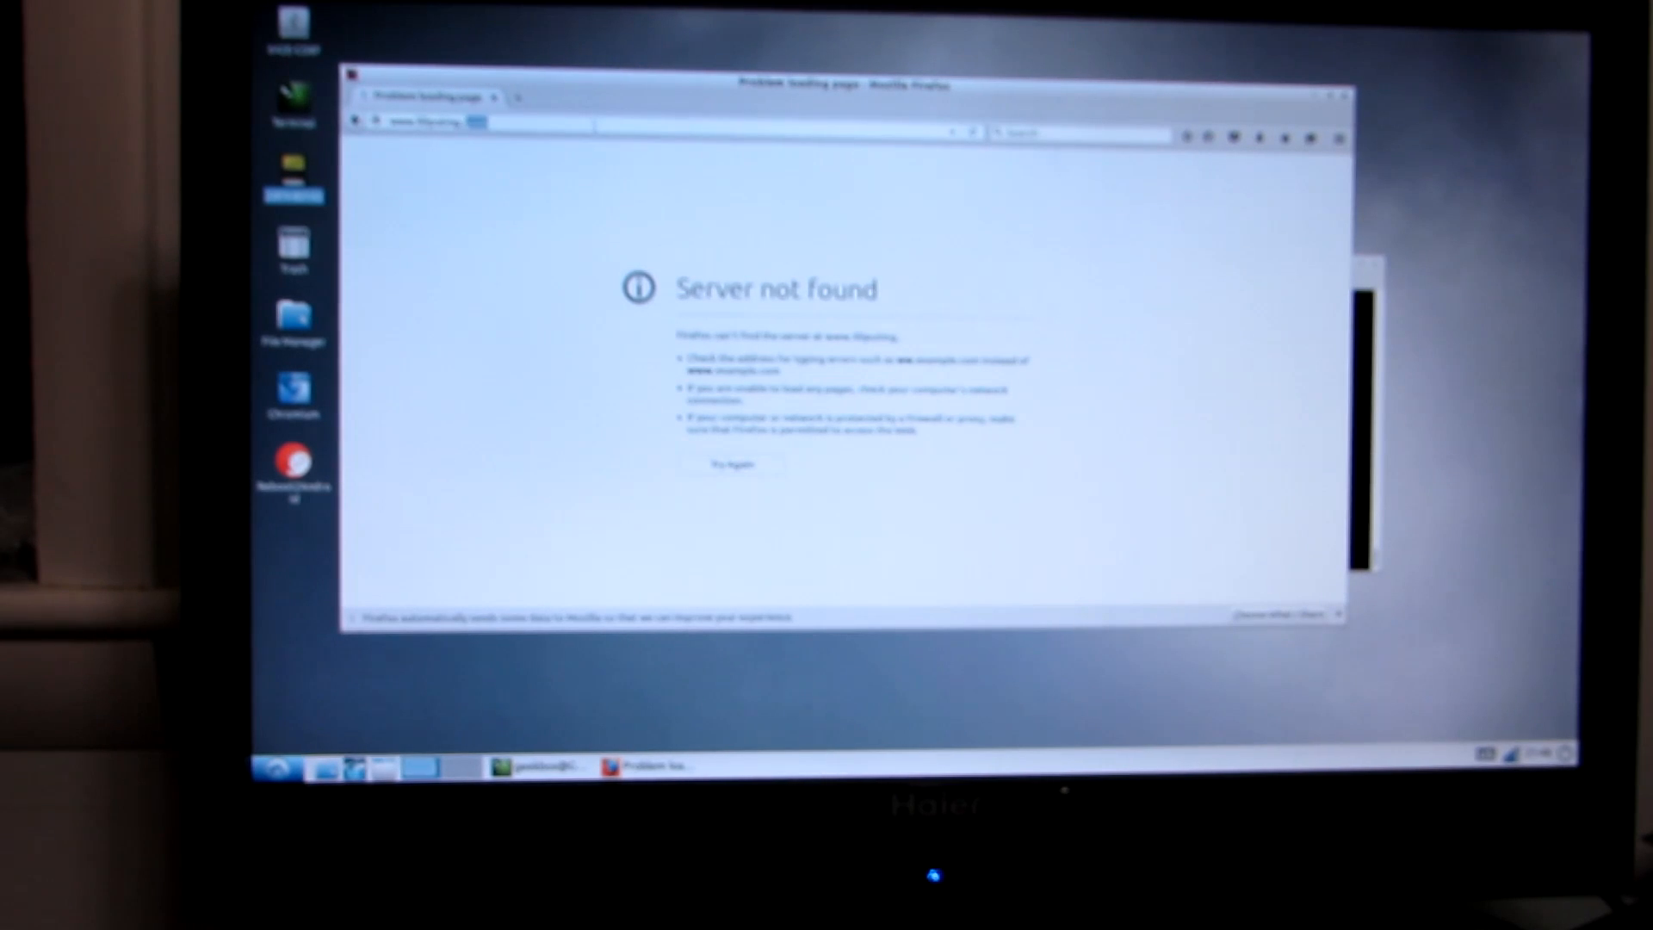
{"action": "type", "text": "/"}
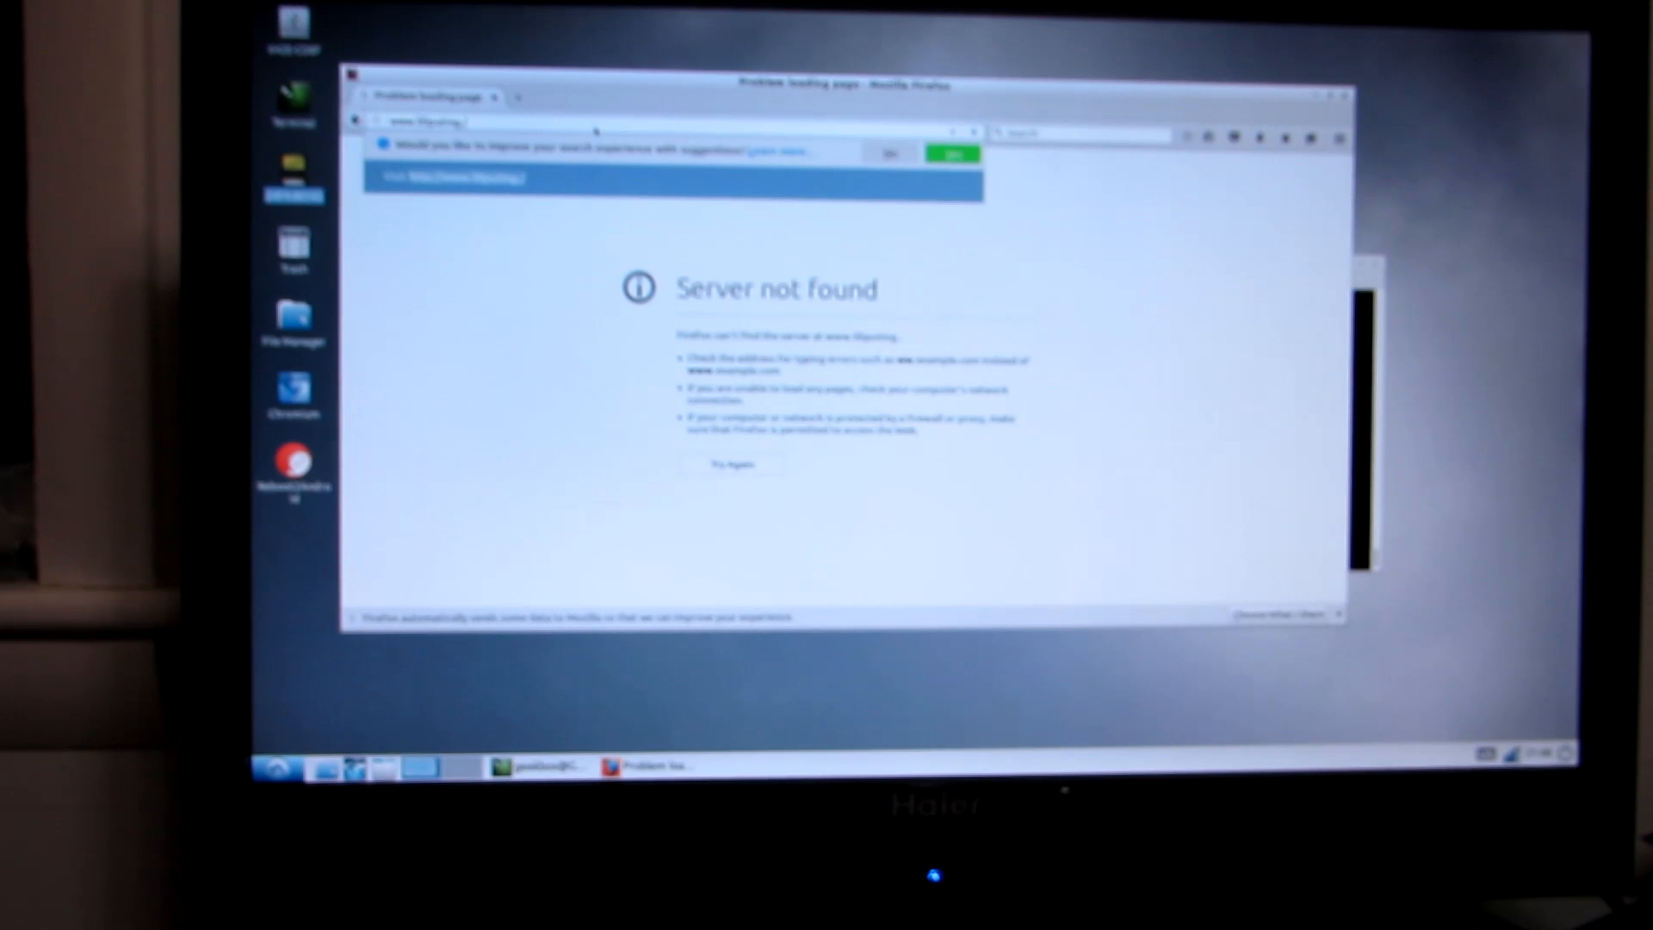
{"action": "key", "text": "Return"}
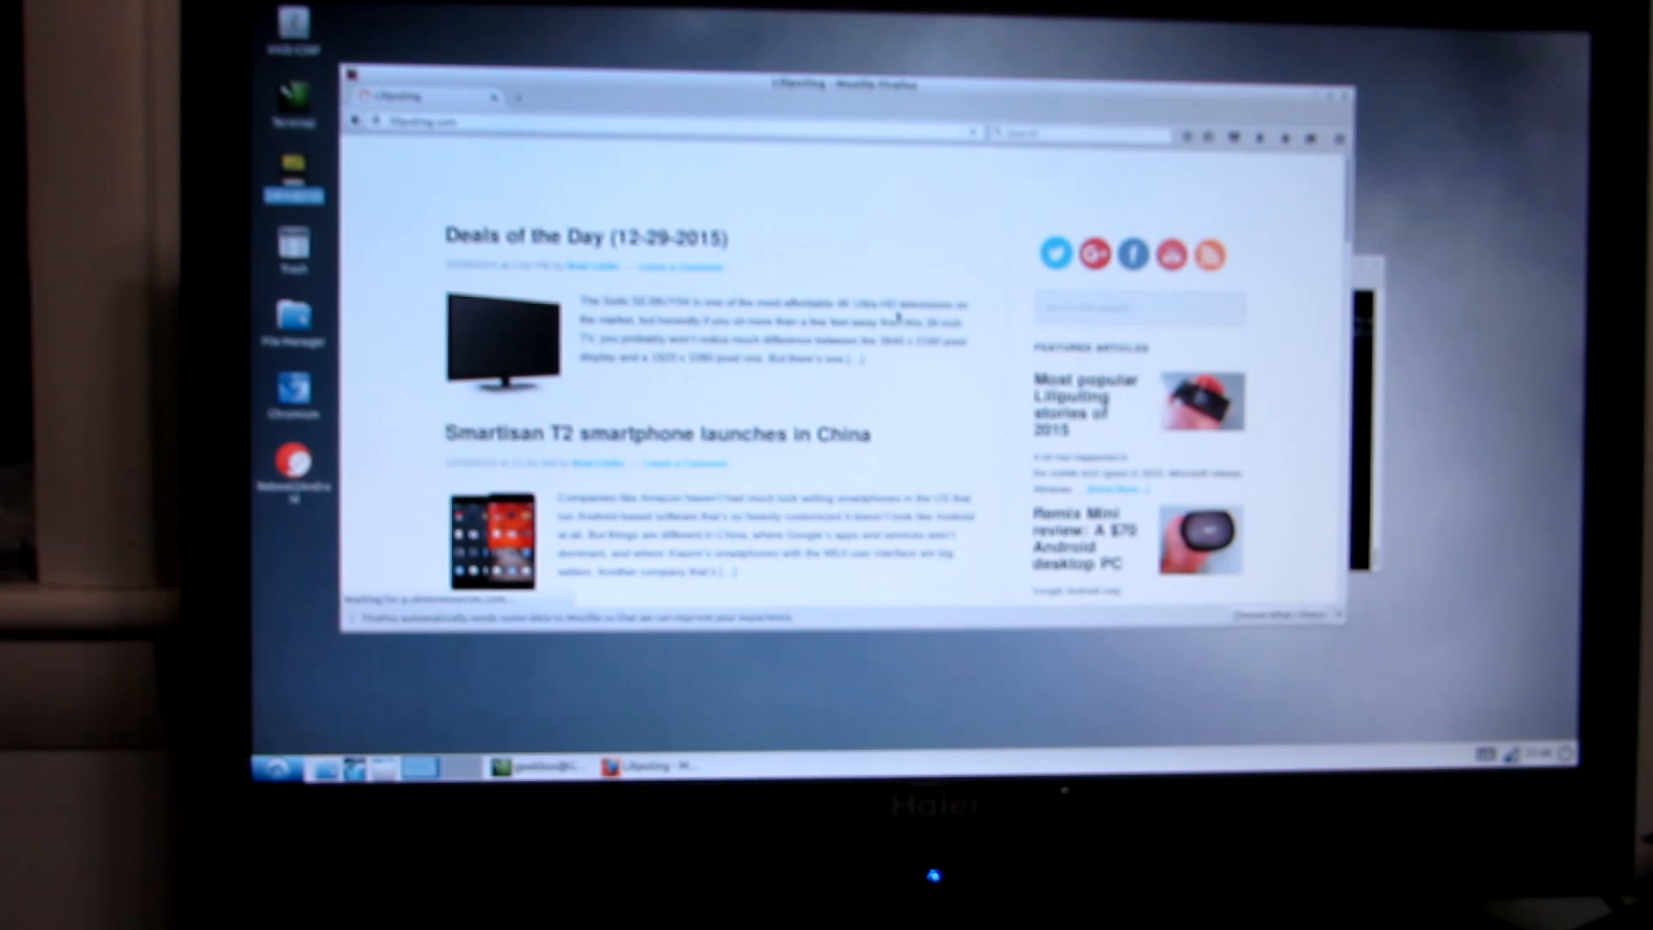
{"action": "scroll", "coordinate": [919, 308], "scroll_direction": "down", "scroll_amount": 3}
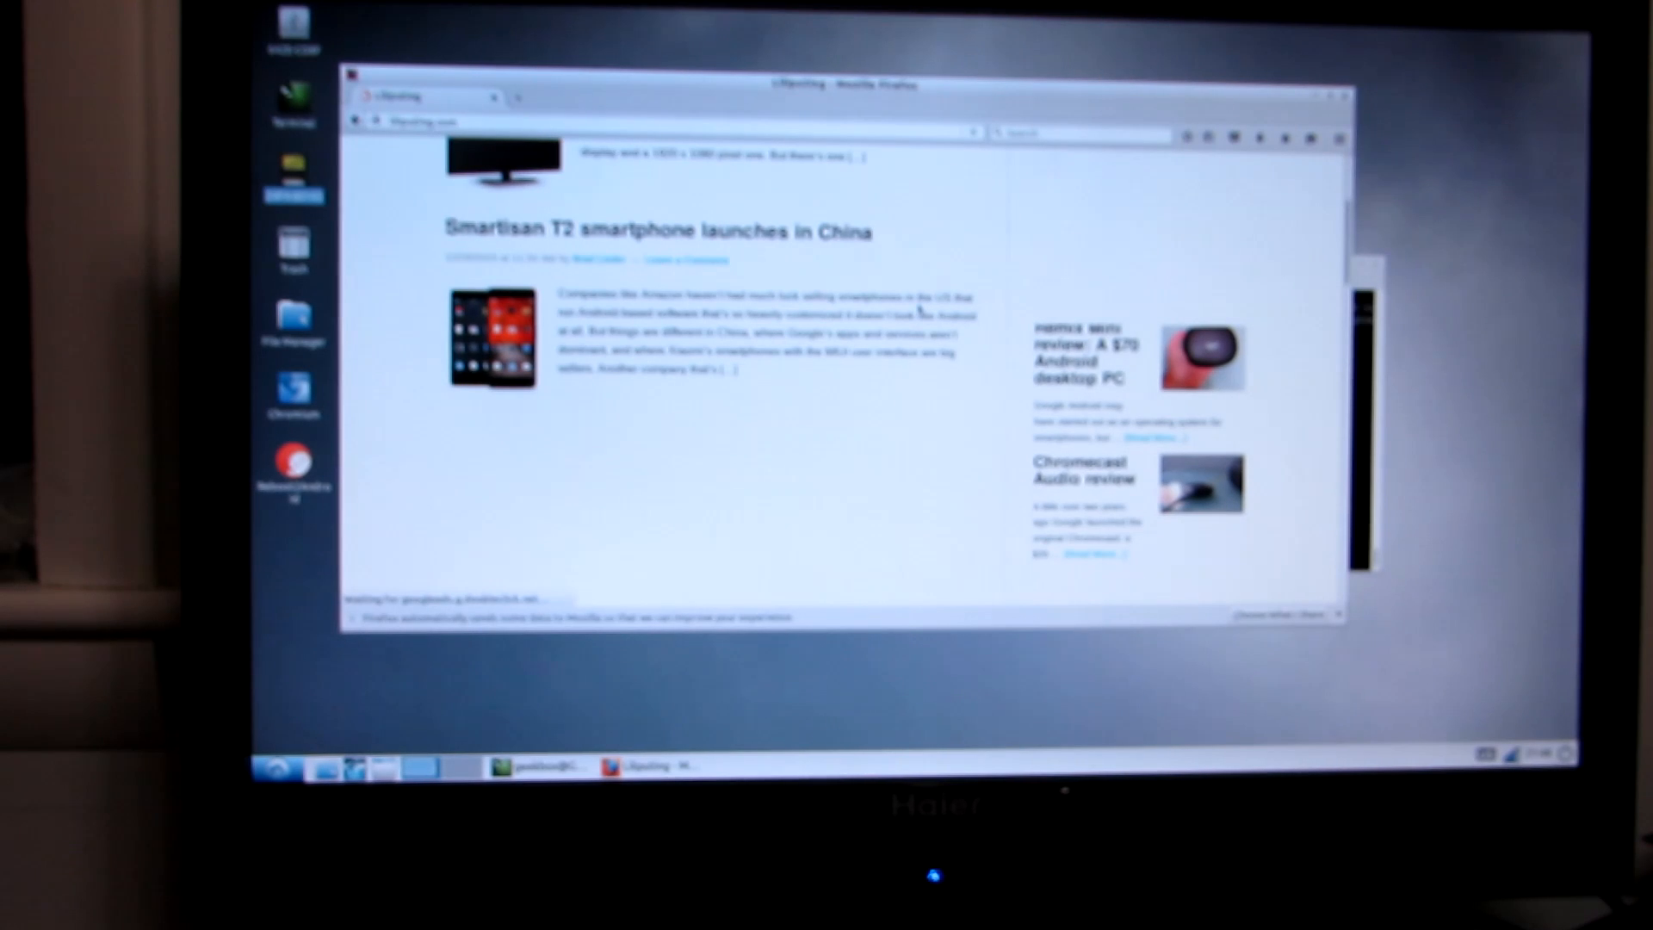
{"action": "scroll", "coordinate": [919, 307], "scroll_direction": "down", "scroll_amount": 5}
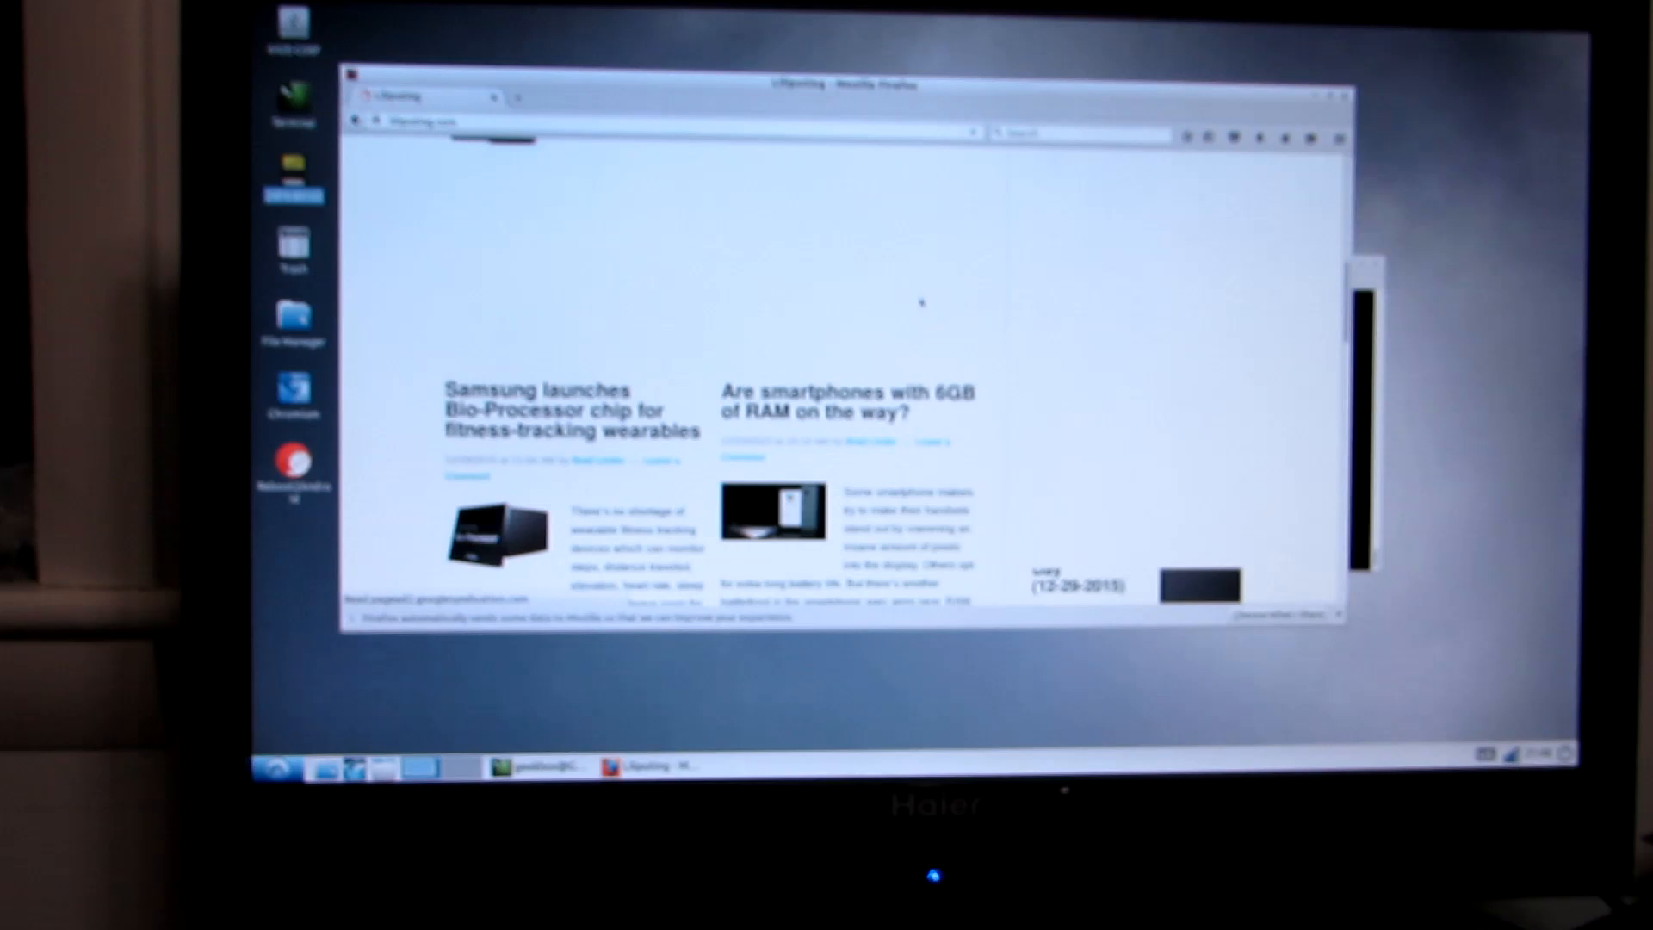
{"action": "scroll", "coordinate": [919, 303], "scroll_direction": "down", "scroll_amount": 3}
{"action": "scroll", "coordinate": [920, 304], "scroll_direction": "down", "scroll_amount": 2}
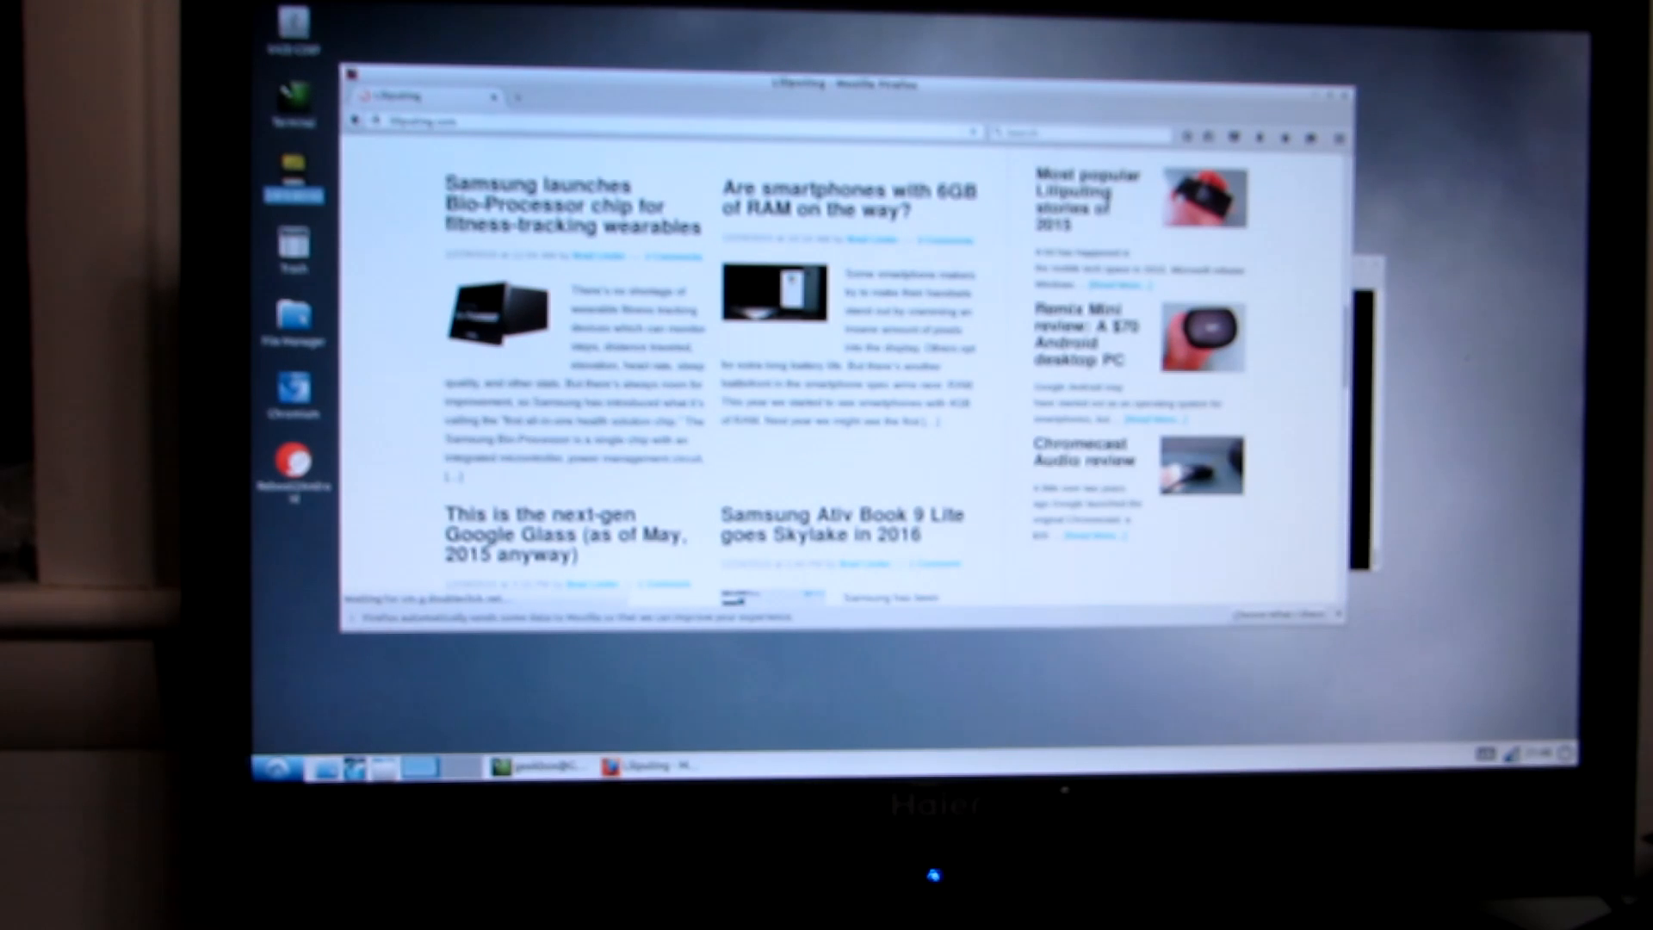
{"action": "scroll", "coordinate": [920, 304], "scroll_direction": "up", "scroll_amount": 5}
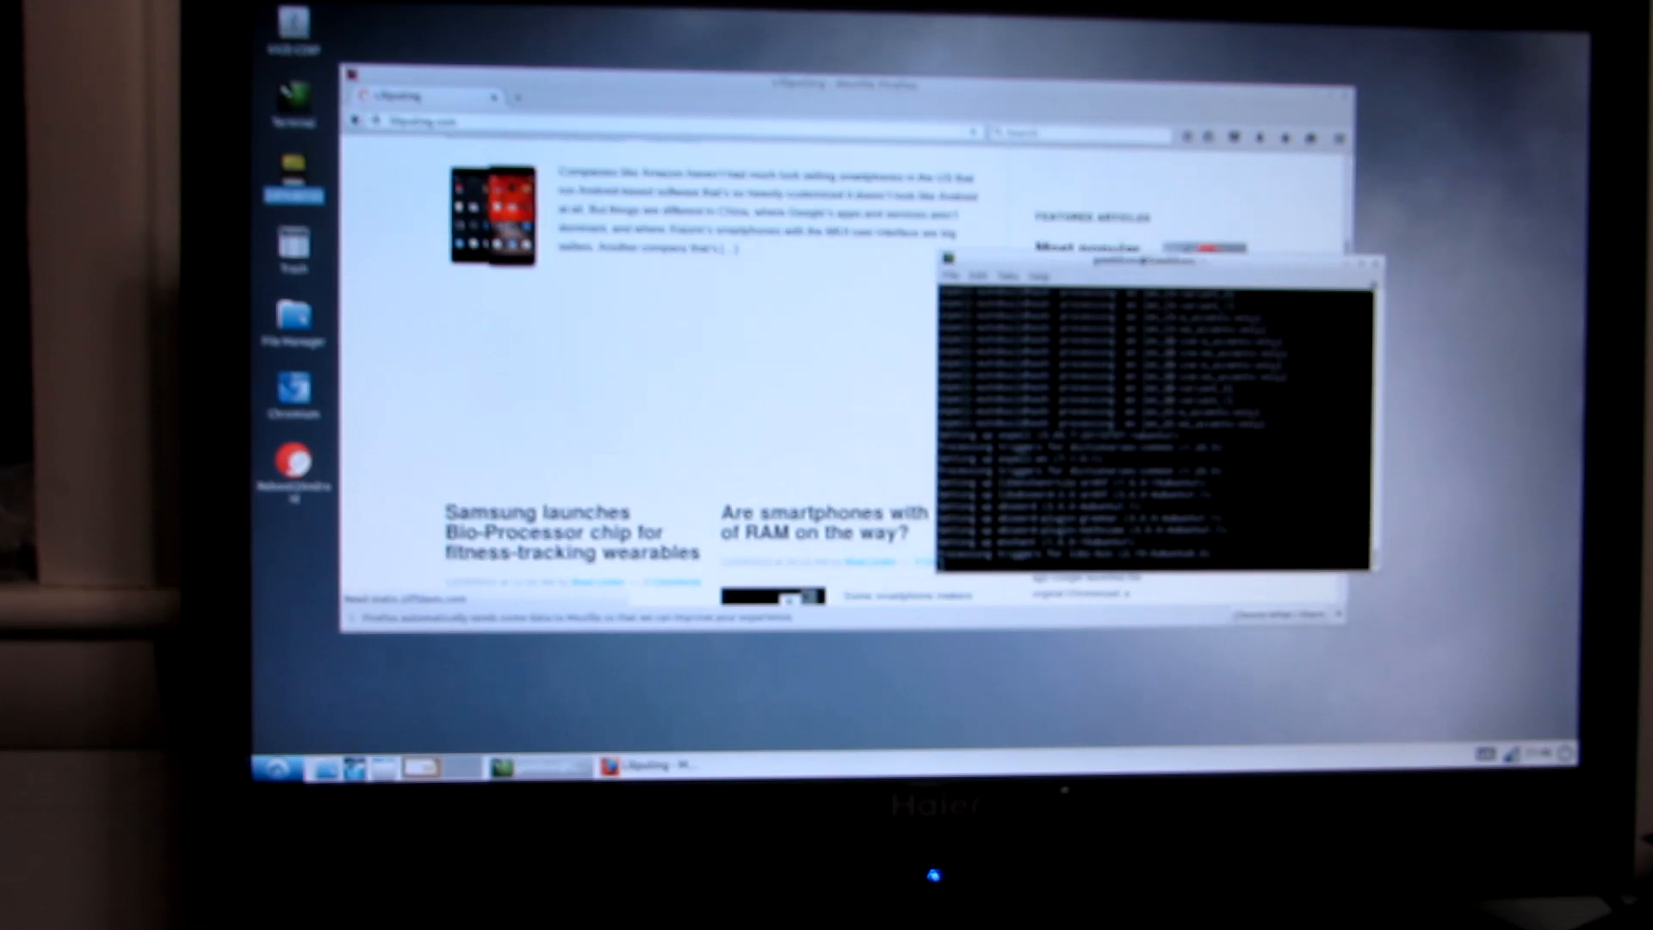
Rearrange the terminal and browser windows, quit Firefox with Ctrl+Q, and open the applications list
{"action": "left_click_drag", "start_coordinate": [1014, 227], "coordinate": [1278, 274]}
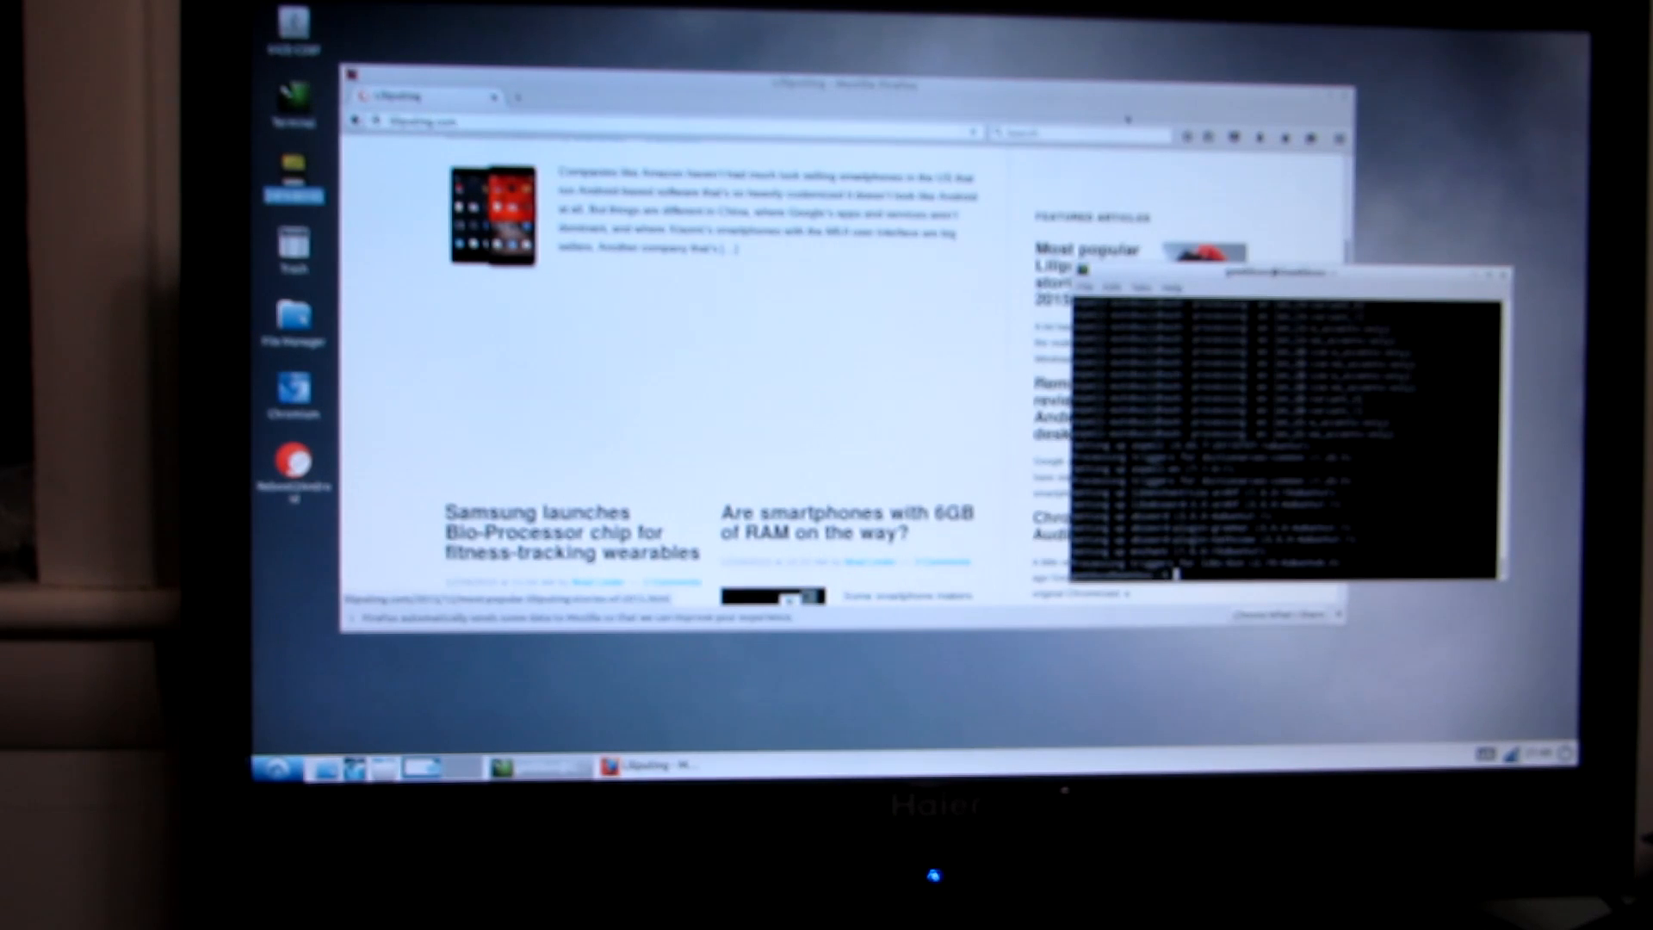
{"action": "left_click_drag", "start_coordinate": [1130, 86], "coordinate": [1233, 51]}
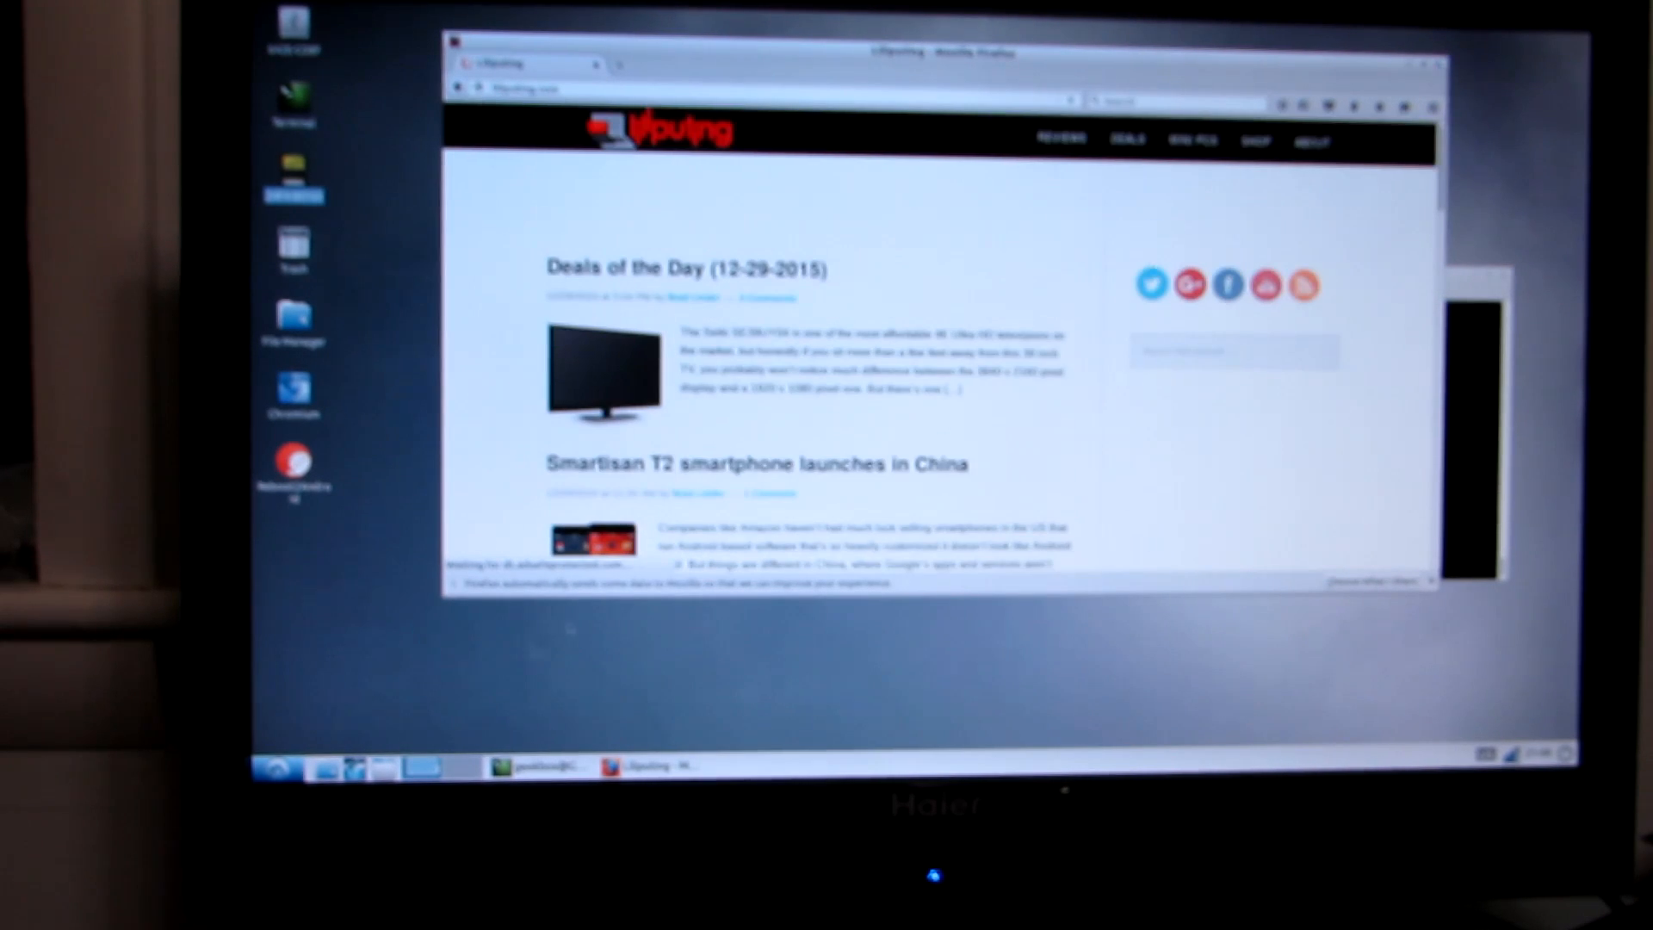
{"action": "key", "text": "ctrl+q"}
{"action": "left_click", "coordinate": [277, 767]}
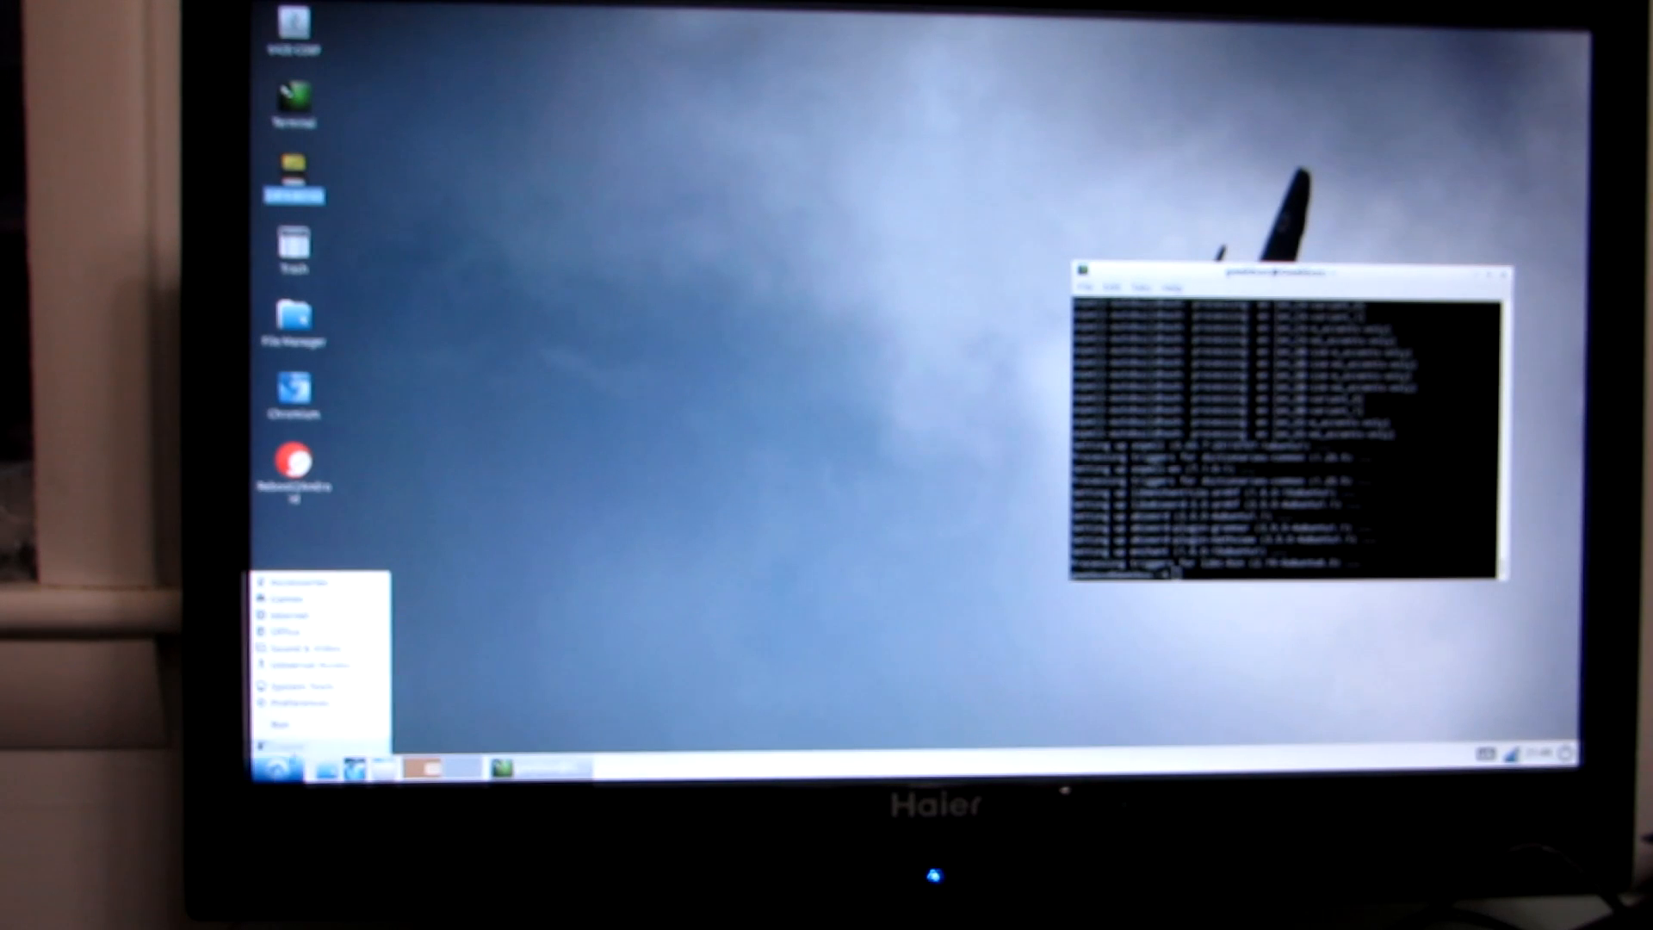
{"action": "mouse_move", "coordinate": [317, 647]}
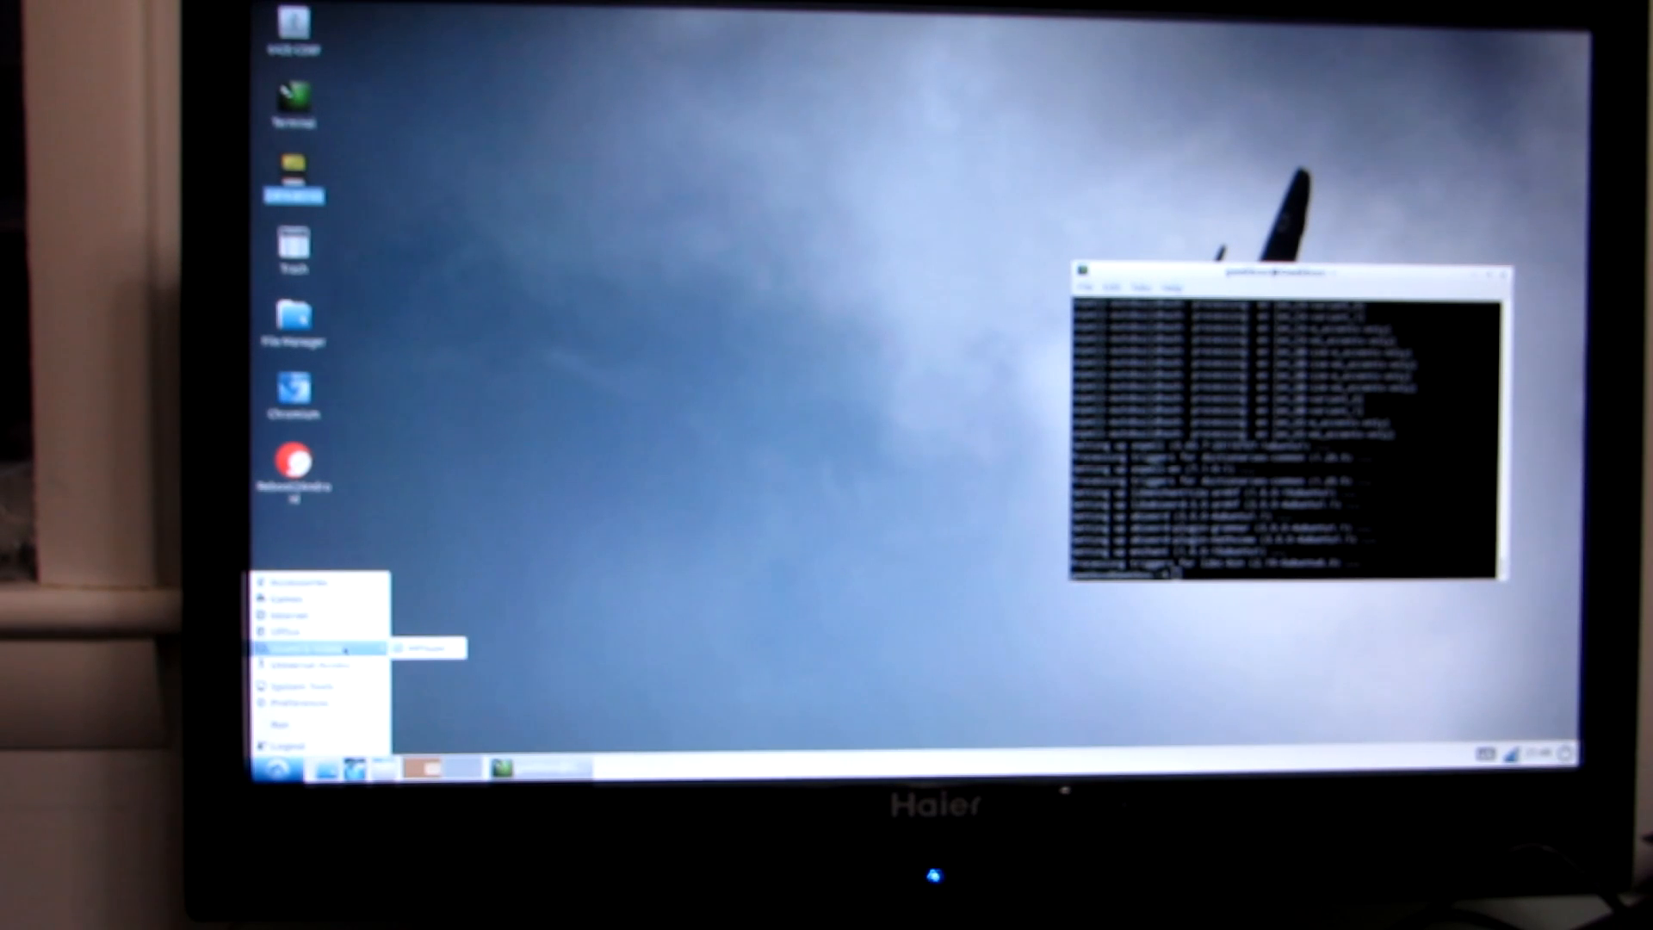
Launch AbiWord and write 'Files you want to be able to install.', correcting typos as they appear
{"action": "left_click", "coordinate": [426, 647]}
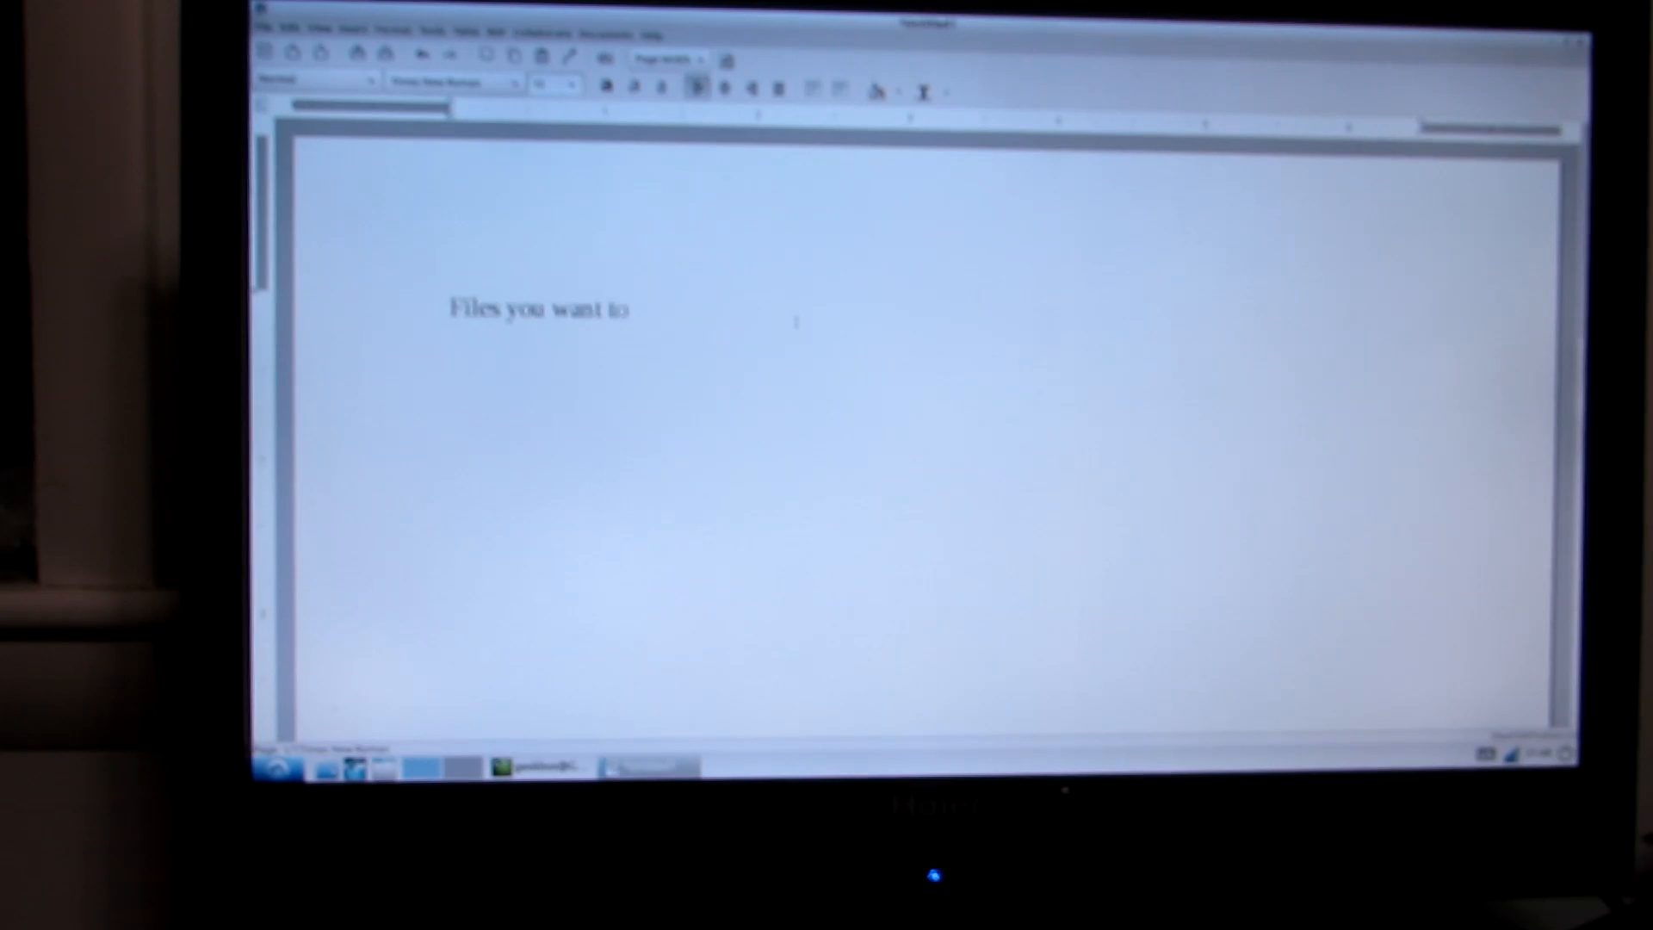
{"action": "type", "text": " be abel otoin"}
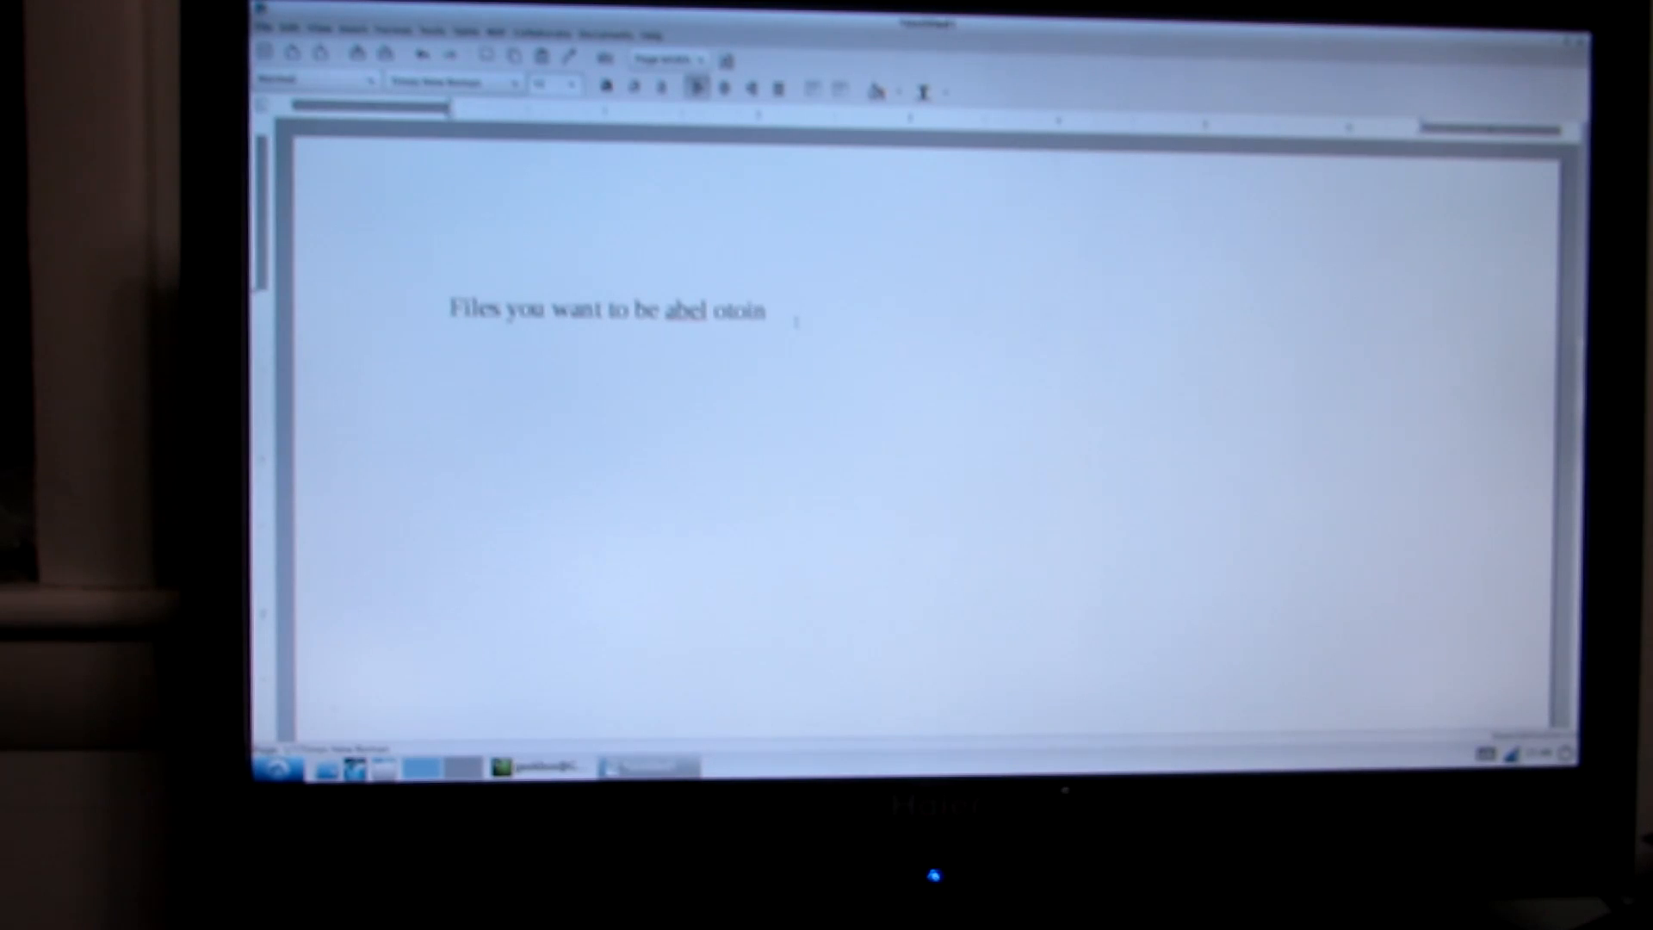
{"action": "type", "text": "stall"}
{"action": "key", "text": "BackSpace"}
{"action": "key", "text": "BackSpace"}
{"action": "key", "text": "BackSpace"}
{"action": "key", "text": "BackSpace"}
{"action": "key", "text": "BackSpace"}
{"action": "key", "text": "BackSpace"}
{"action": "key", "text": "BackSpace"}
{"action": "key", "text": "BackSpace"}
{"action": "key", "text": "BackSpace"}
{"action": "key", "text": "BackSpace"}
{"action": "key", "text": "BackSpace"}
{"action": "type", "text": "eto"}
{"action": "key", "text": "BackSpace"}
{"action": "key", "text": "BackSpace"}
{"action": "key", "text": "alt+f"}
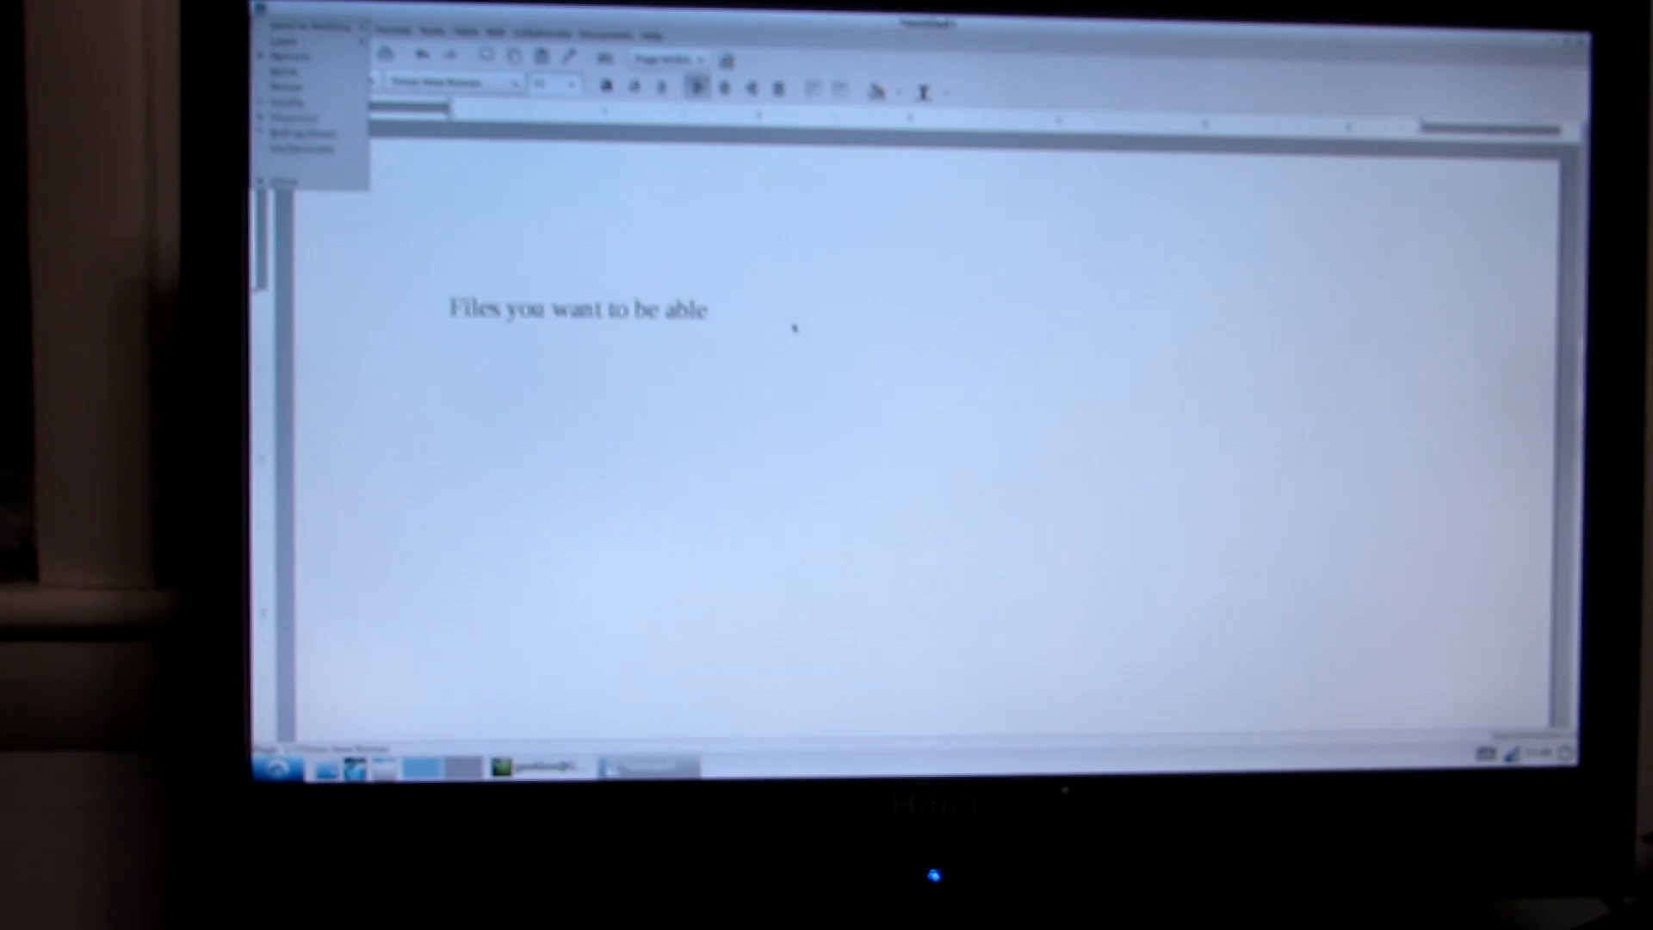
{"action": "key", "text": "Escape"}
{"action": "type", "text": "t"}
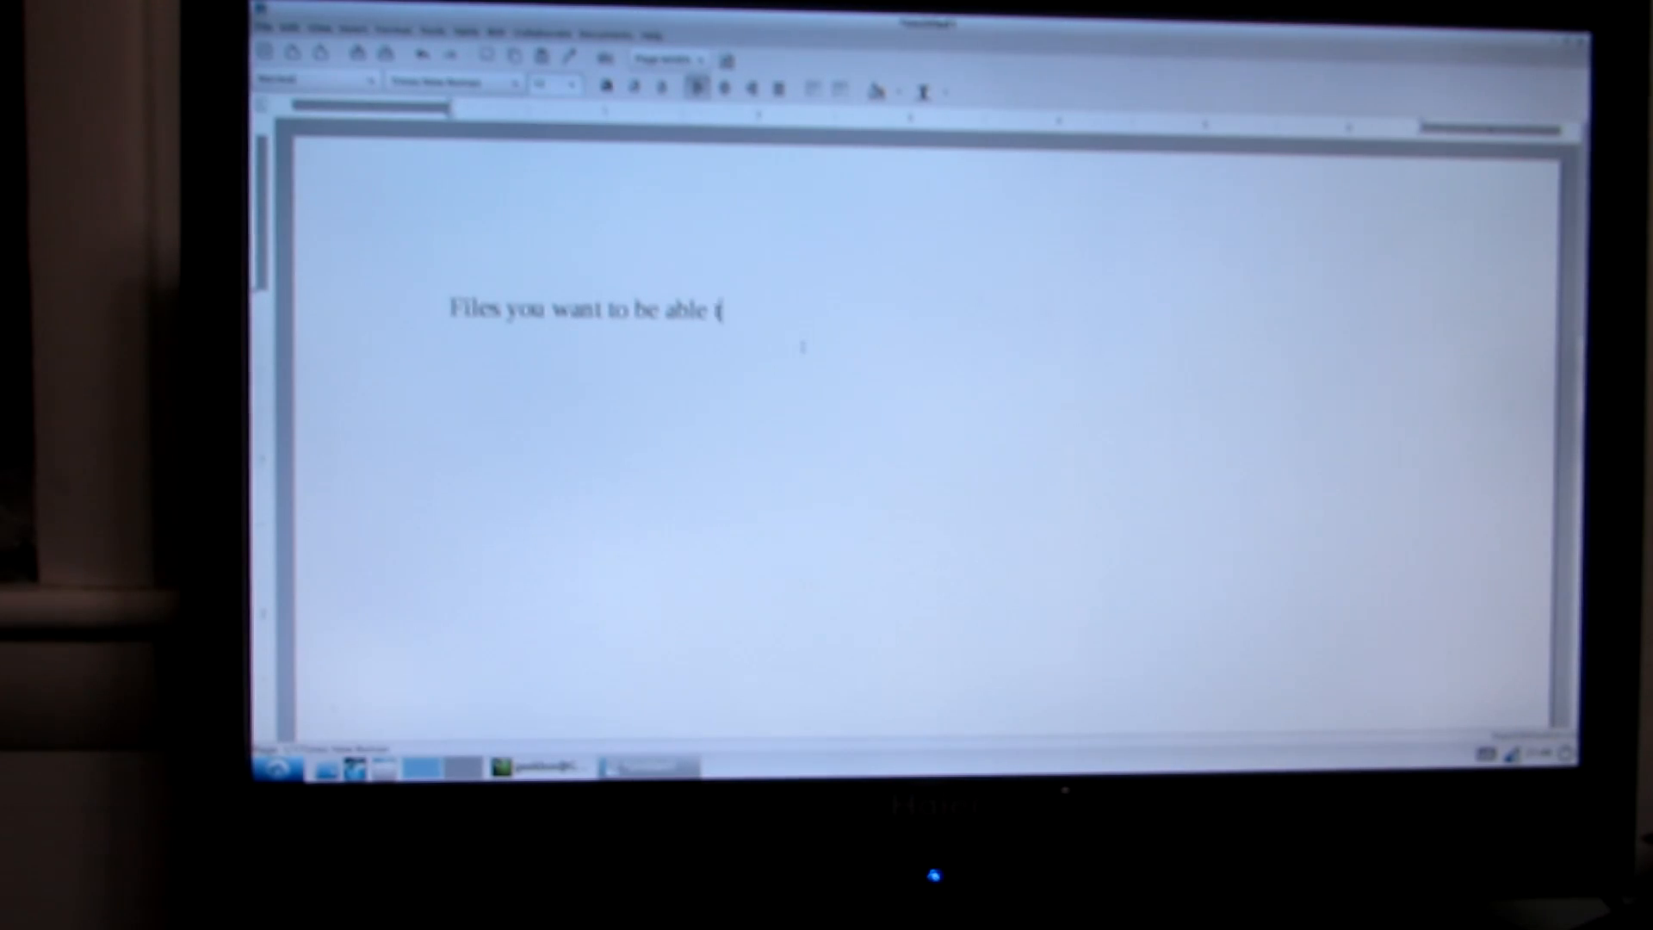
{"action": "type", "text": "o h"}
{"action": "type", "text": "e"}
{"action": "key", "text": "BackSpace"}
{"action": "key", "text": "BackSpace"}
{"action": "type", "text": "install."}
Add 'Hello world!' on a new line, then quit the word processor
{"action": "key", "text": "Return"}
{"action": "key", "text": "Return"}
{"action": "type", "text": "He"}
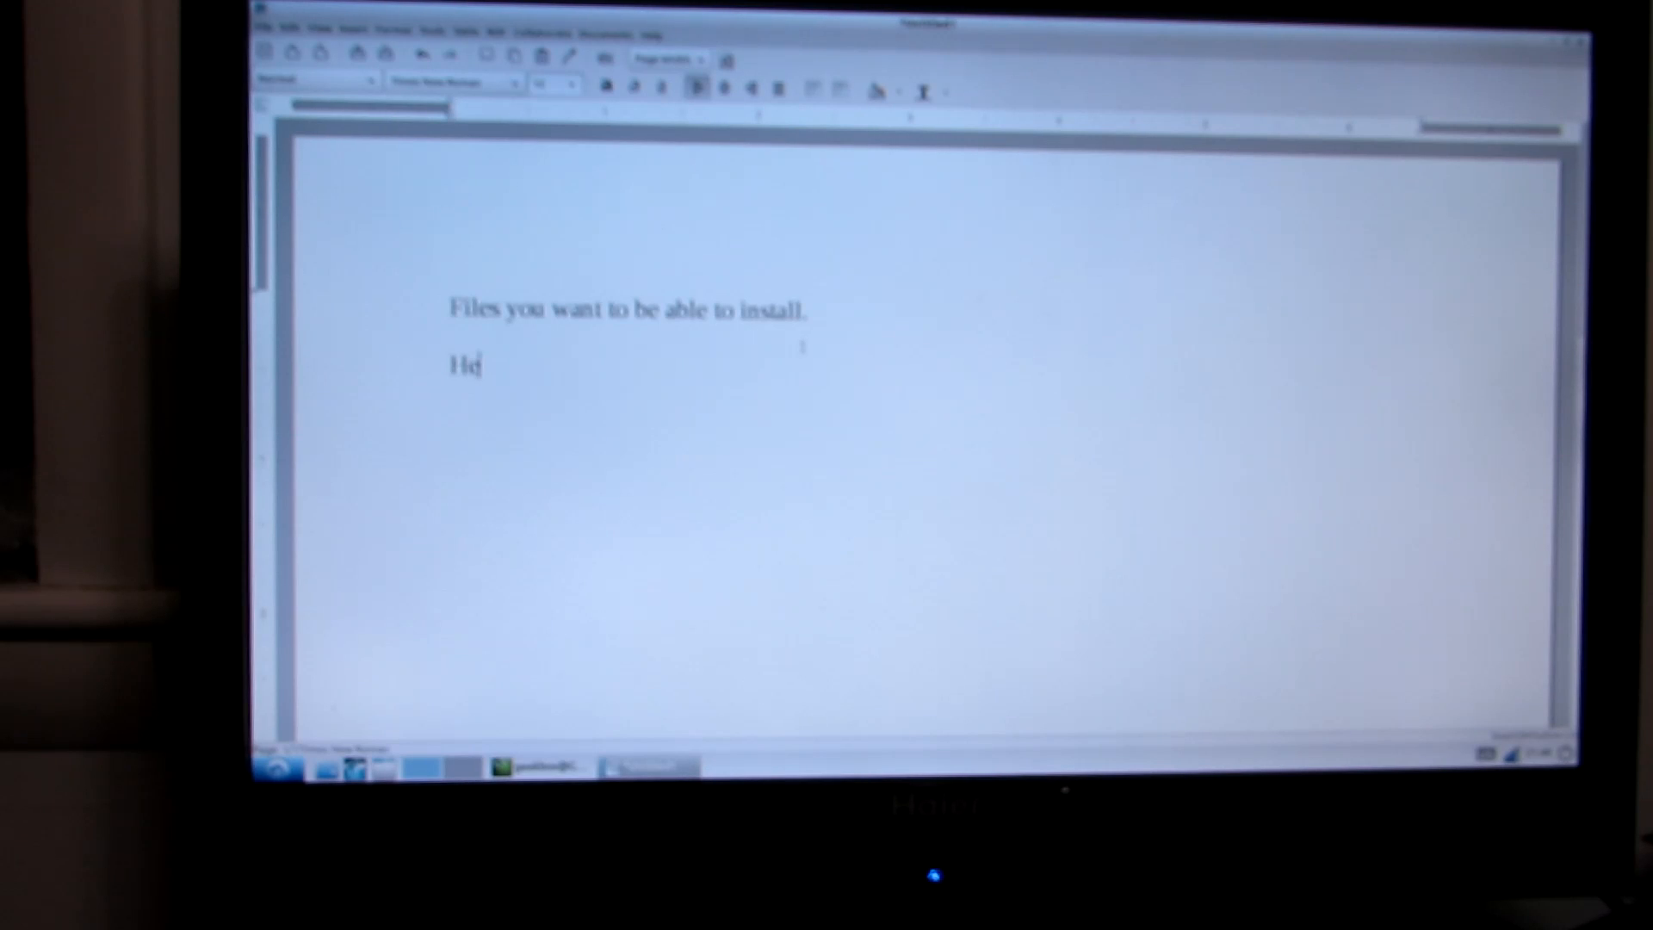
{"action": "type", "text": "llo world!"}
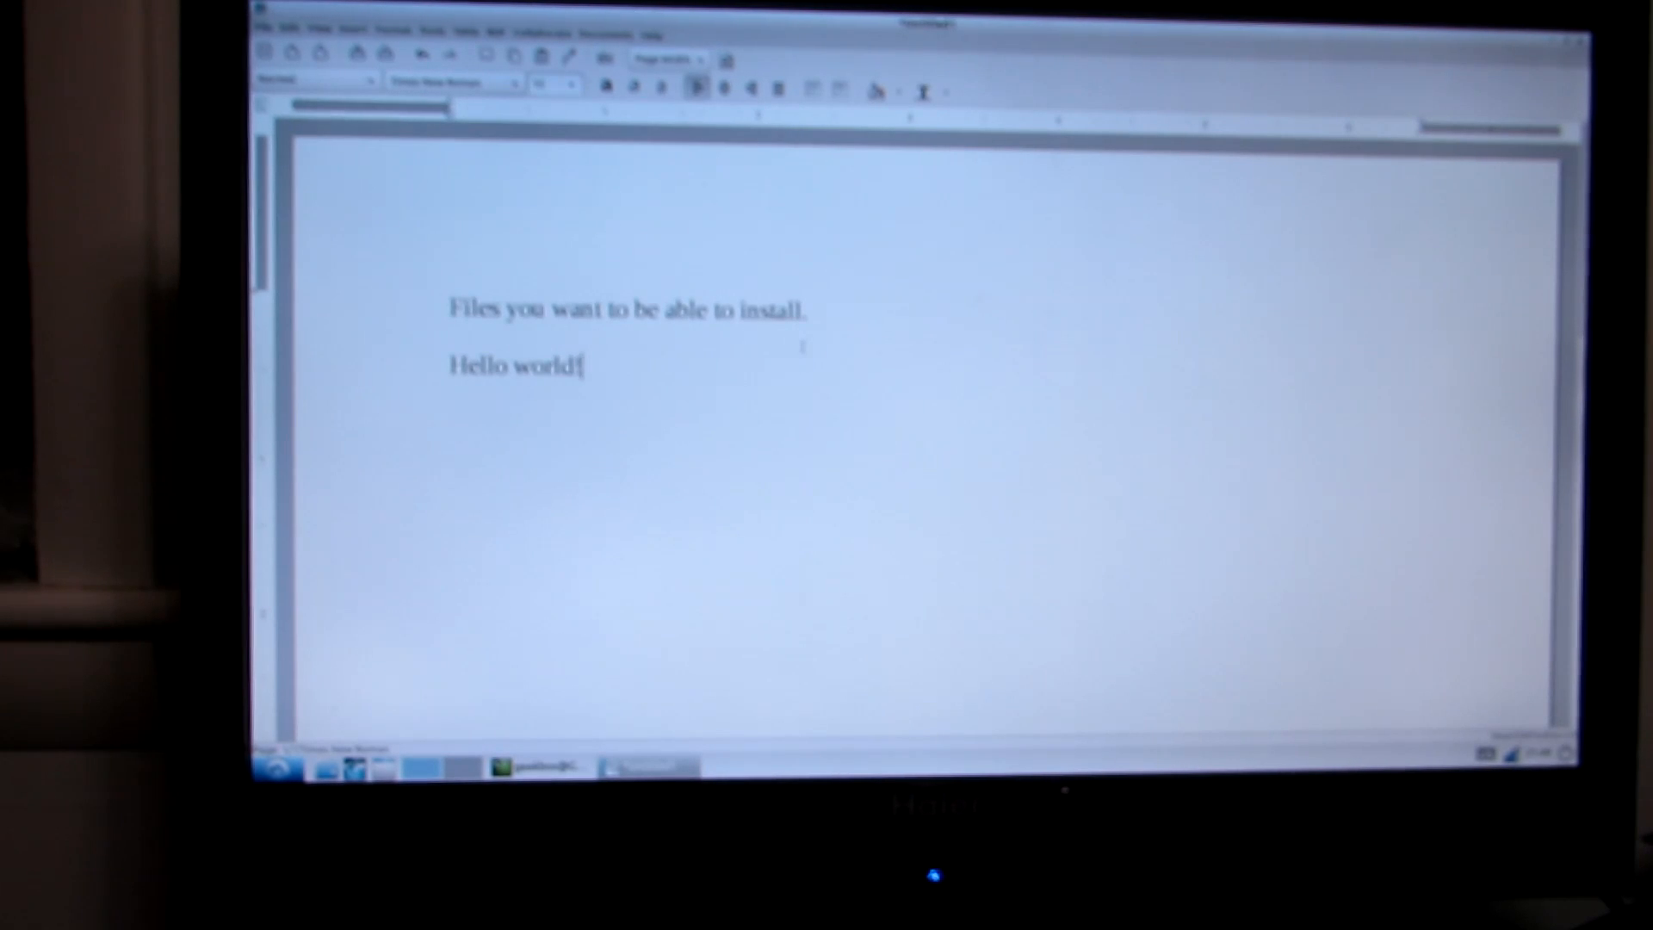
{"action": "key", "text": "ctrl+w"}
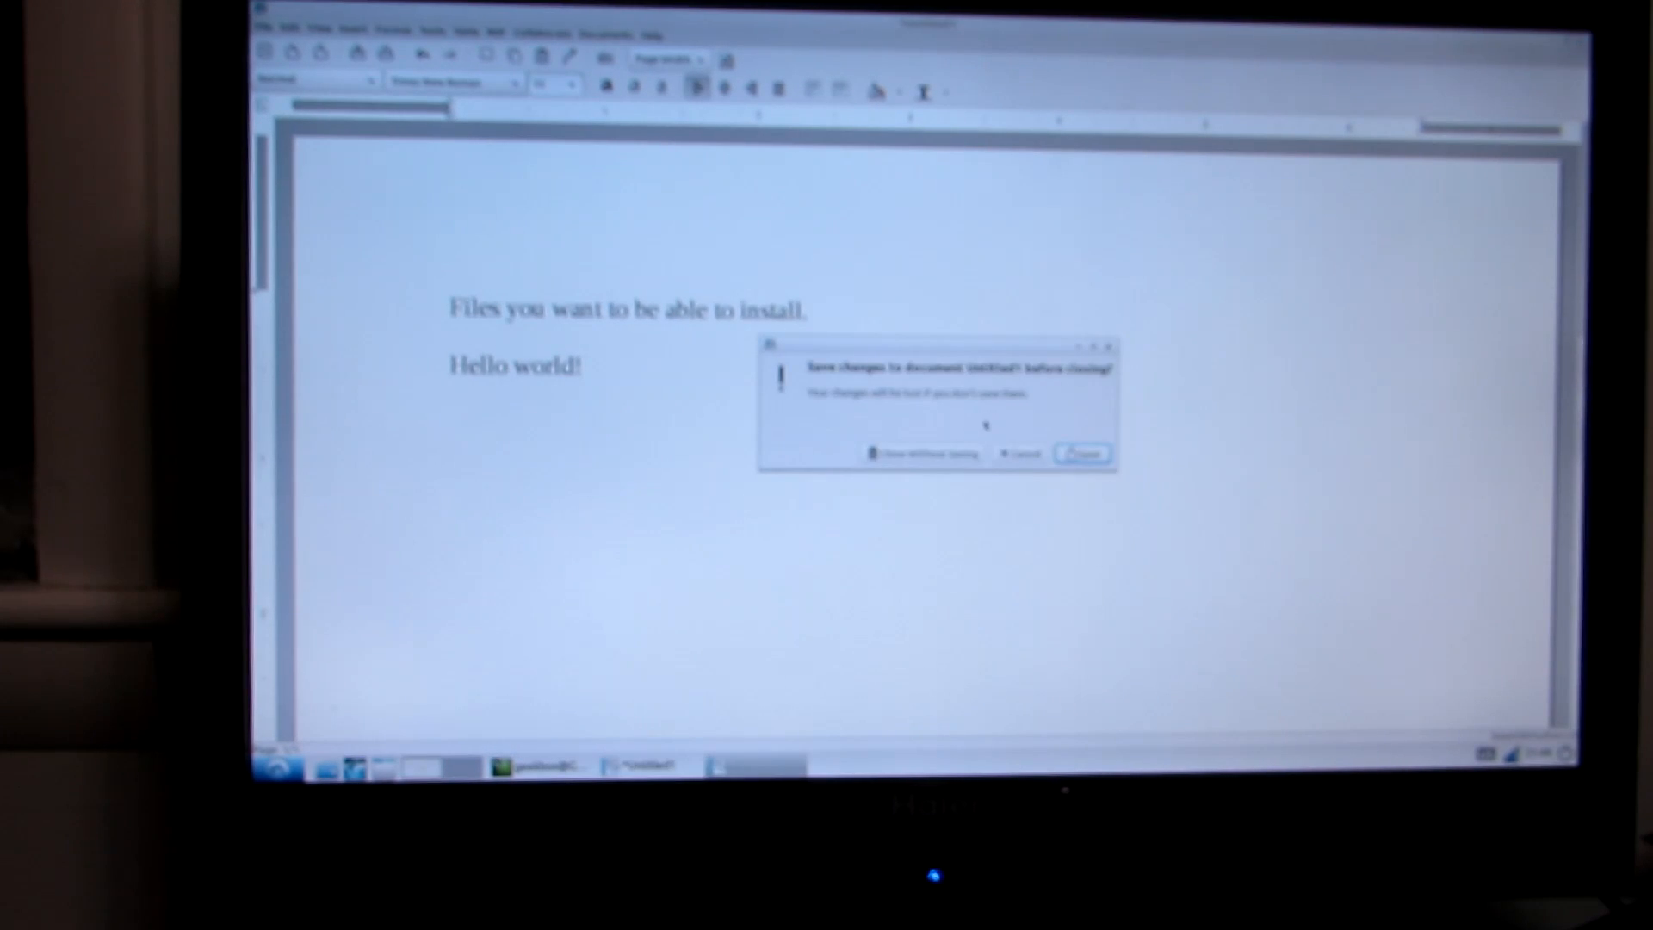
Discard the document without saving and close the terminal window
{"action": "left_click", "coordinate": [923, 456]}
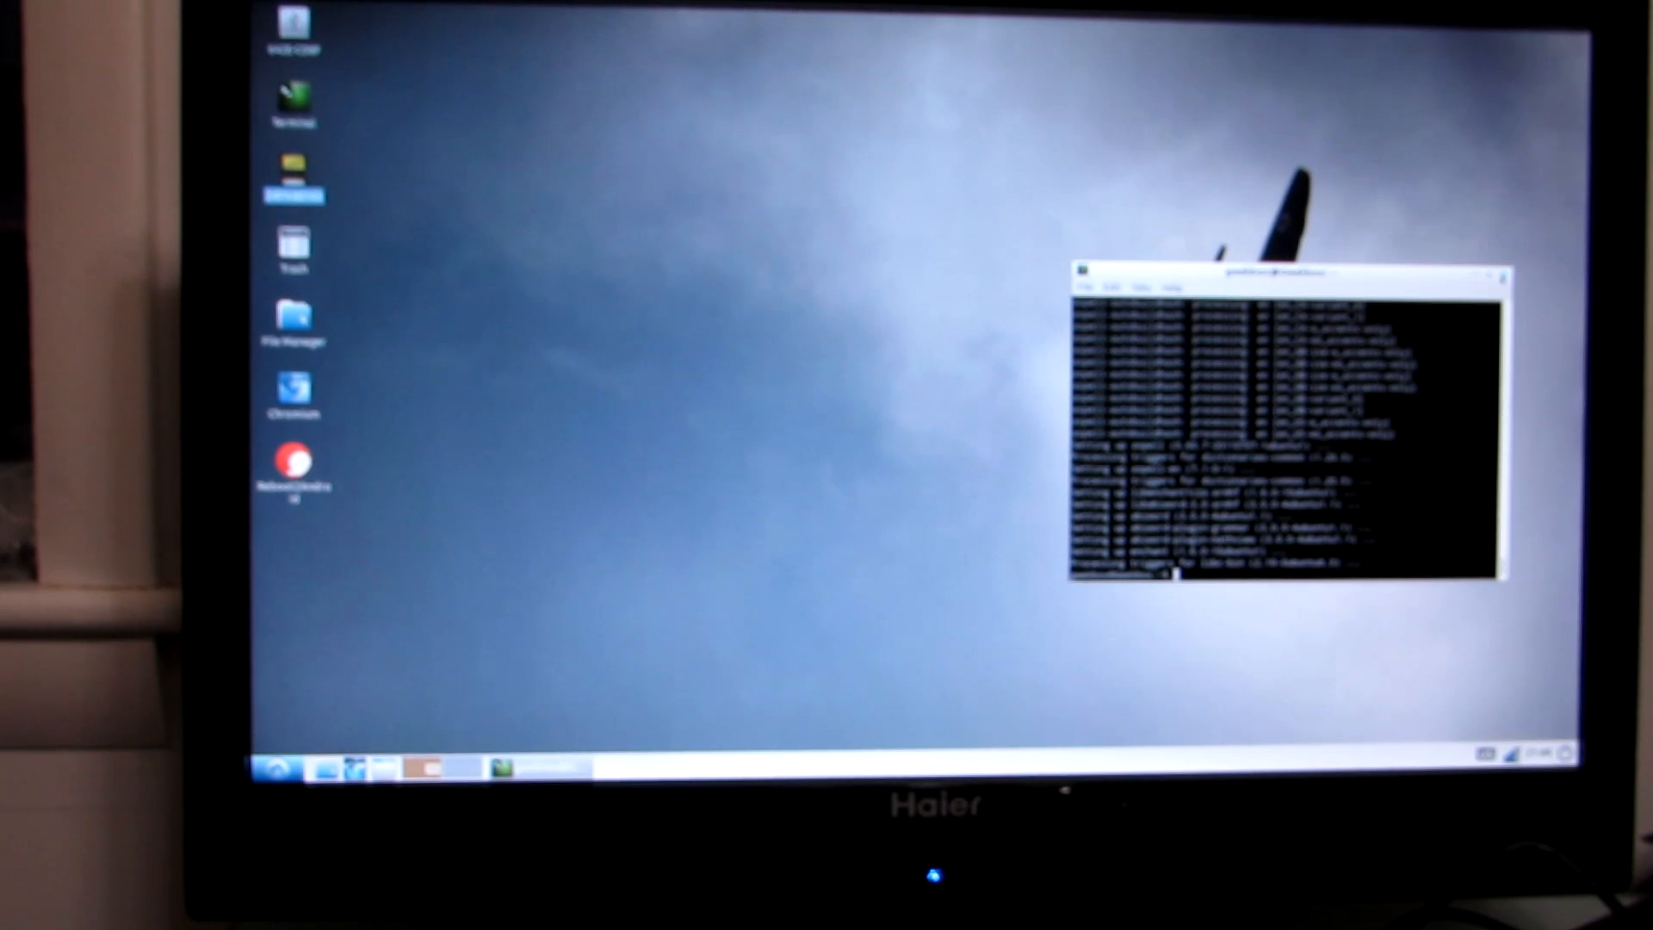
{"action": "left_click", "coordinate": [1504, 276]}
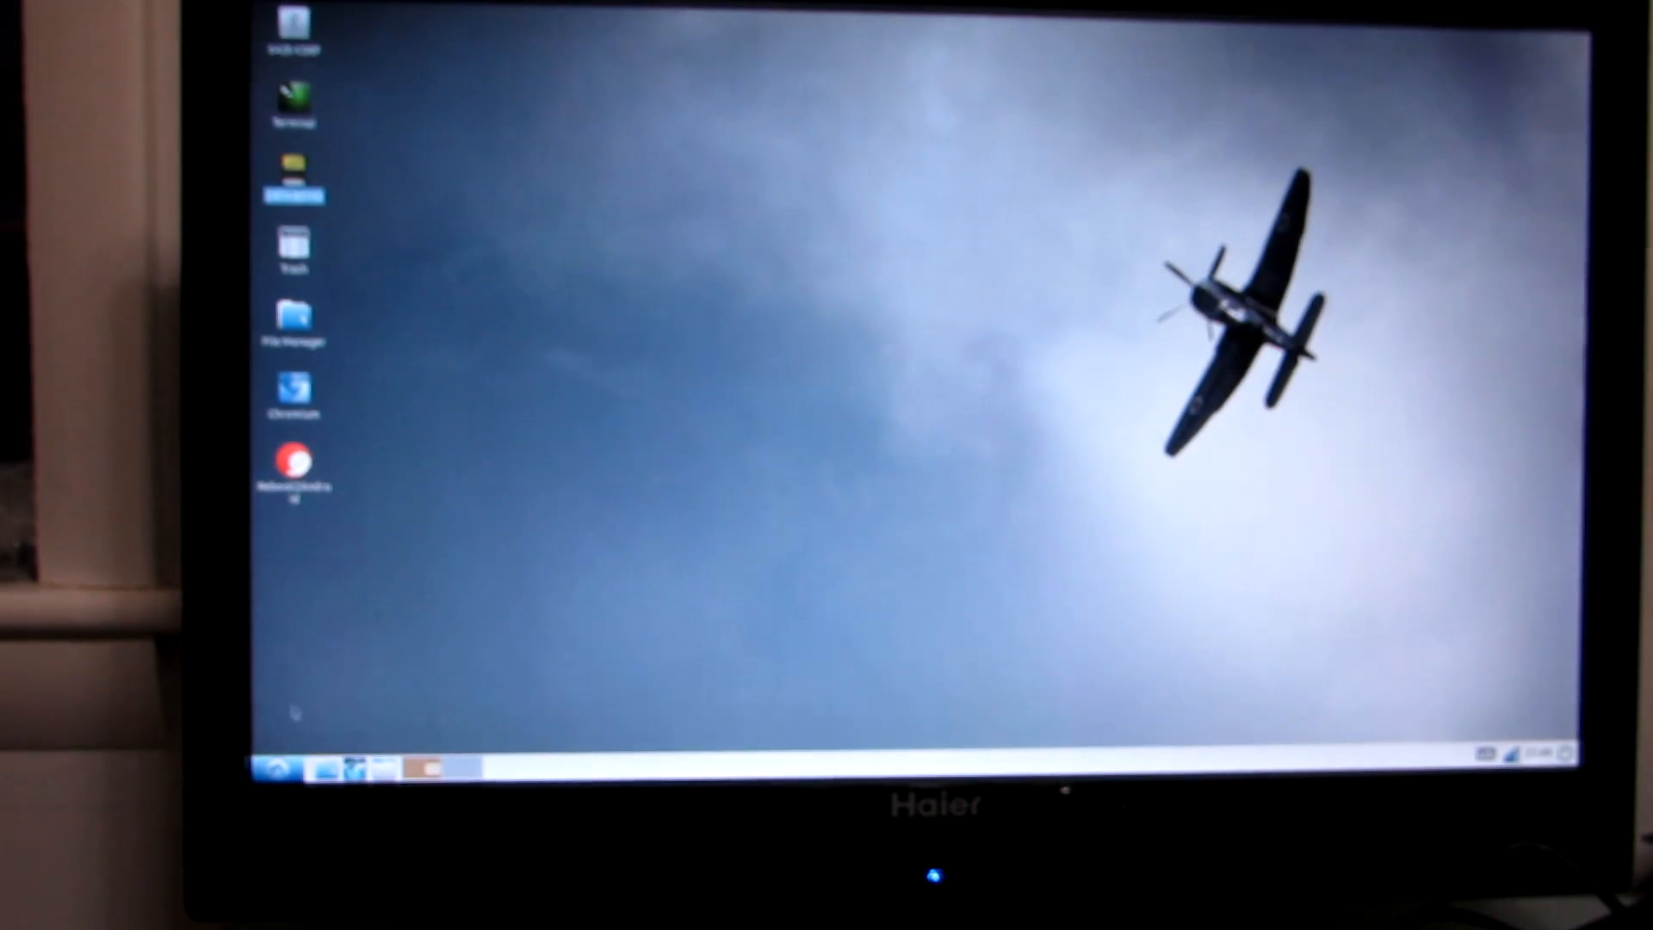
{"action": "left_click", "coordinate": [276, 769]}
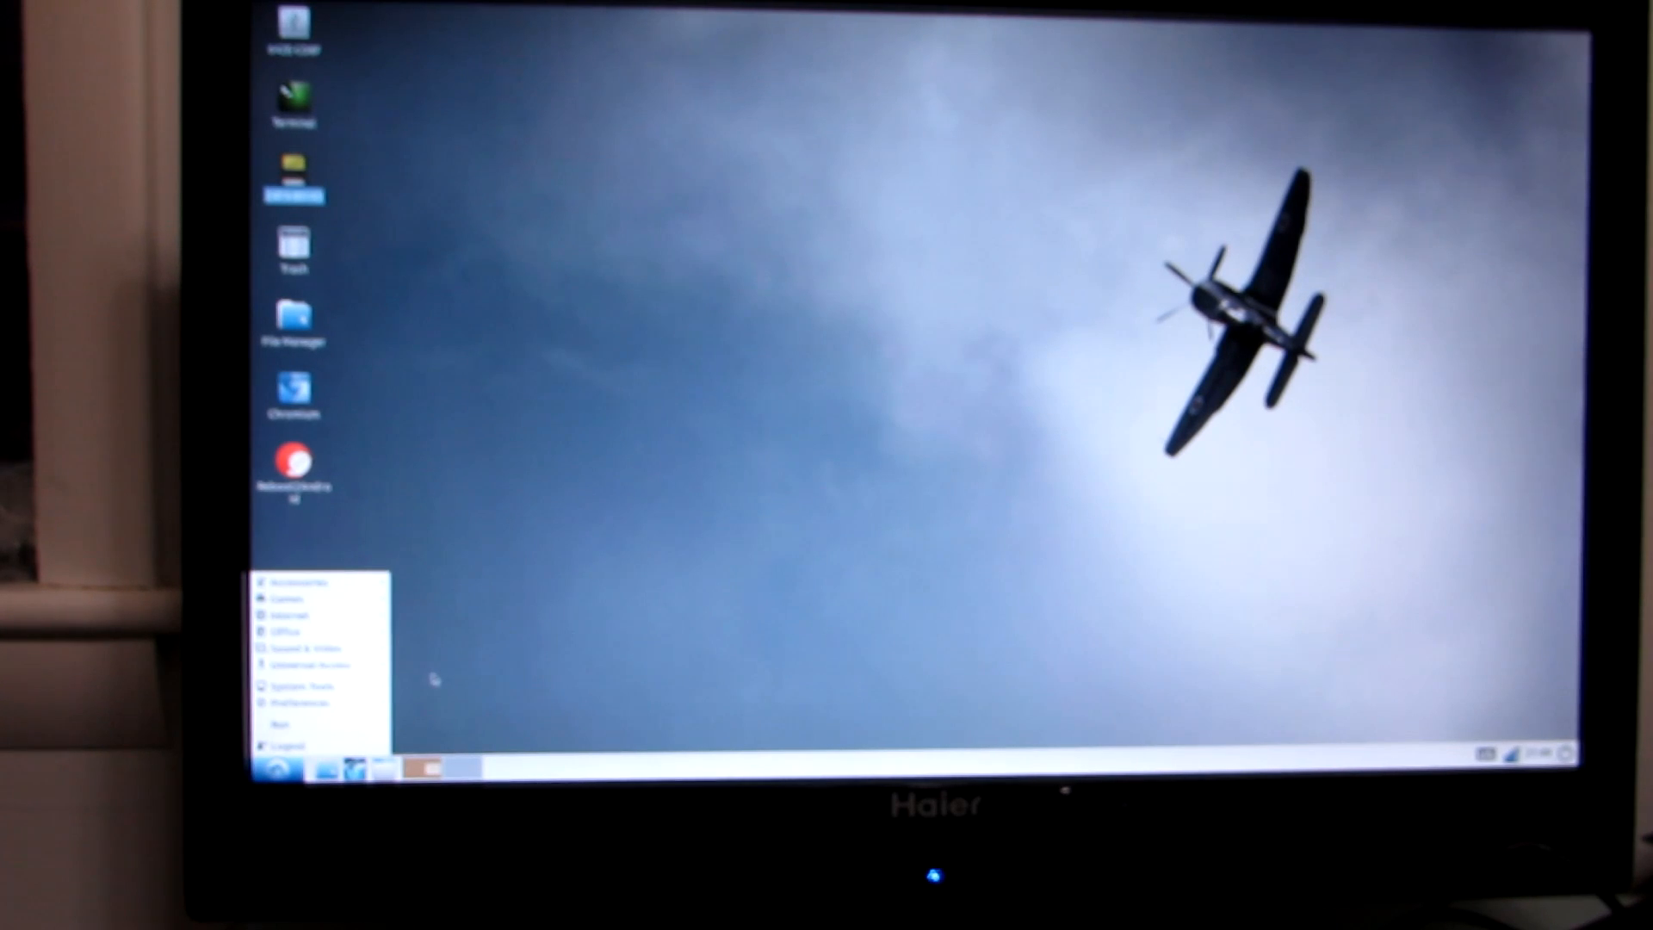
{"action": "left_click", "coordinate": [511, 628]}
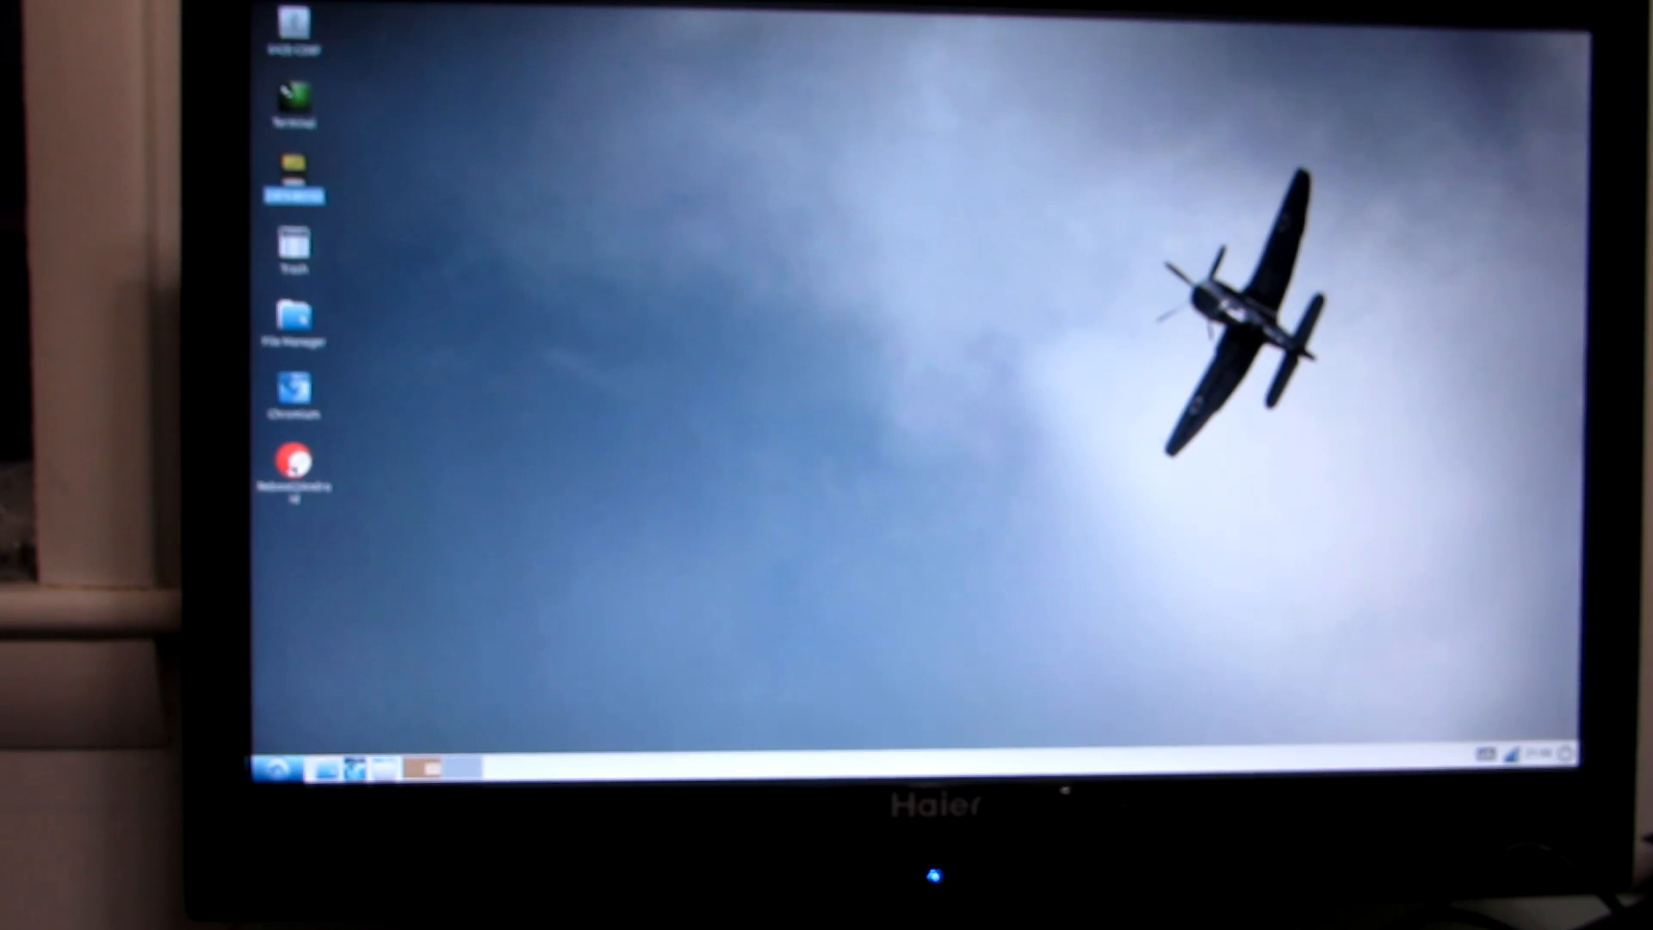
Launch the Reboot-to-Android desktop tool and confirm rebooting into Android
{"action": "double_click", "coordinate": [296, 462]}
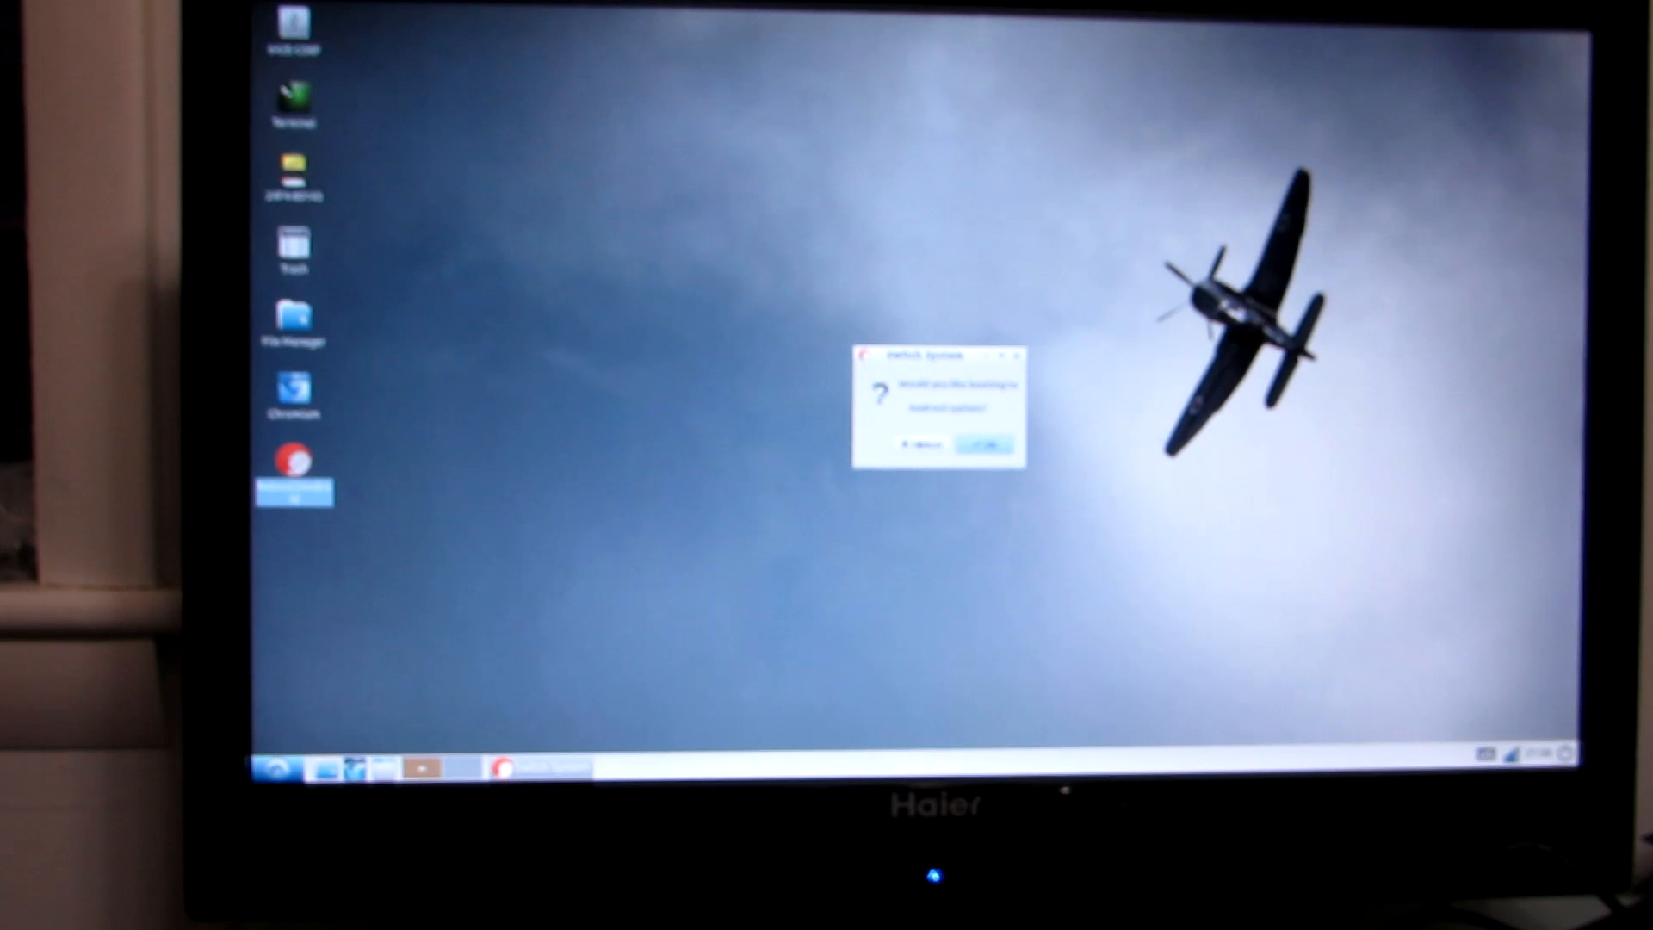
{"action": "left_click", "coordinate": [984, 446]}
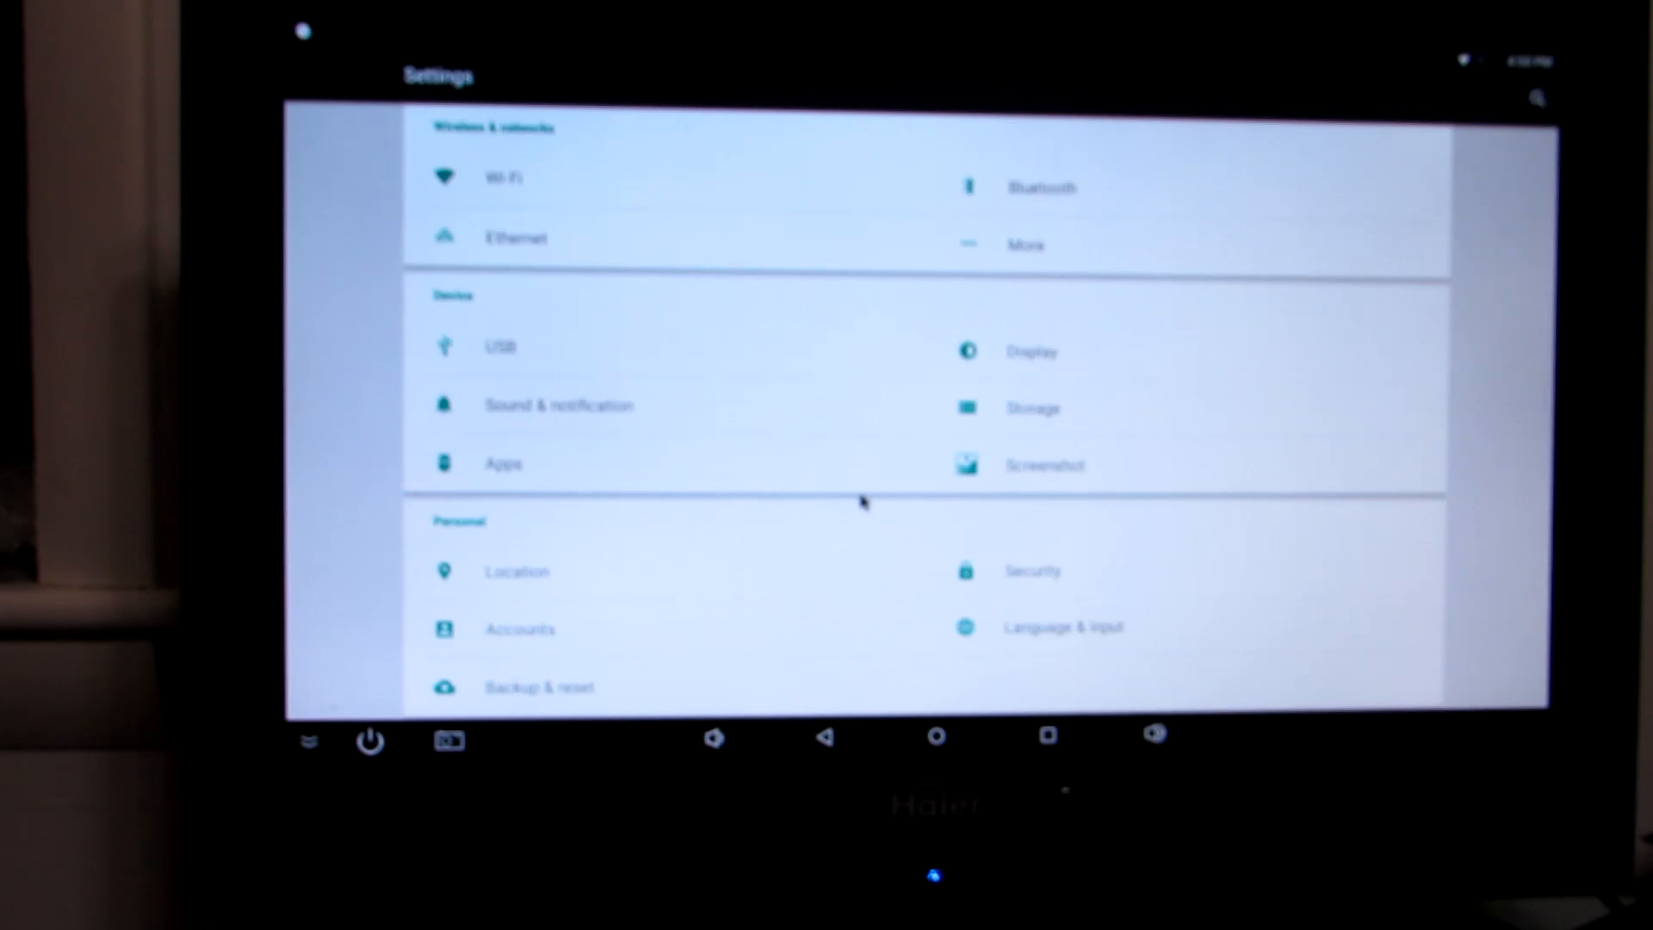
{"action": "scroll", "coordinate": [863, 502], "scroll_direction": "down", "scroll_amount": 3}
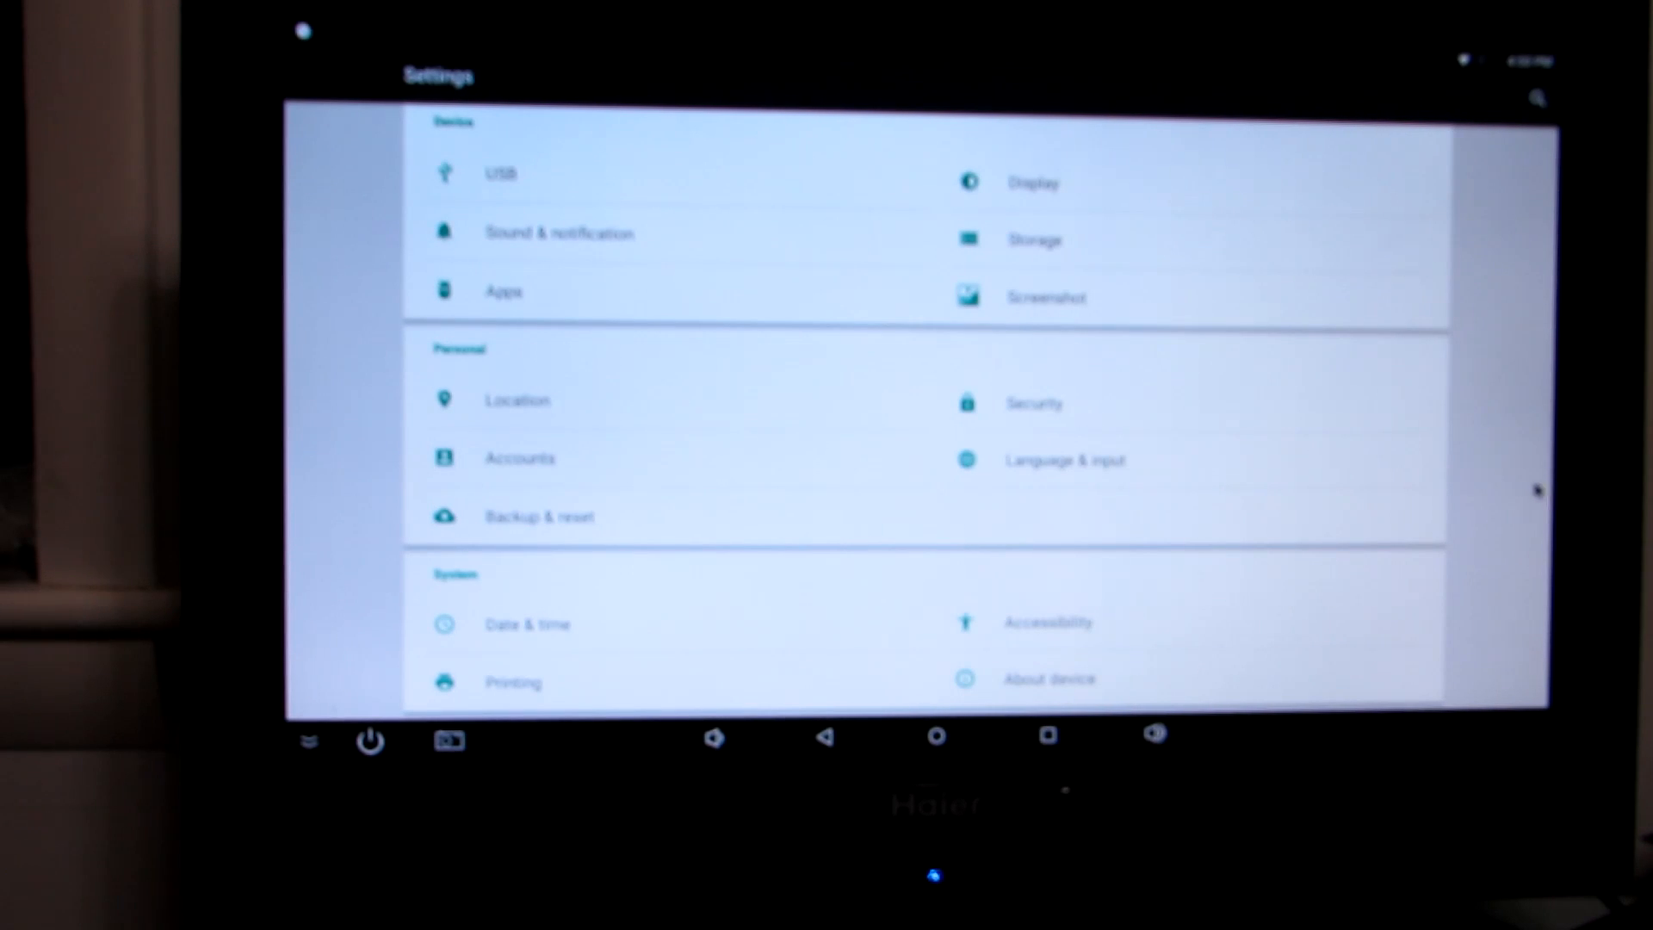
{"action": "scroll", "coordinate": [1489, 562], "scroll_direction": "up", "scroll_amount": 3}
{"action": "scroll", "coordinate": [1487, 568], "scroll_direction": "down", "scroll_amount": 3}
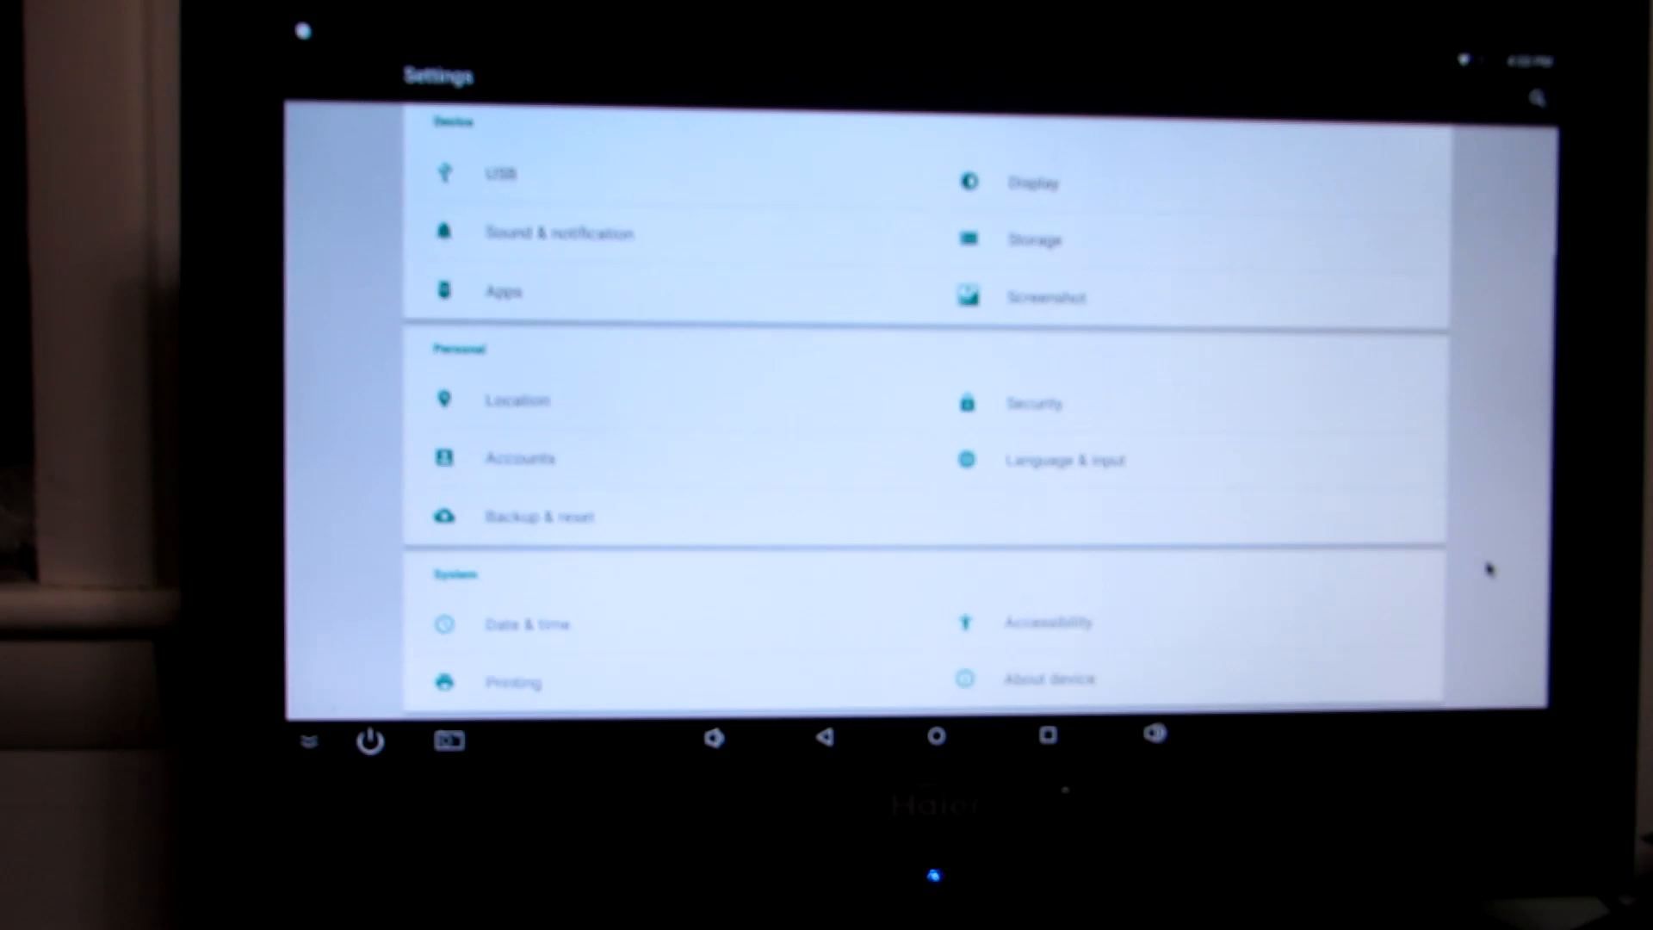